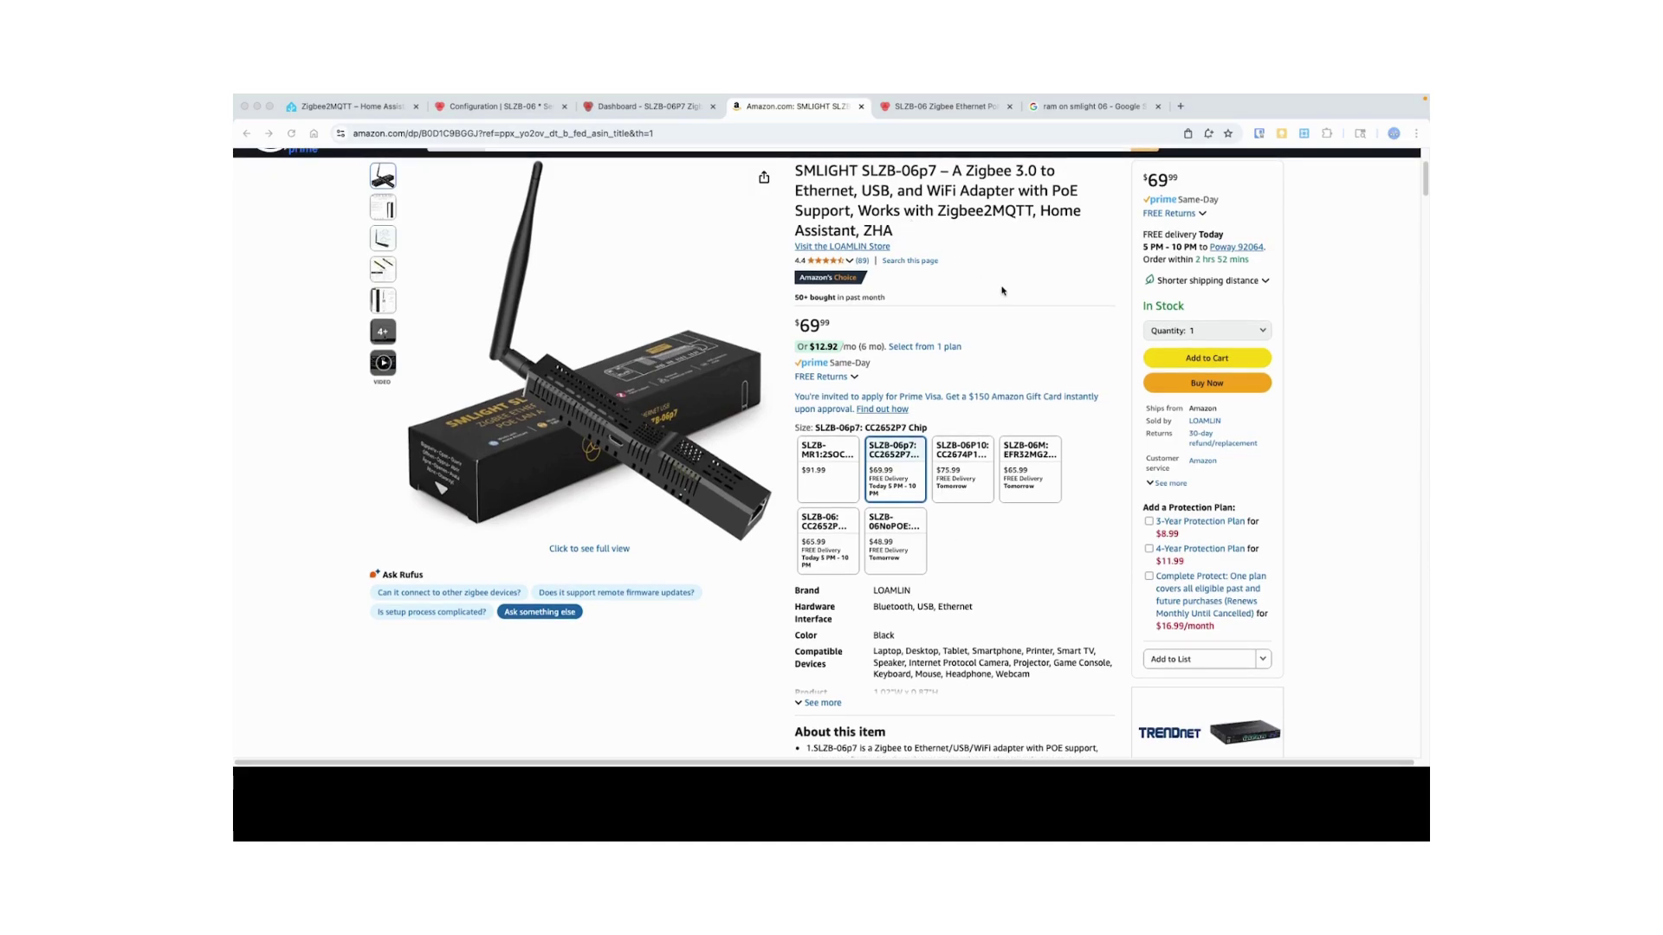
Switch to the Google results for 'ram on smlight 06' showing the 88Kb RAM snippet
click(1062, 108)
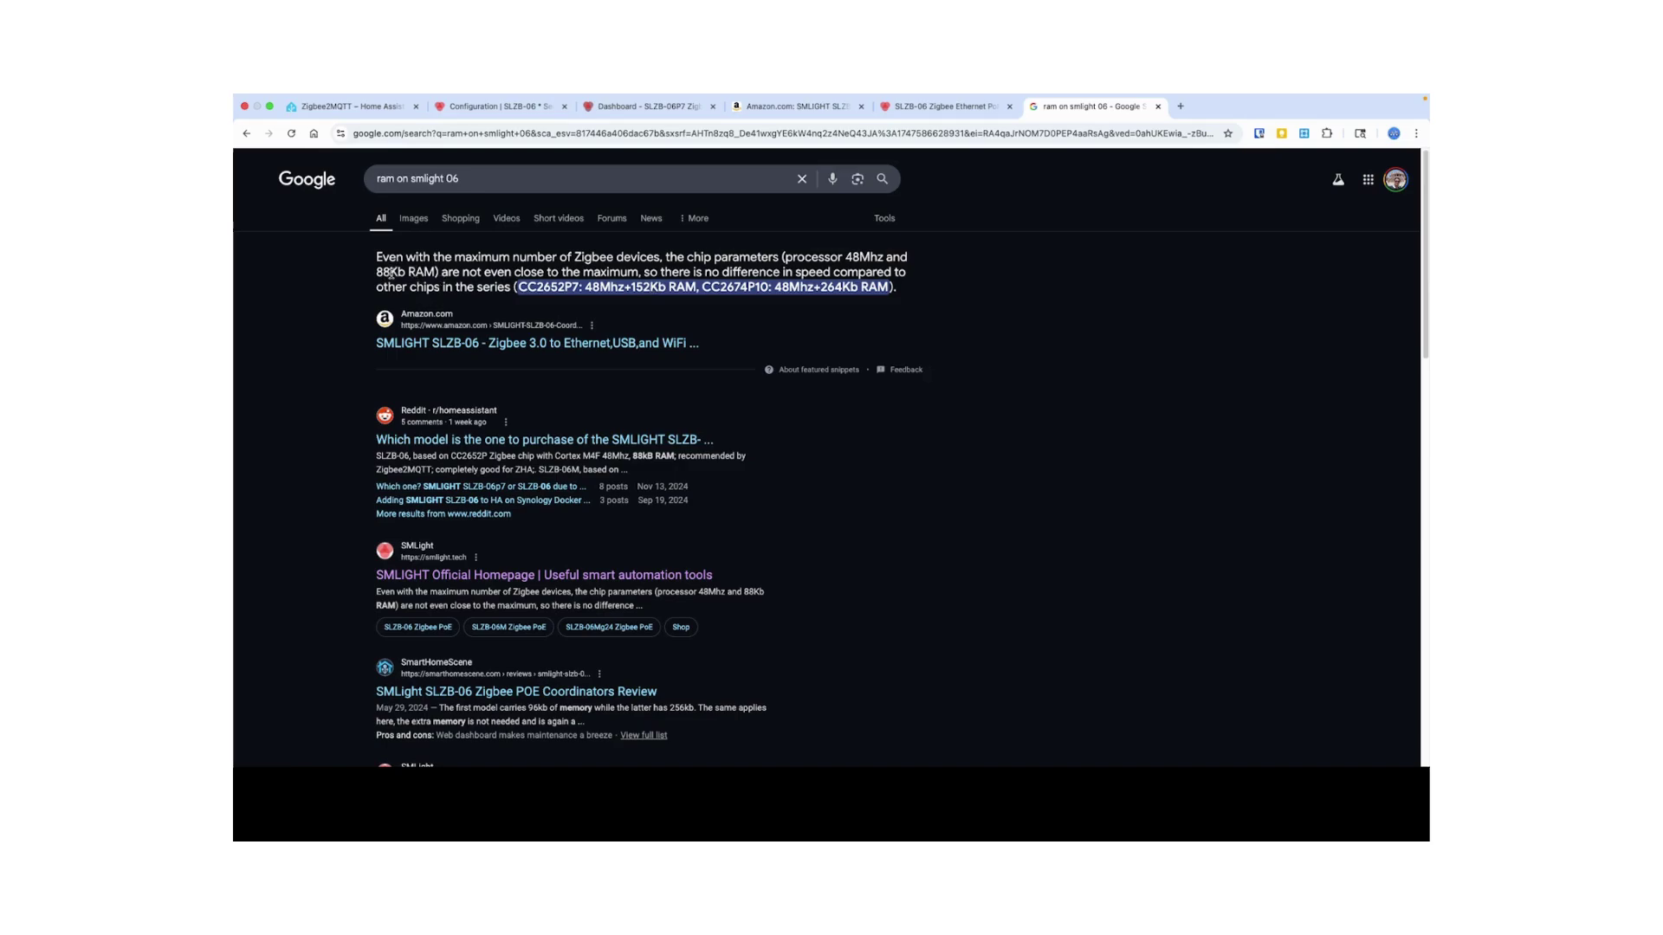
Return to the Amazon SMLIGHT SLZB-06p7 listing priced at $69.99
click(776, 113)
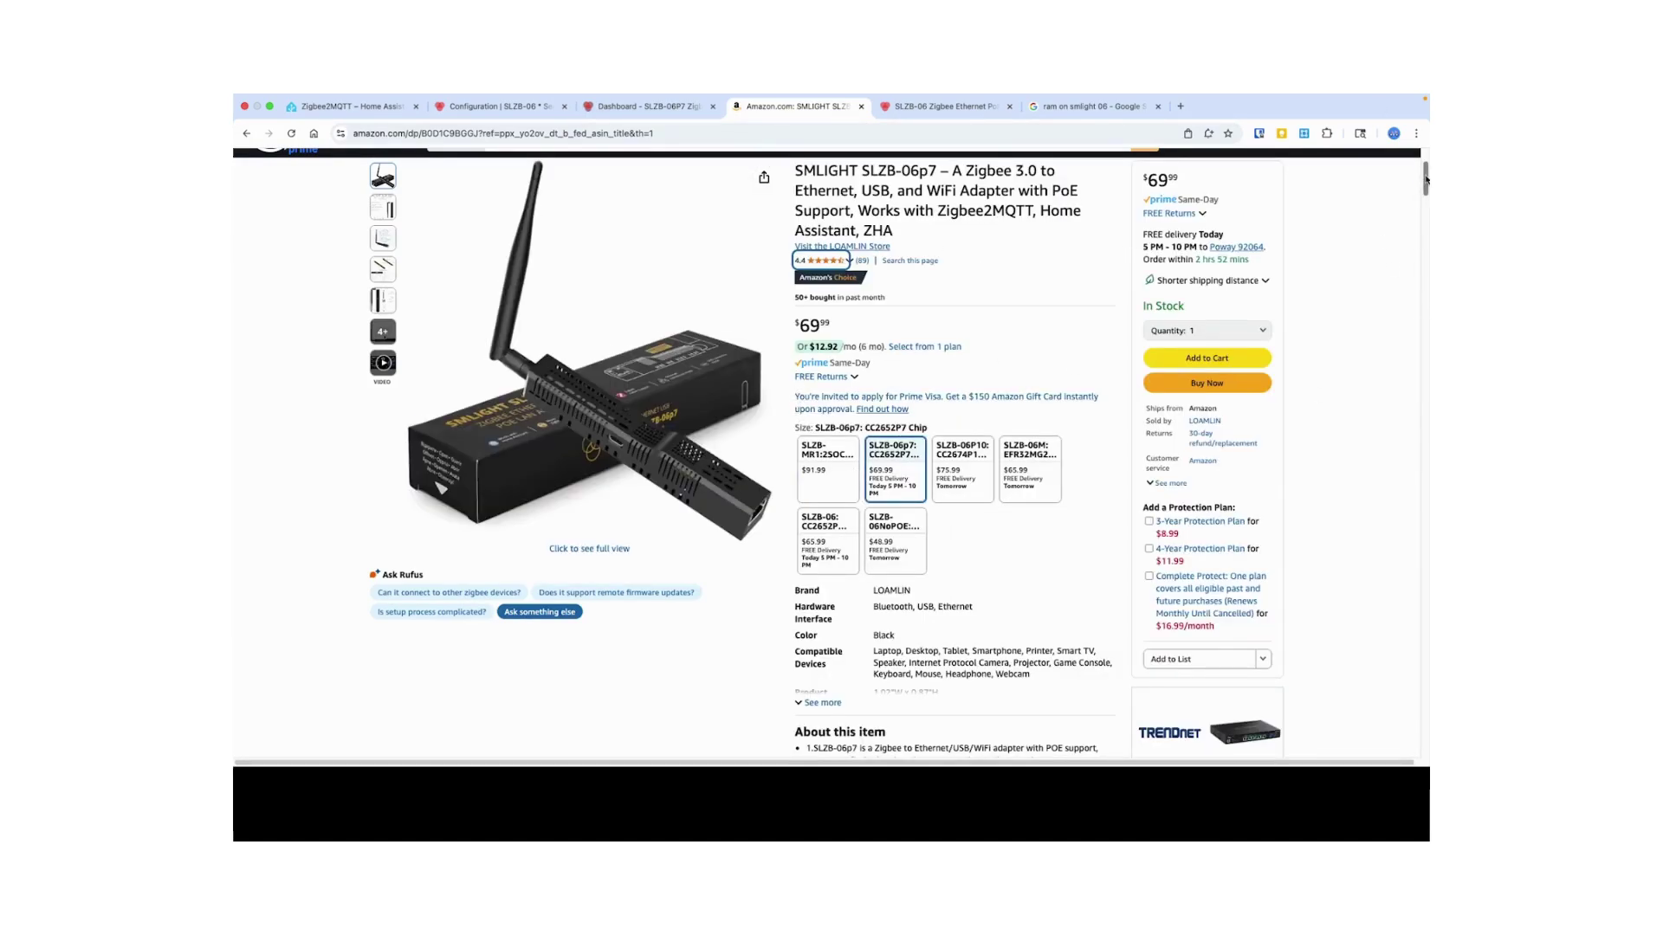
Scroll down to the table comparing SLZB-06, 06M, 06P7 (CC2652P7) and 07
drag(1426, 182, 1426, 374)
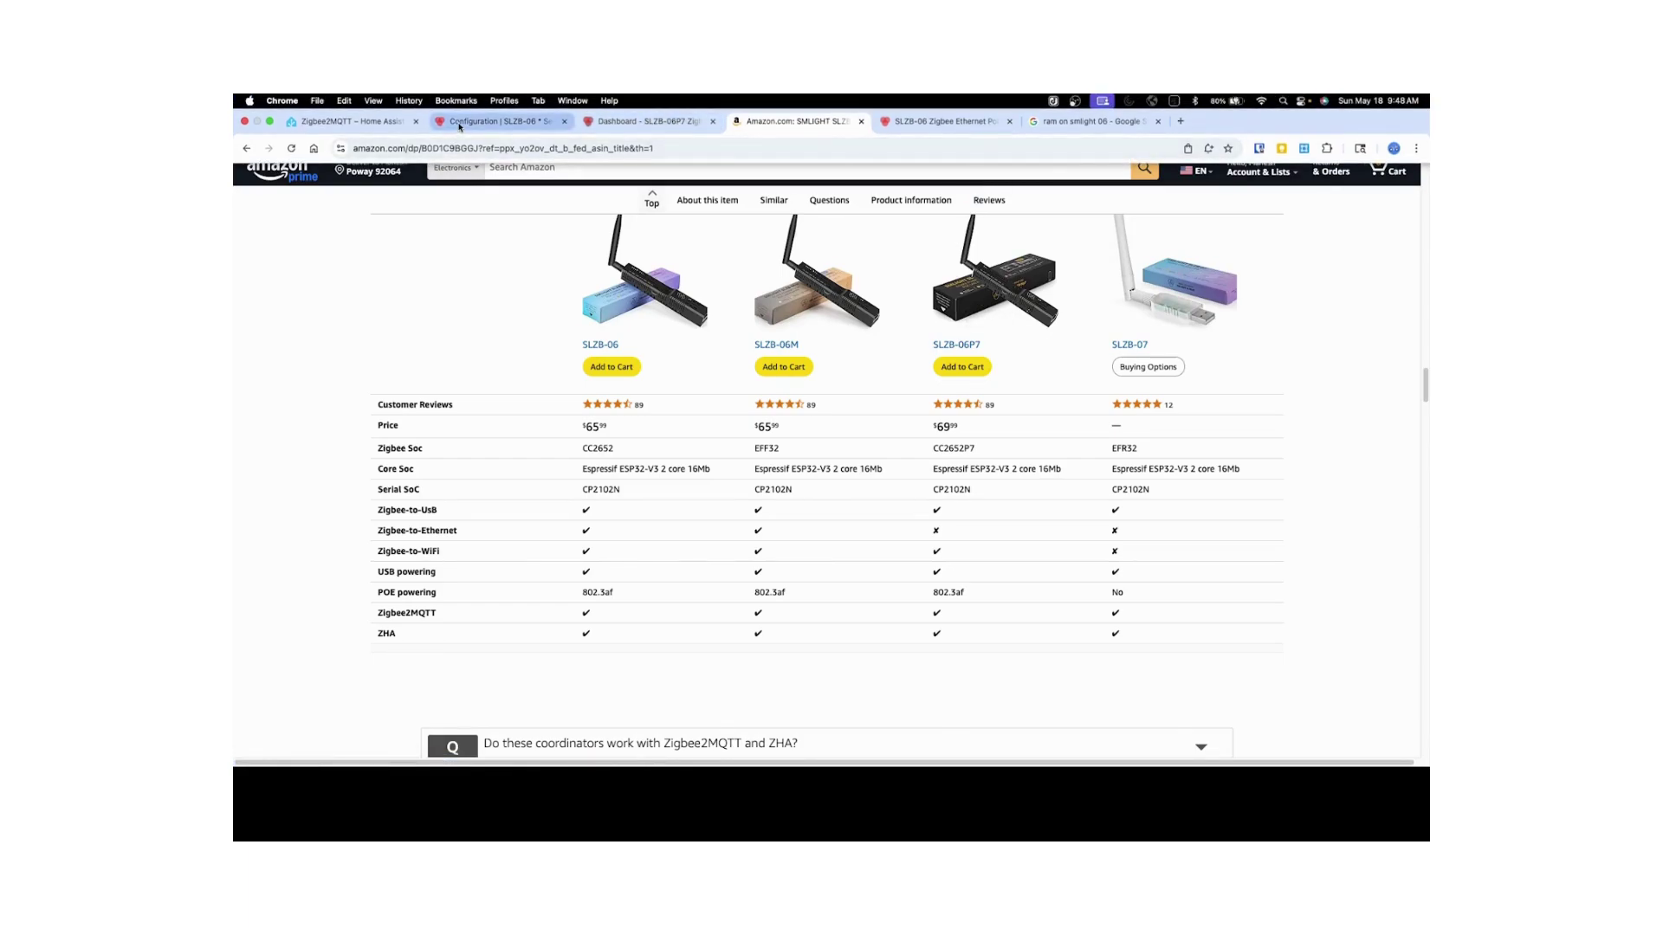
Show the SLZB-06 manual's 'Configuring with Web-interface' section with the slzb-06.local tip
click(459, 126)
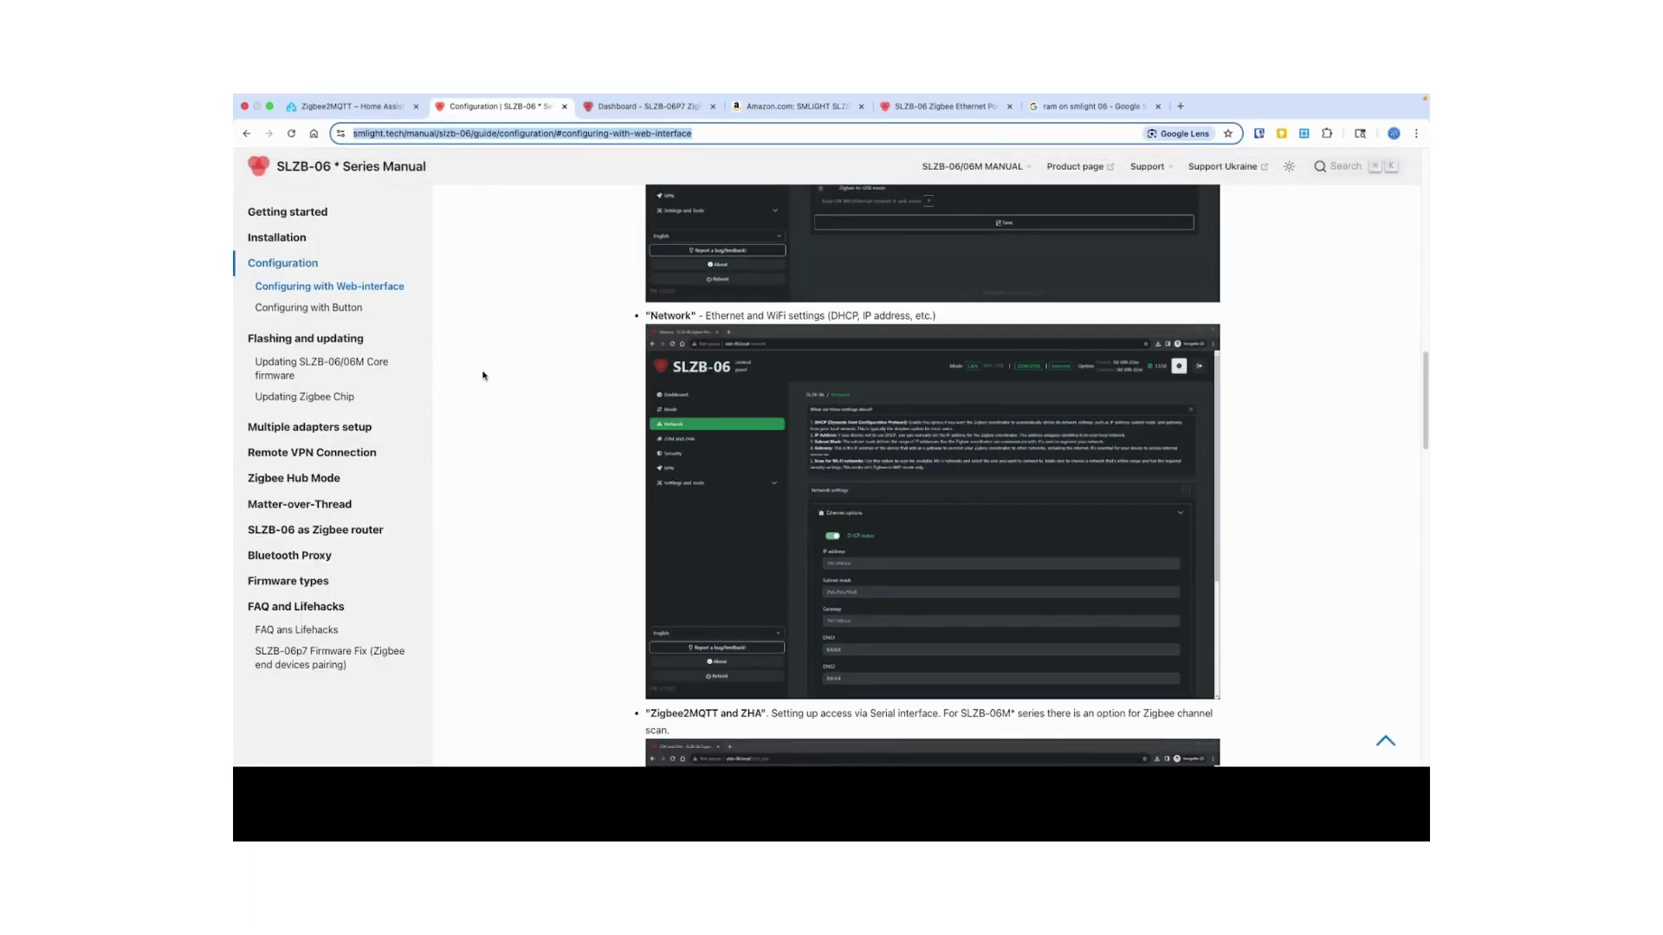
click(368, 286)
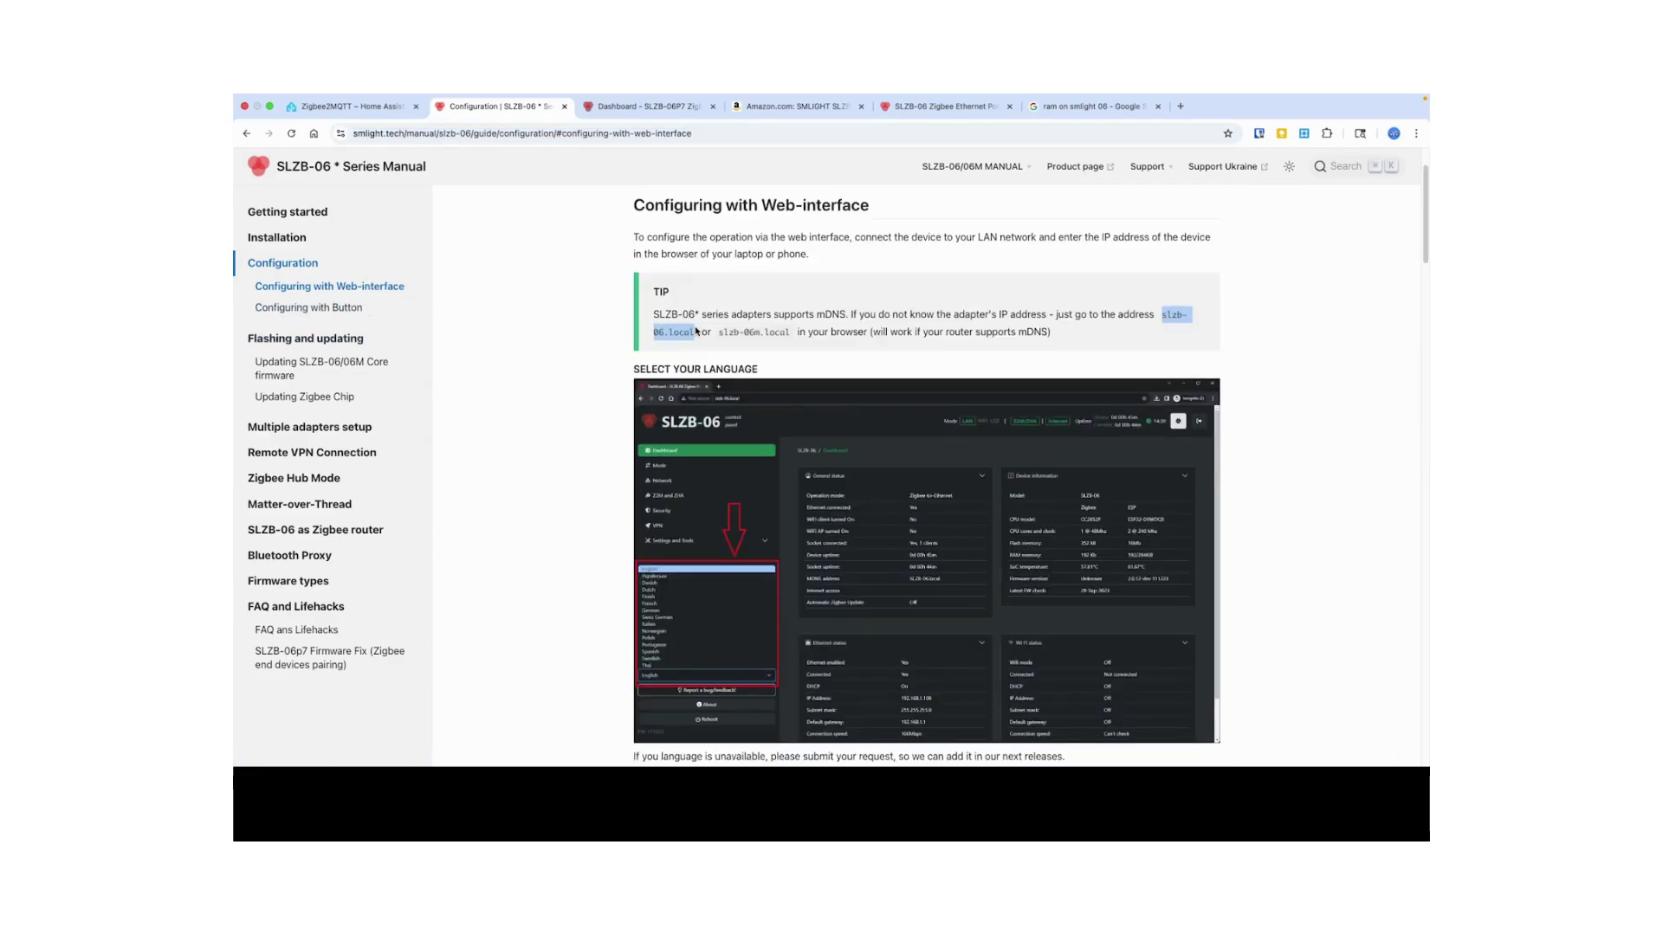
click(1165, 322)
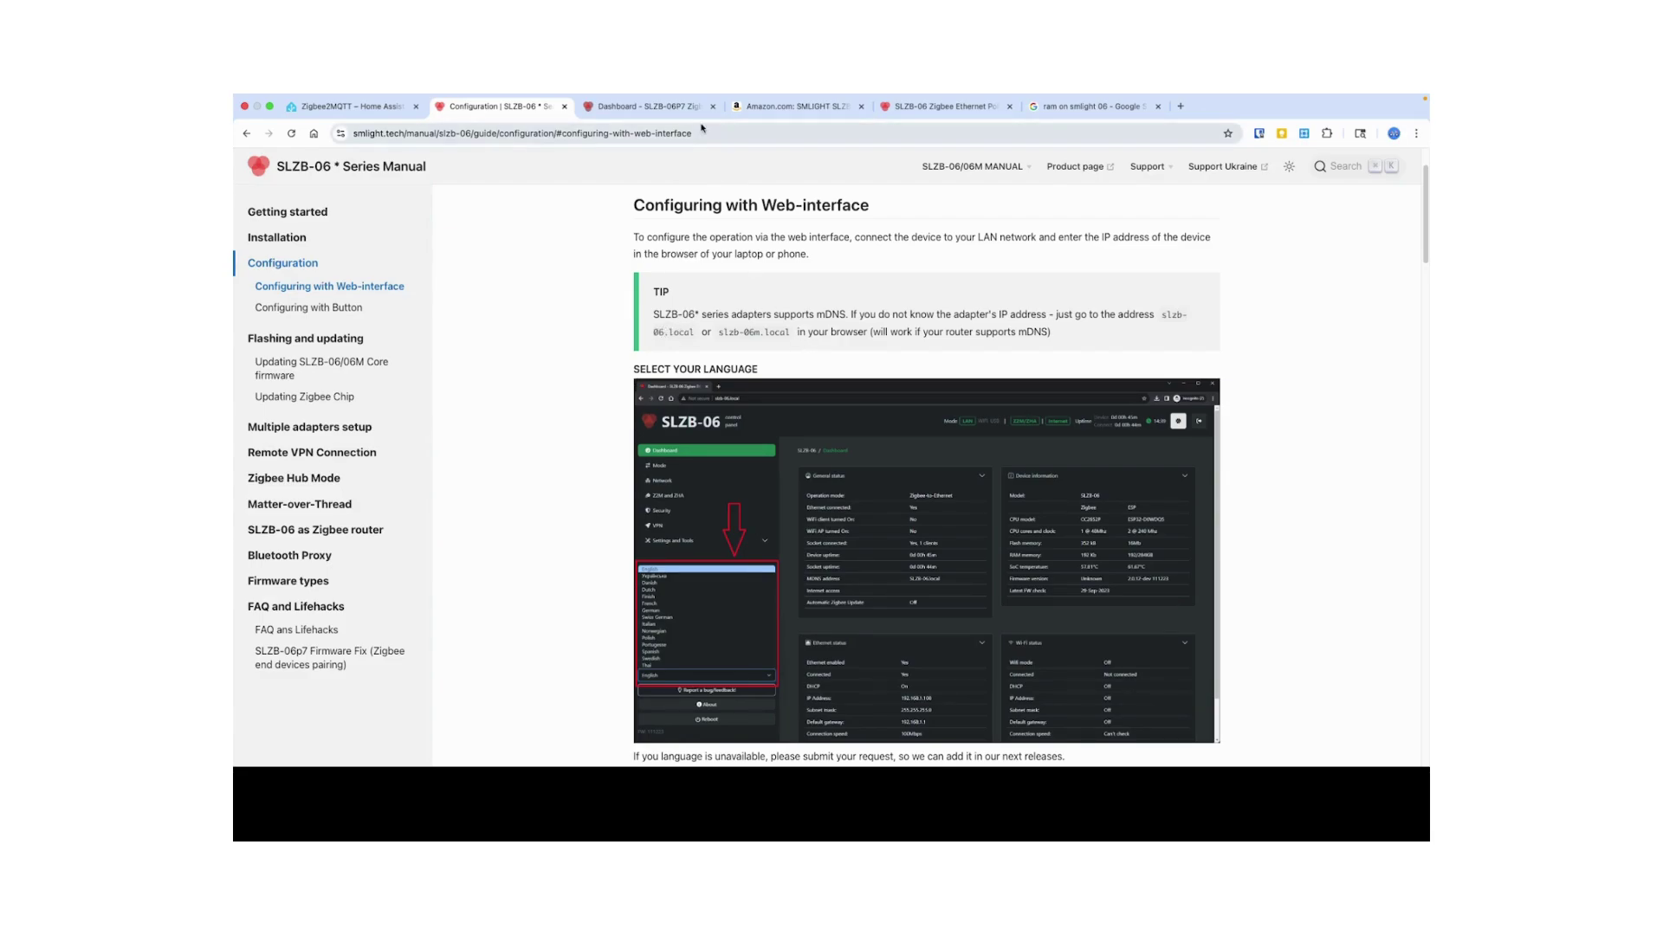
Reload the slzb-06p7.local dashboard and dismiss the 'Whats new?' release notes
click(682, 107)
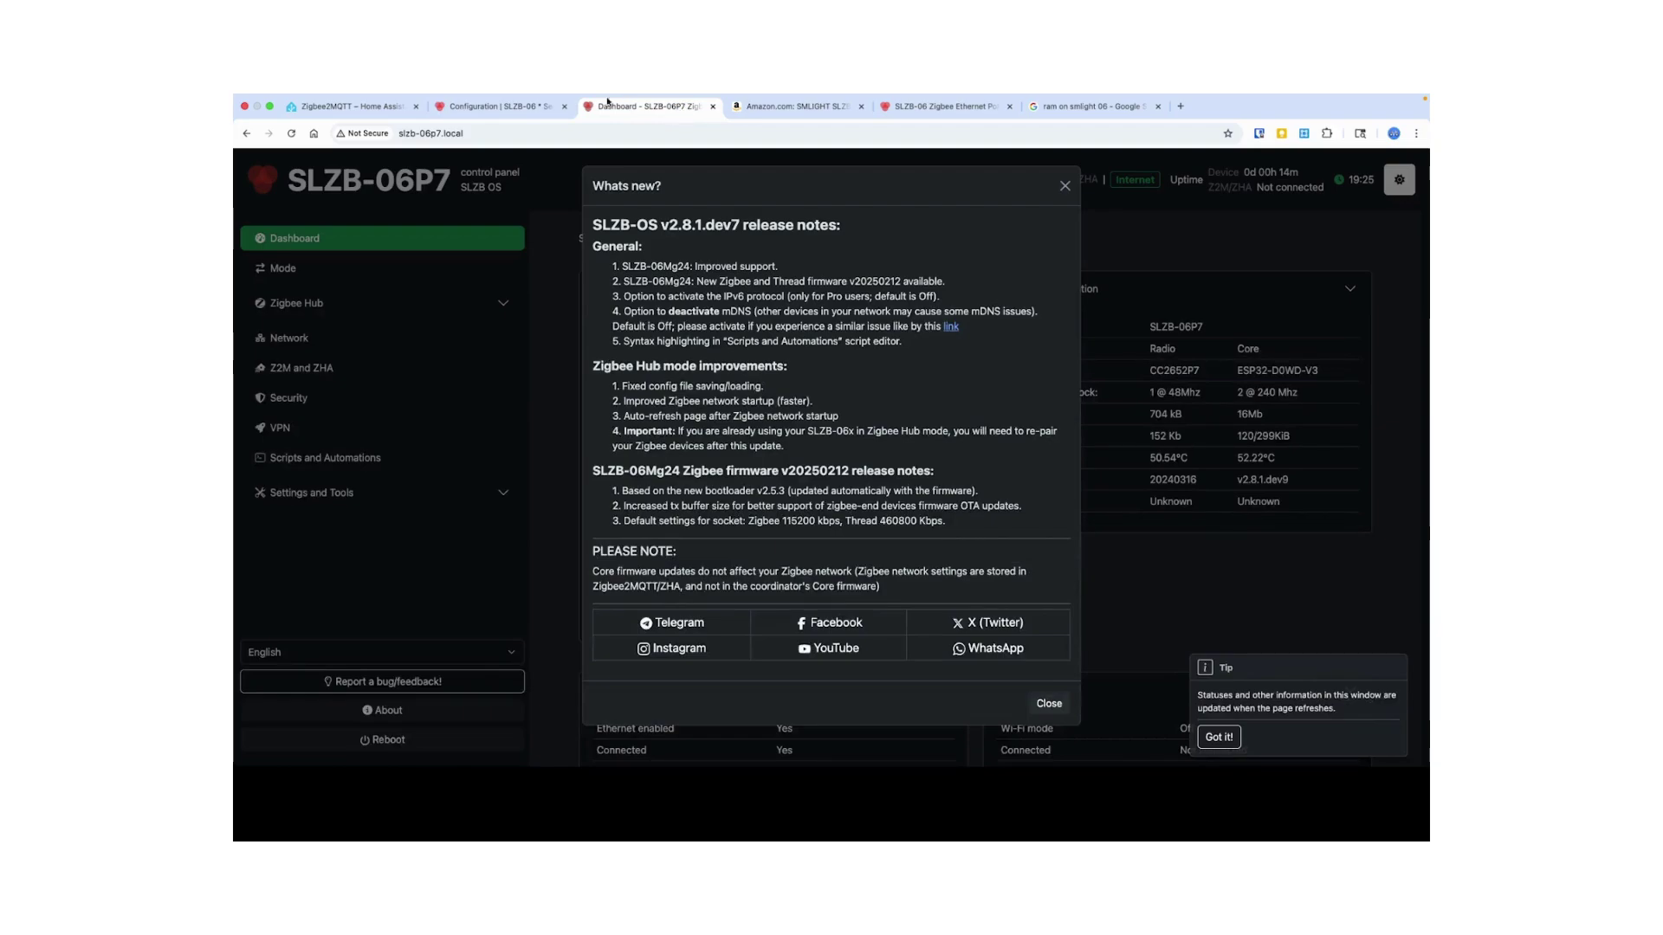
click(431, 135)
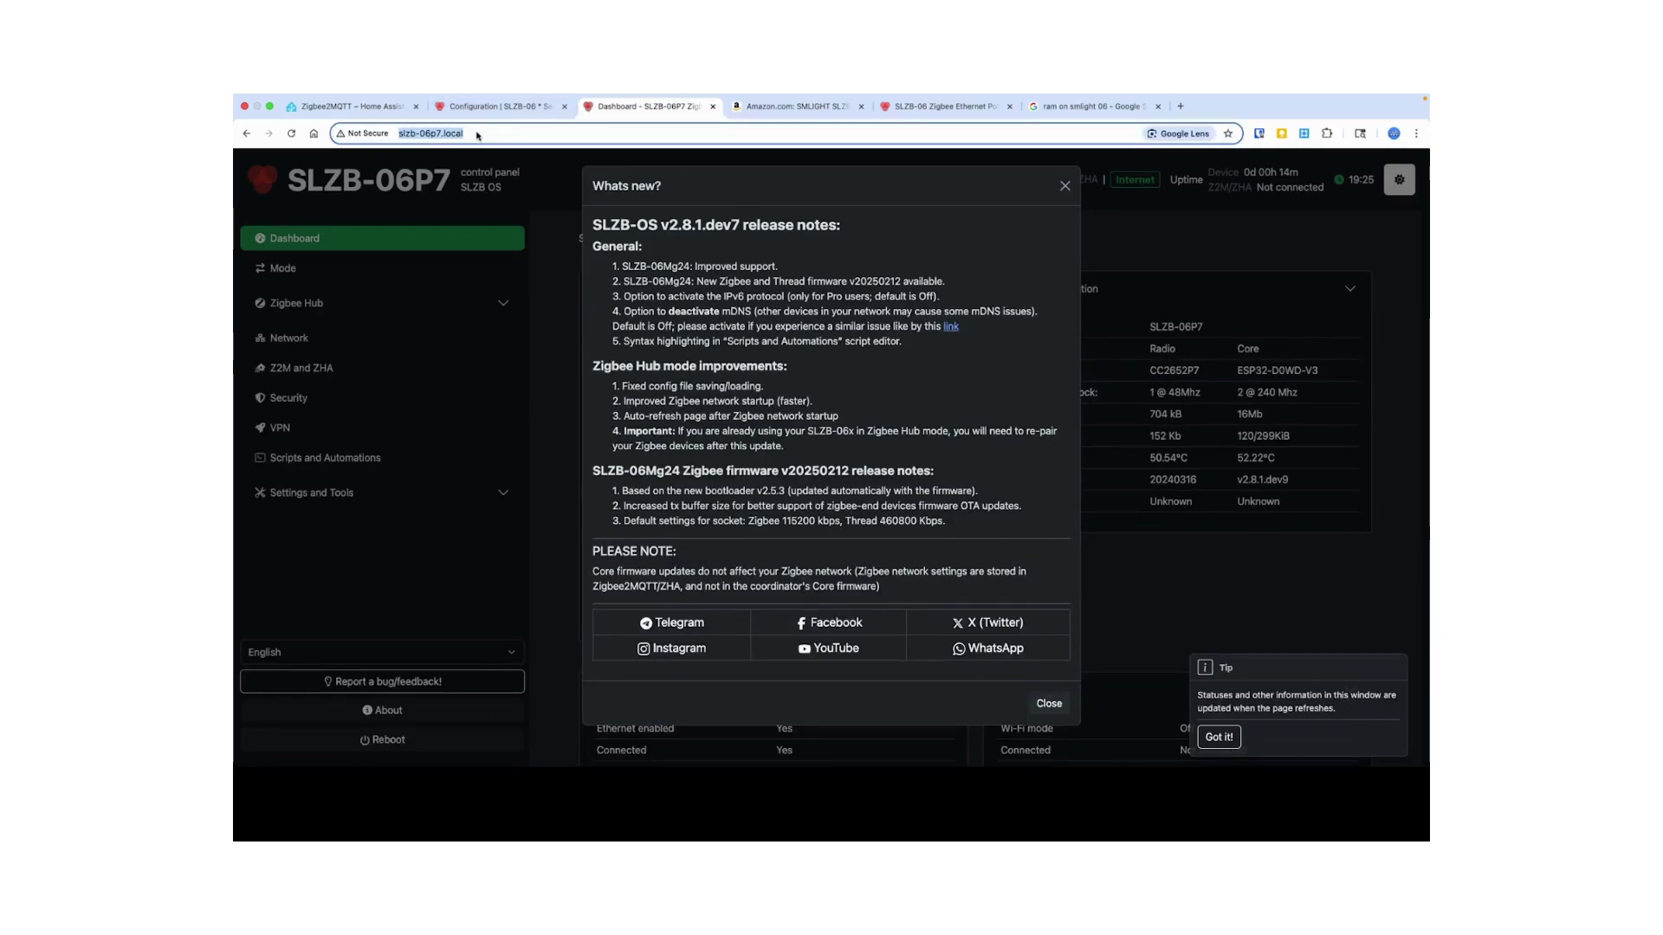
key(Return)
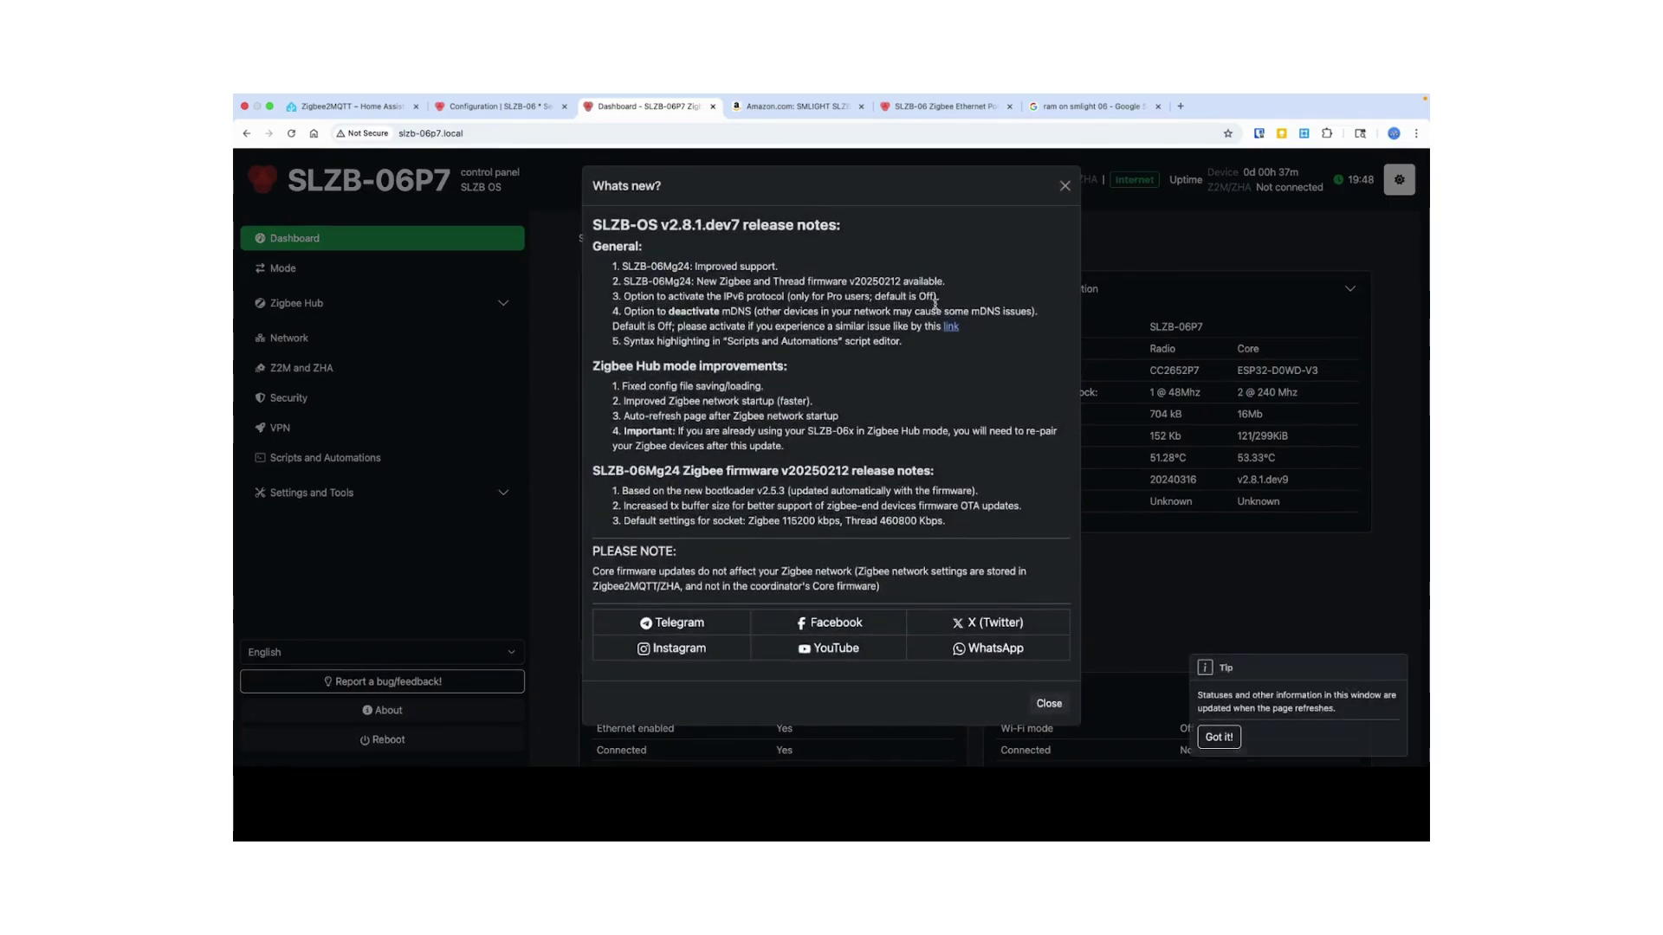
click(1065, 185)
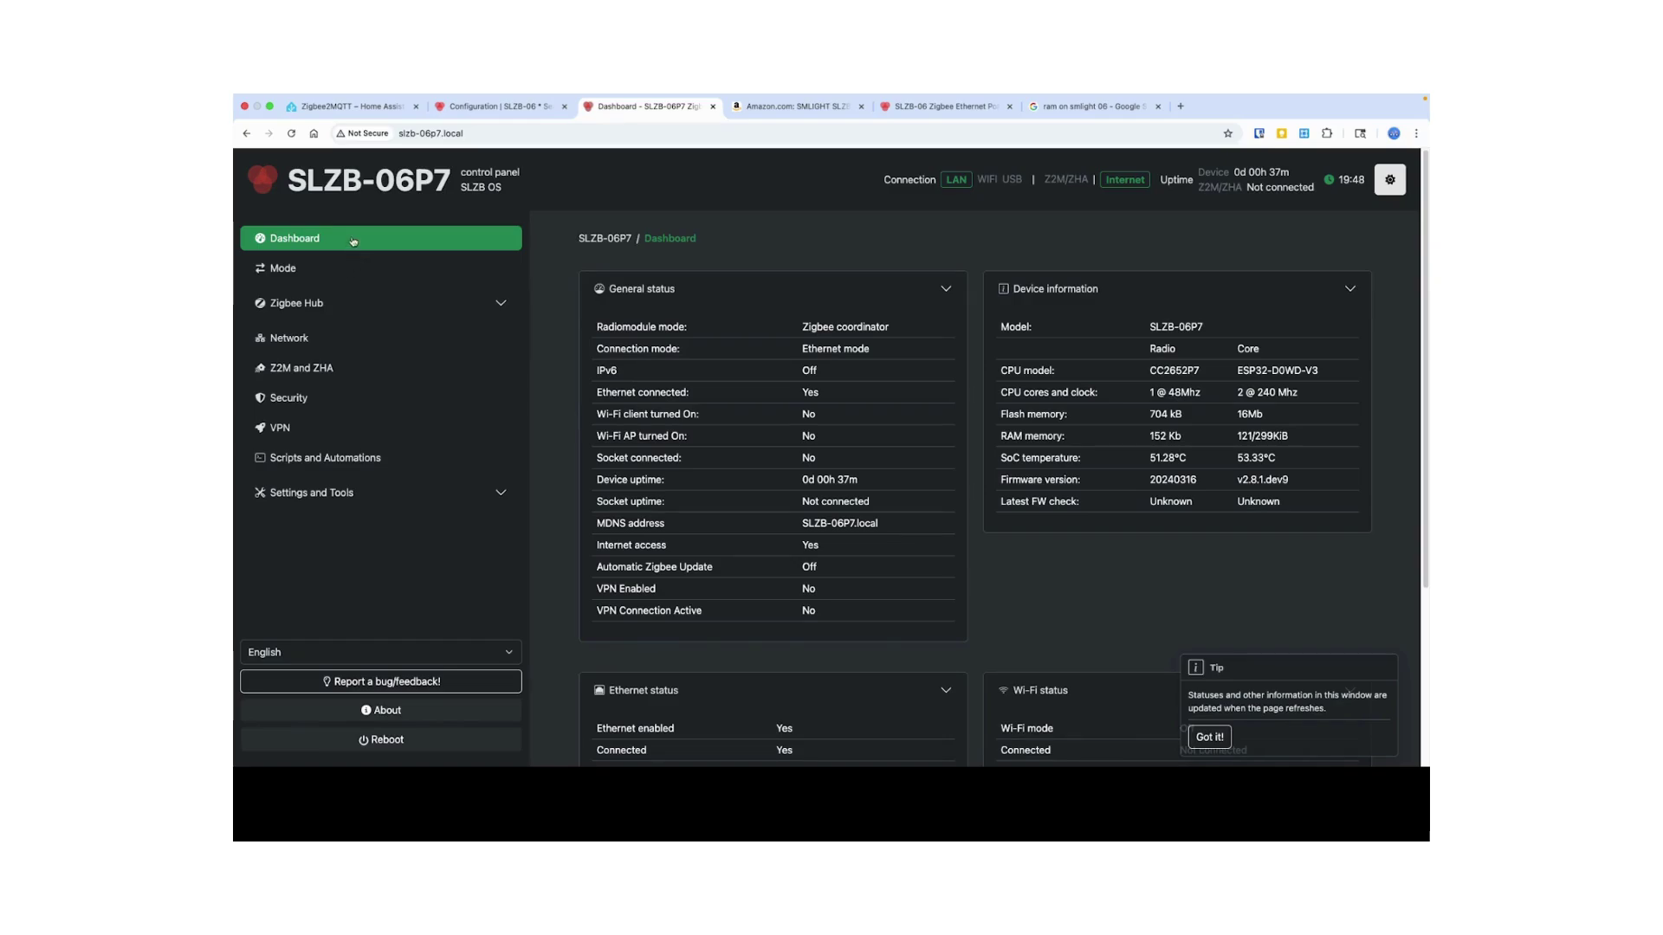
Check the Mode page's connection mode, then view Network settings showing DHCP, subnet and DNS servers
click(282, 270)
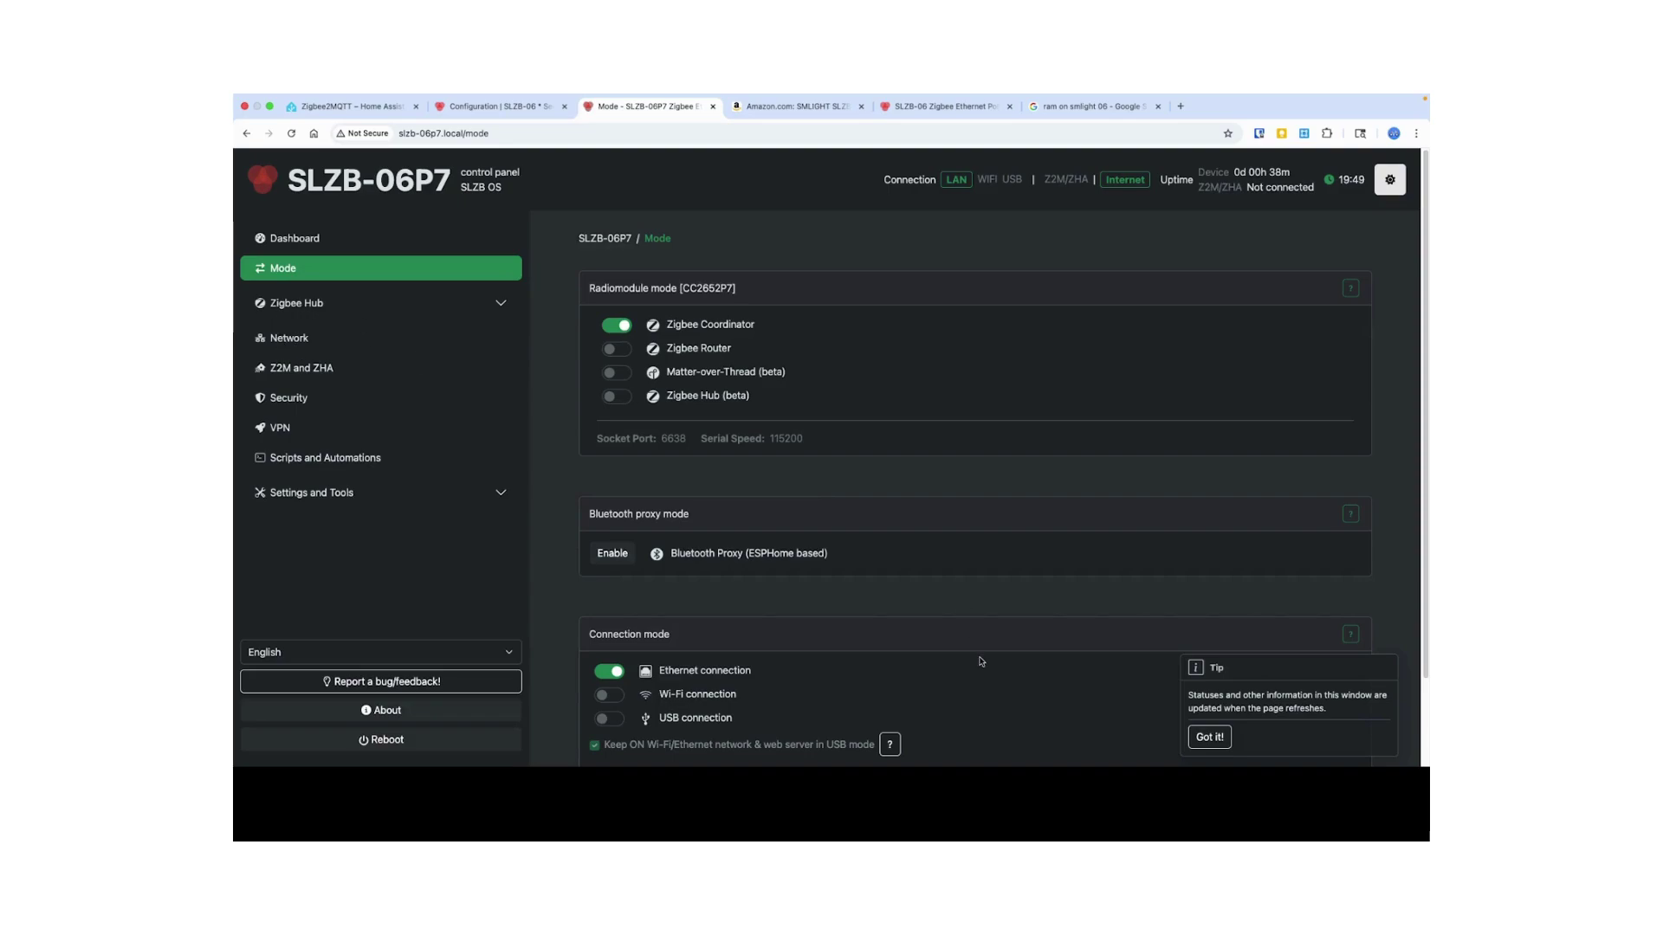
scroll(982, 660, down, 1)
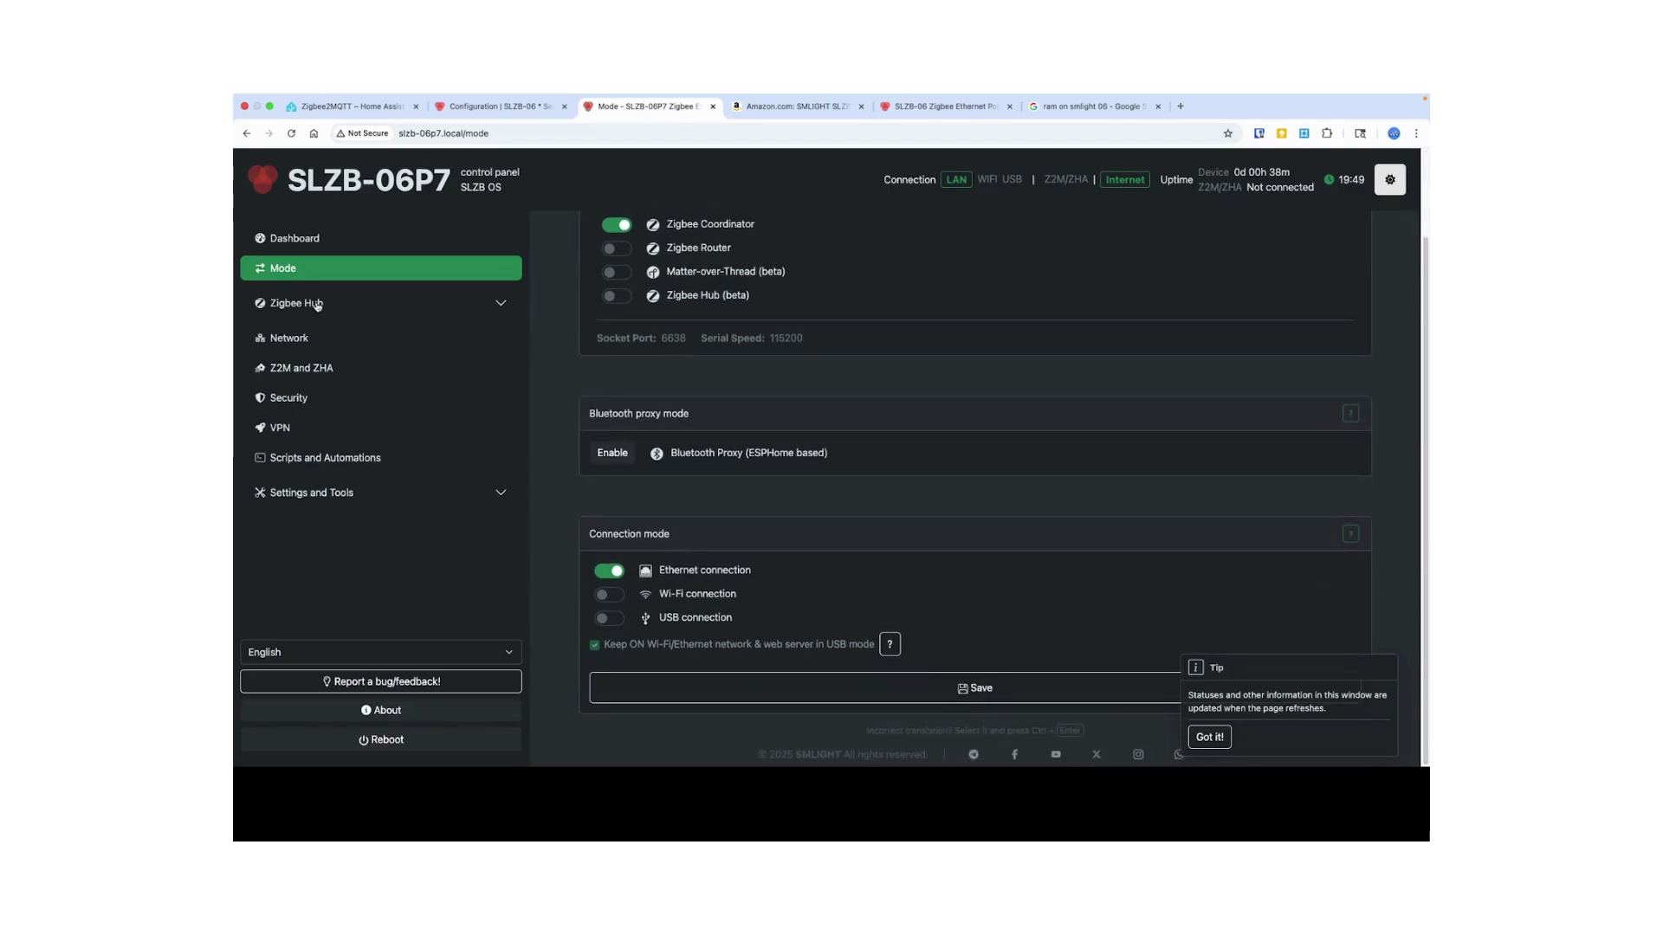
click(291, 338)
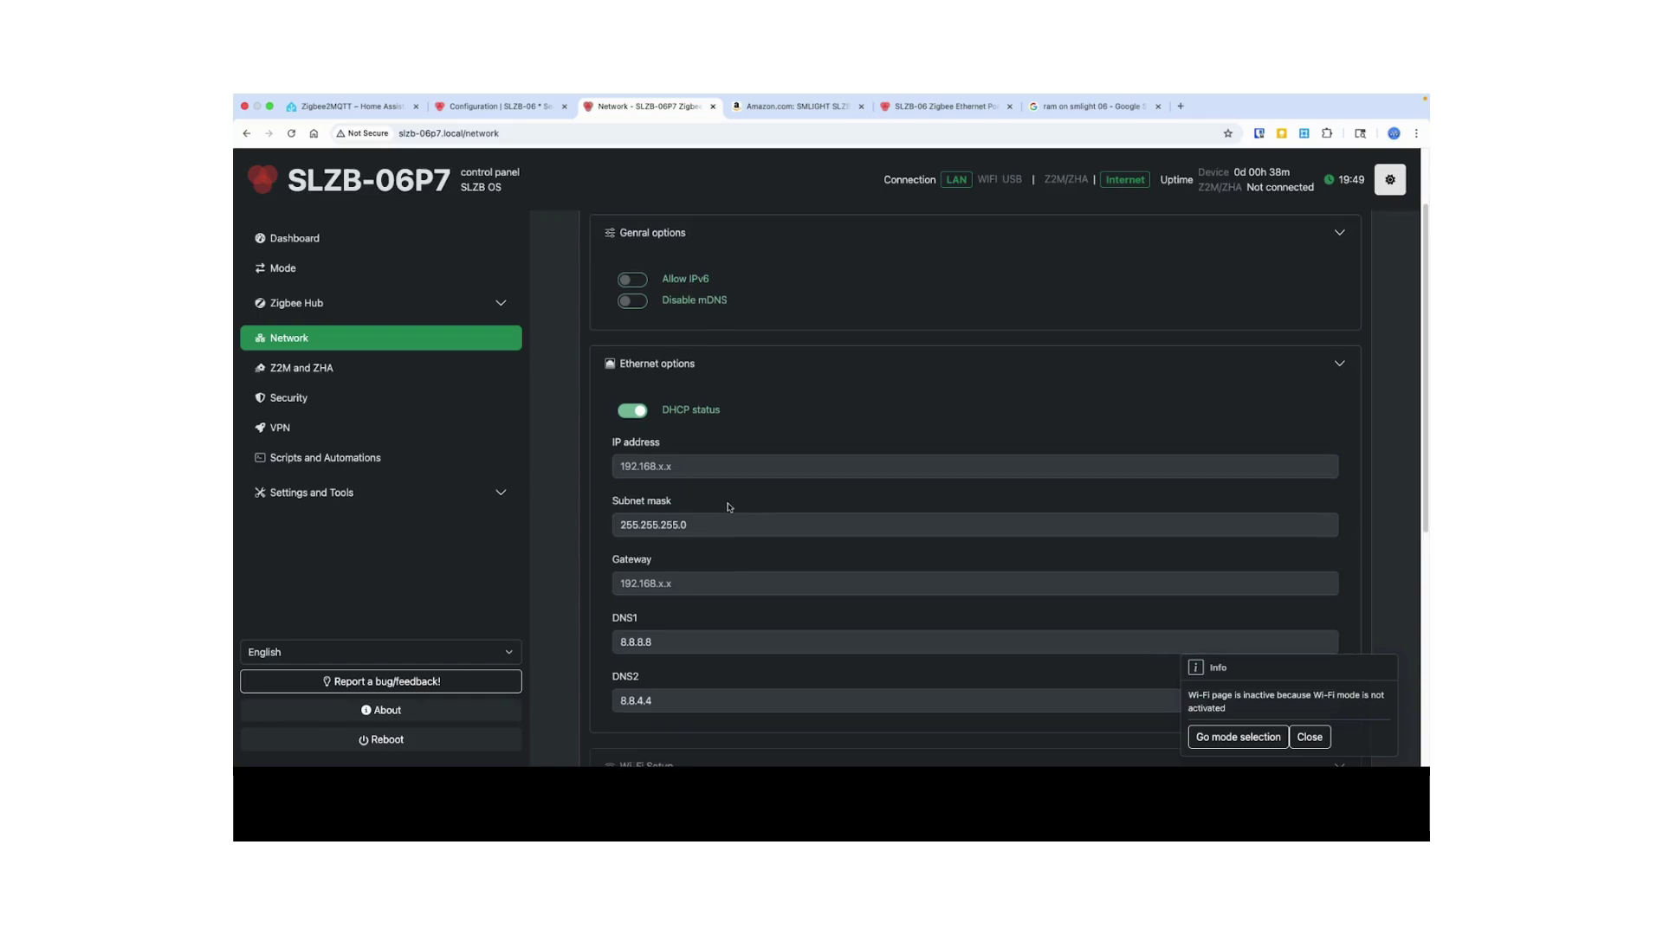
Scroll to Wi-Fi Setup and close the notice that Wi-Fi mode is inactive
scroll(728, 508, down, 2)
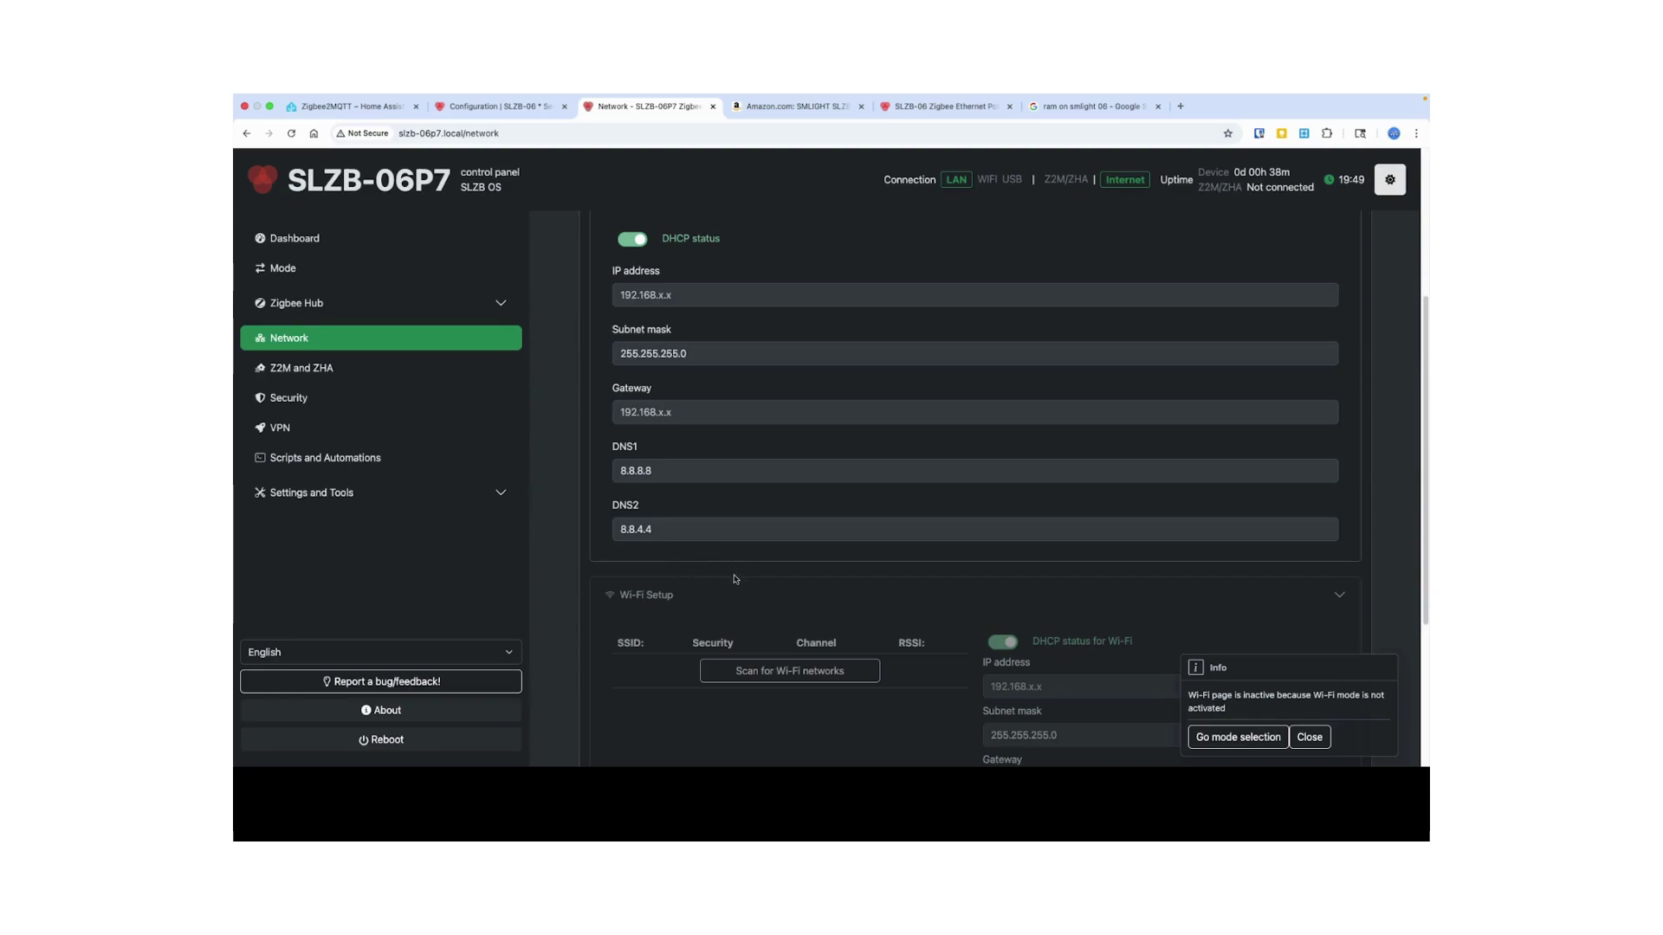
click(1309, 738)
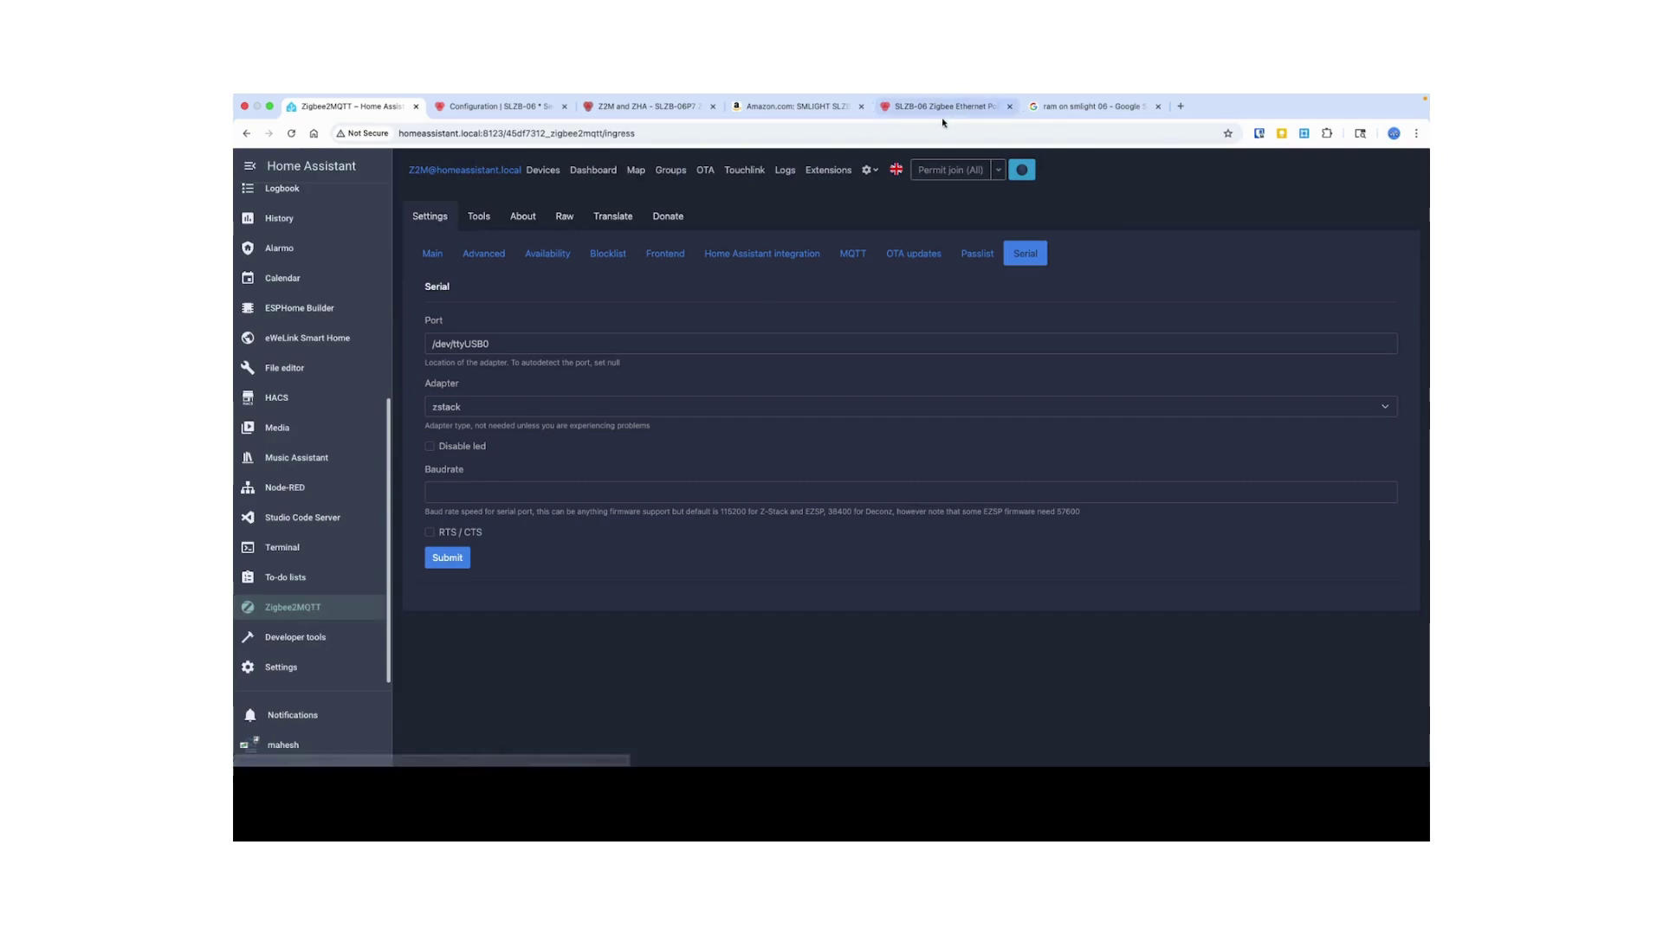
Open Zigbee2MQTT's About page (35 devices) and copy the coordinator IEEE address
click(868, 170)
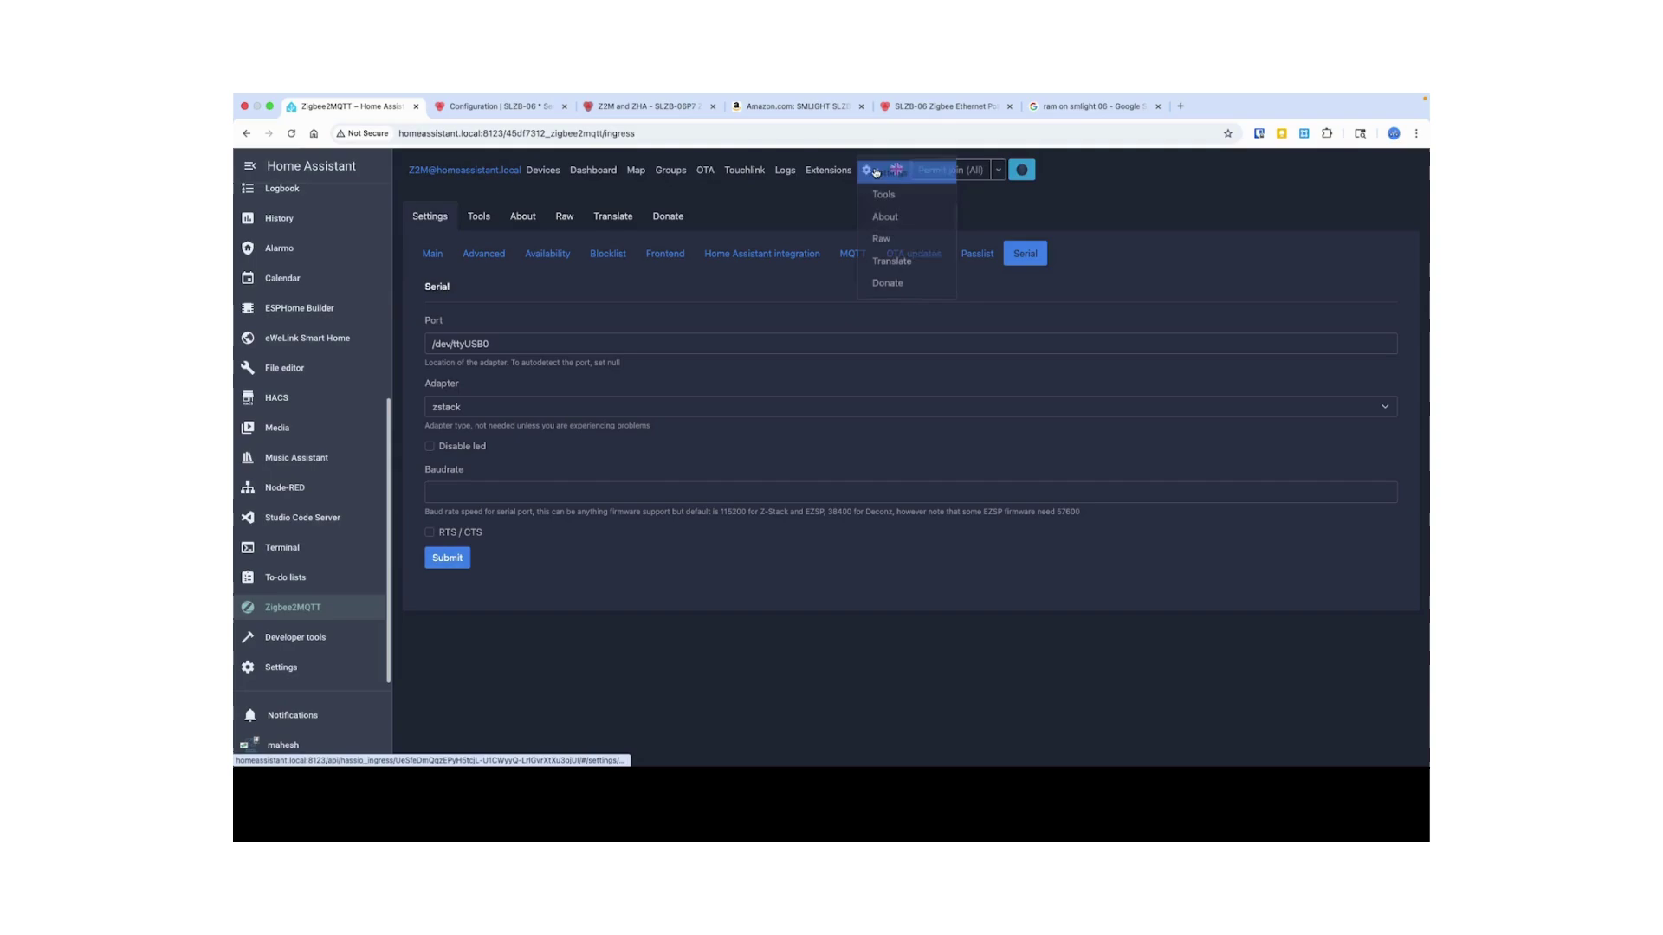
click(885, 218)
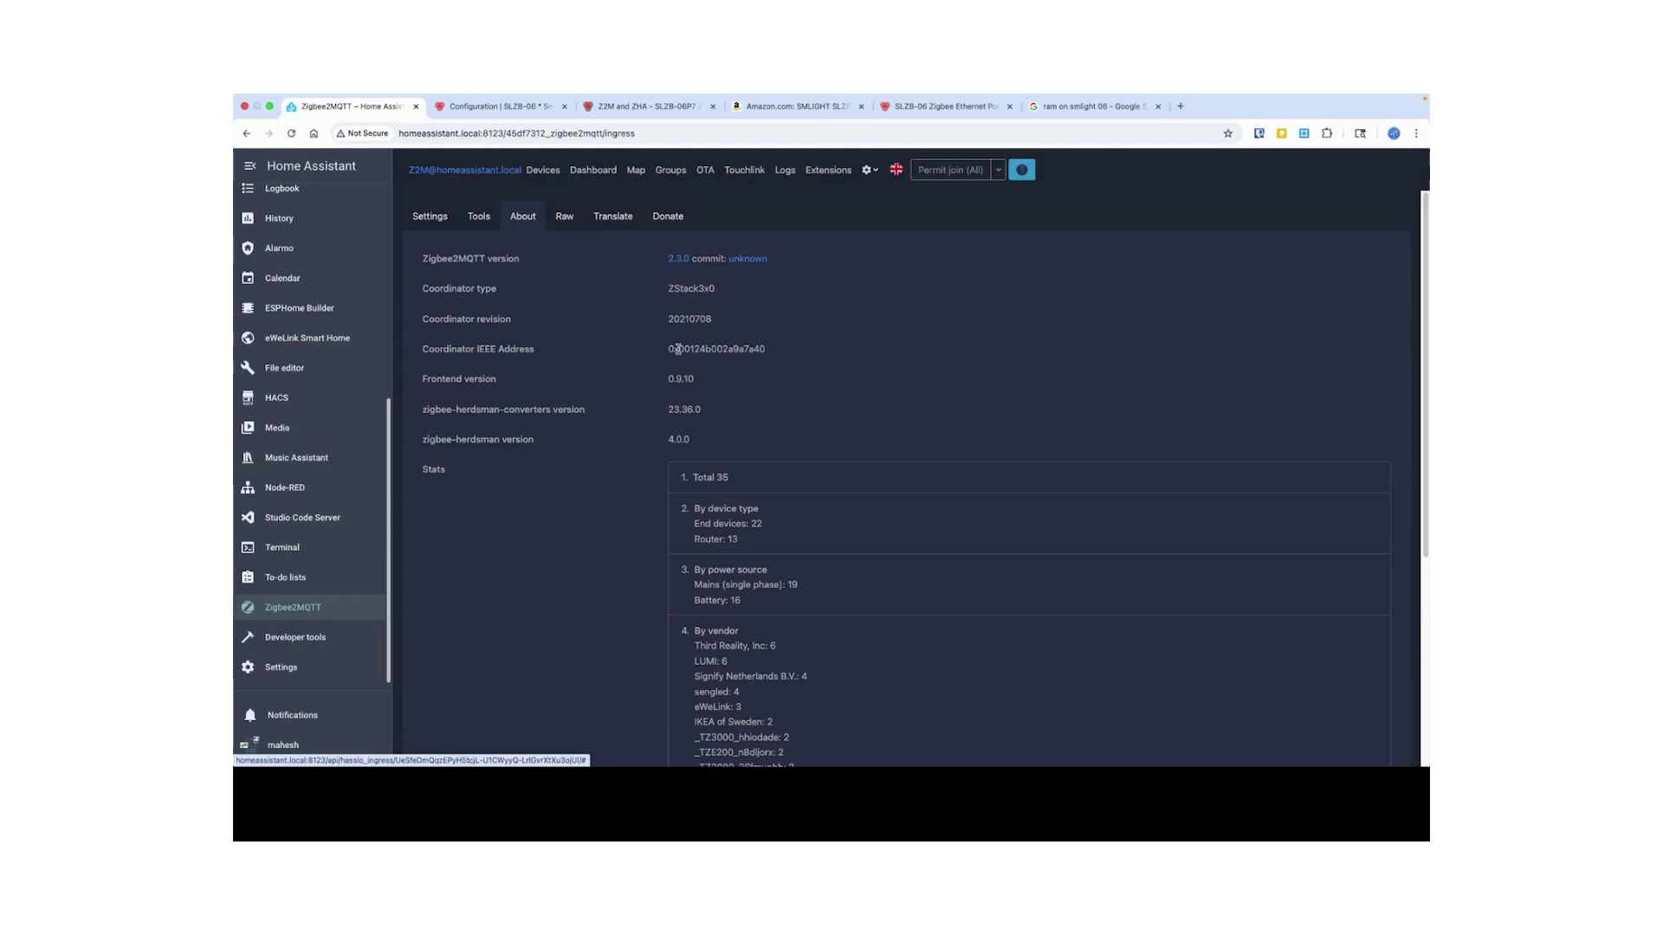
drag(681, 349, 773, 350)
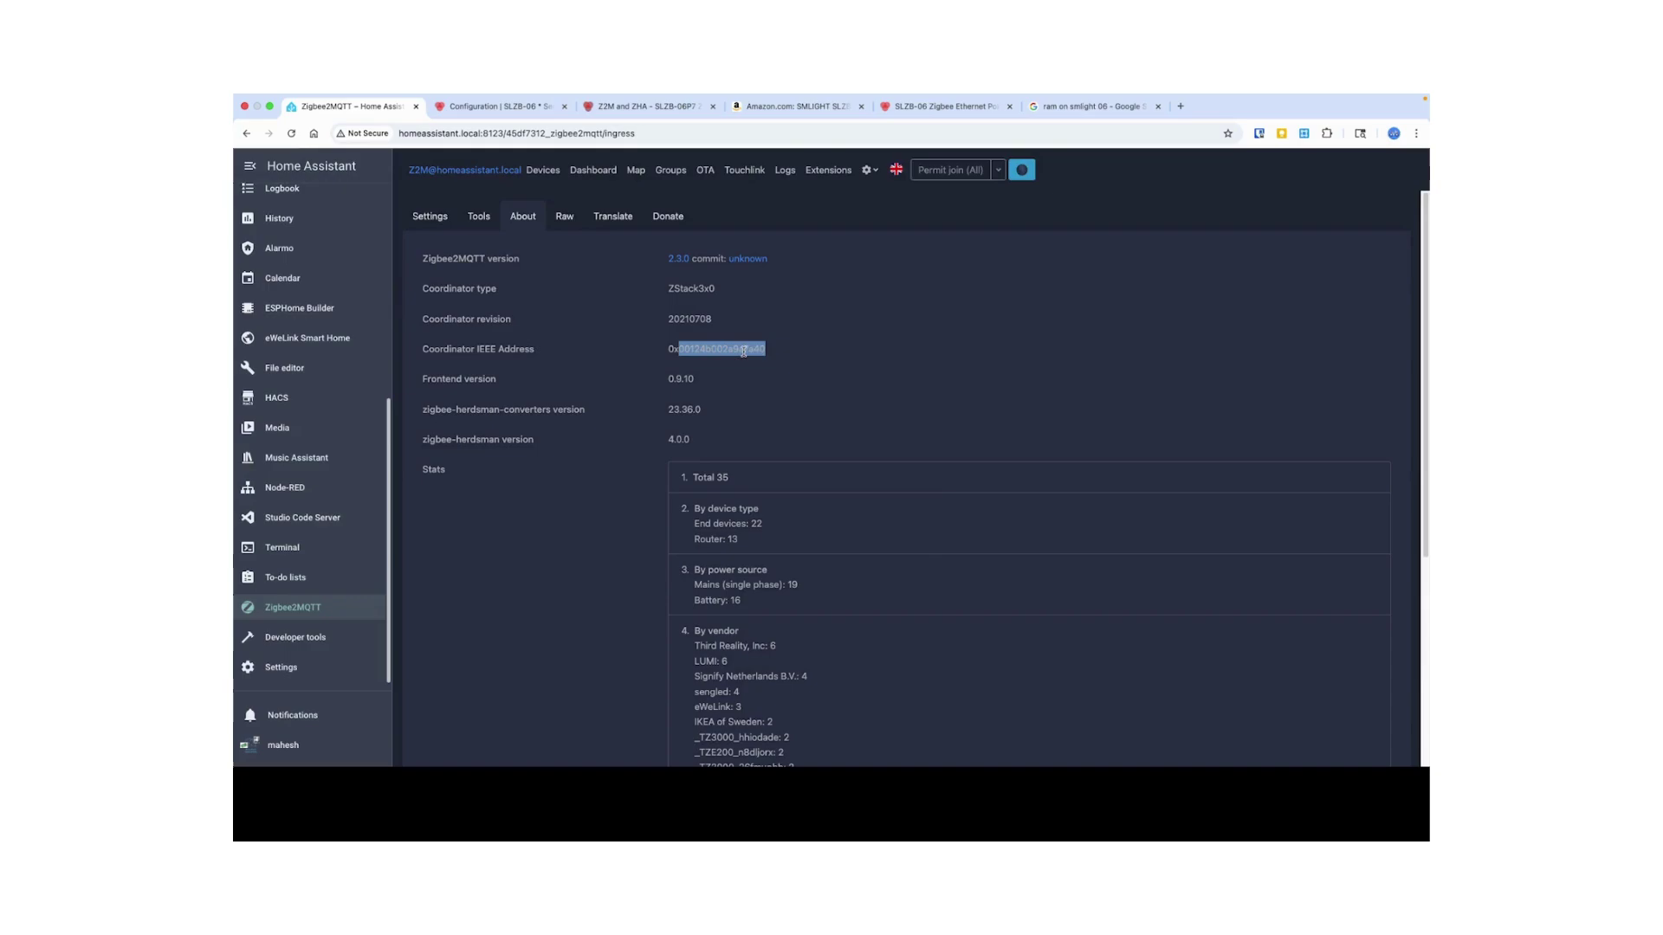
right_click(750, 355)
click(763, 380)
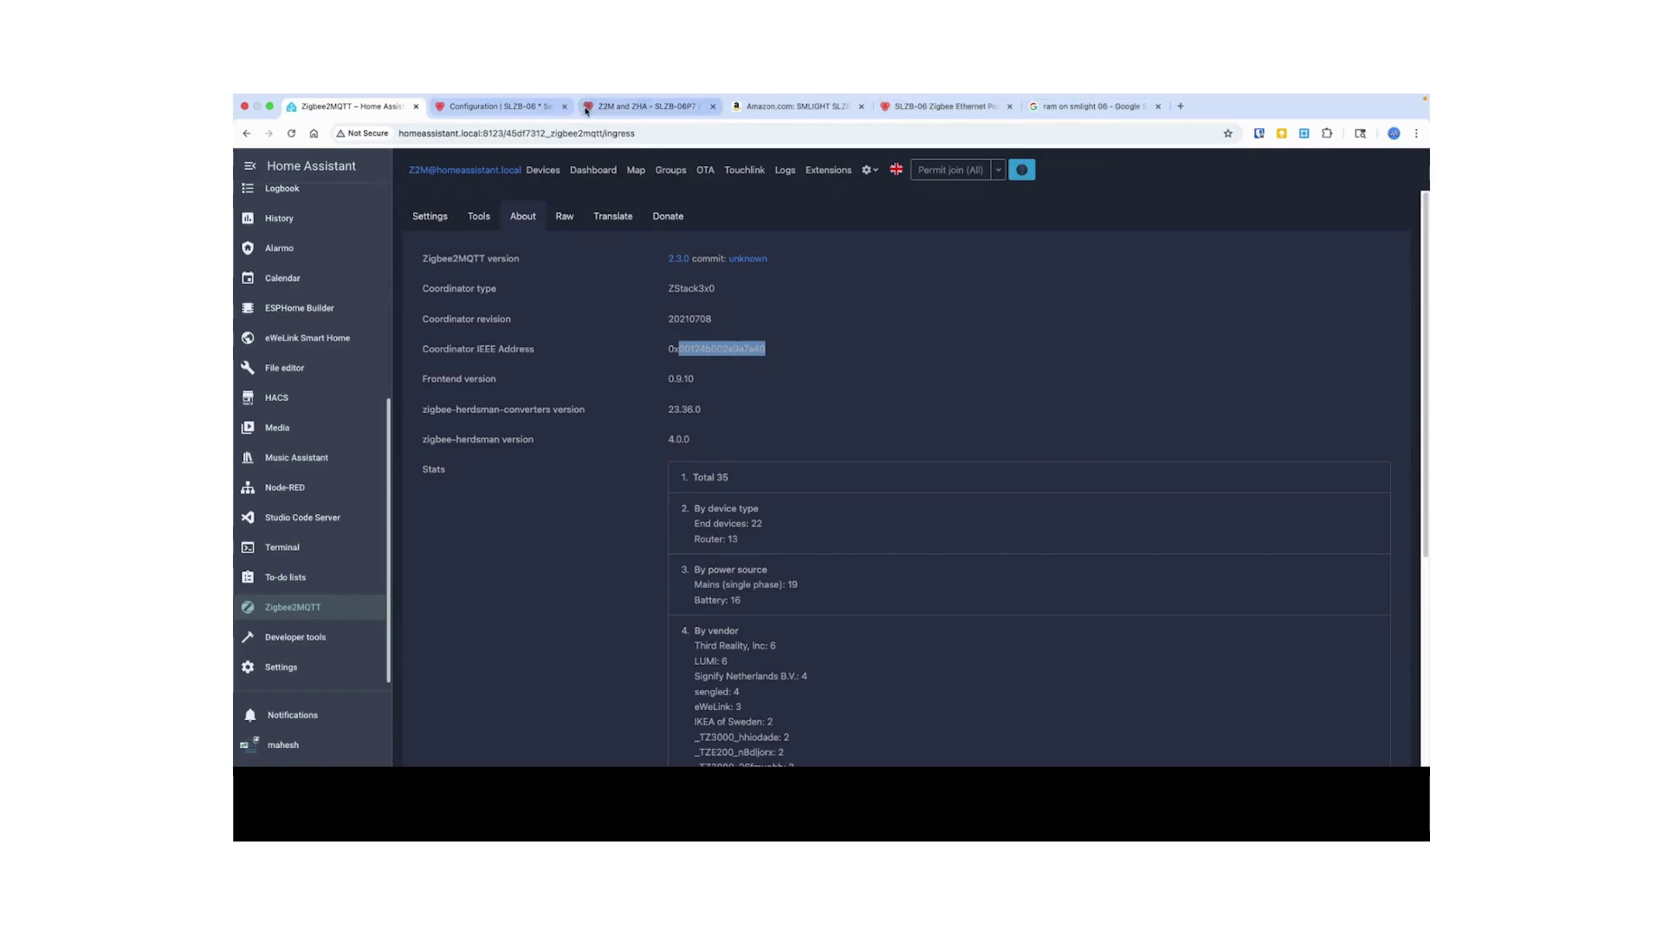
Enter 0x00124b002a9a7a40 as the custom IEEE address in the SLZB-06P7 panel
click(646, 107)
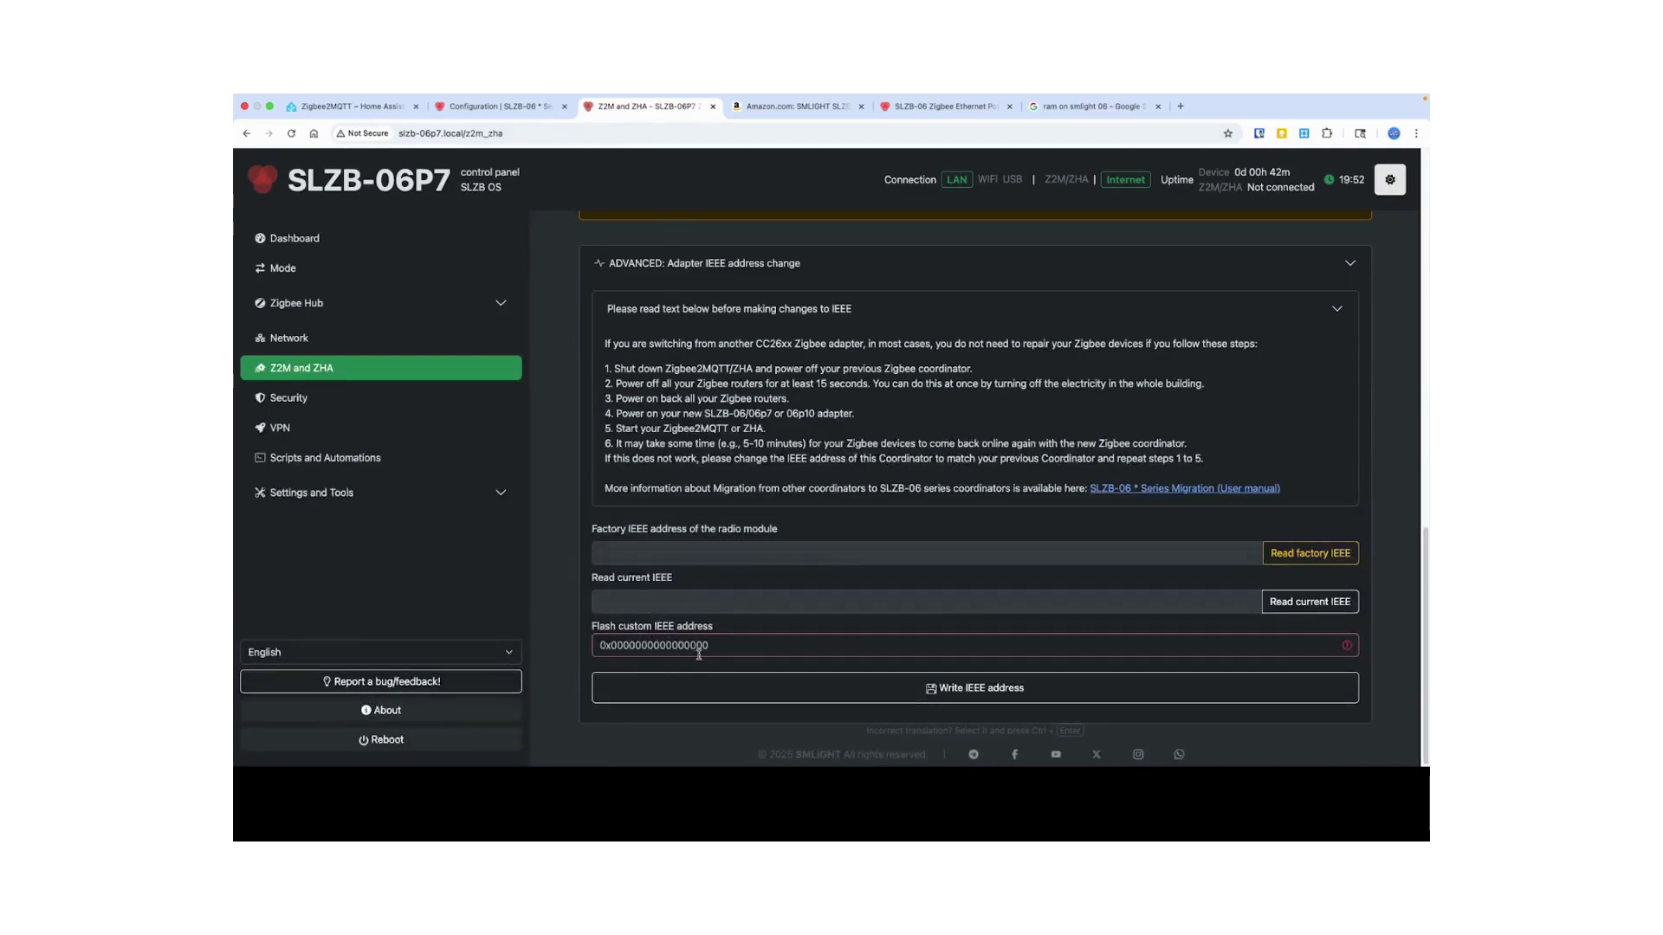
click(730, 645)
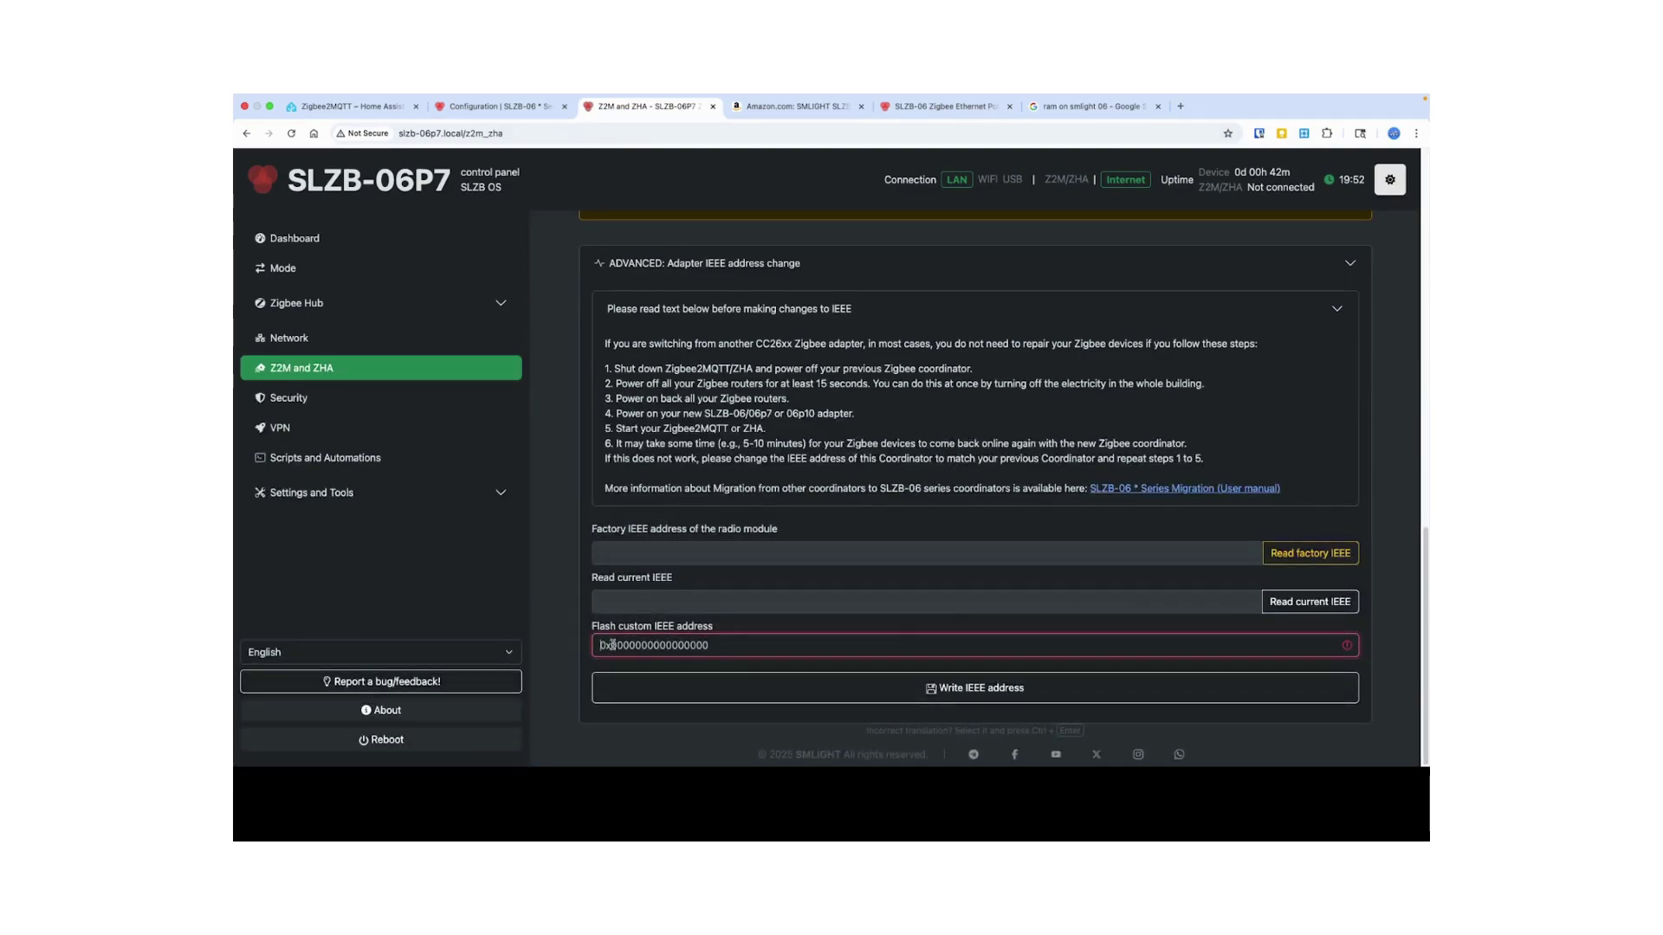
key(super+v)
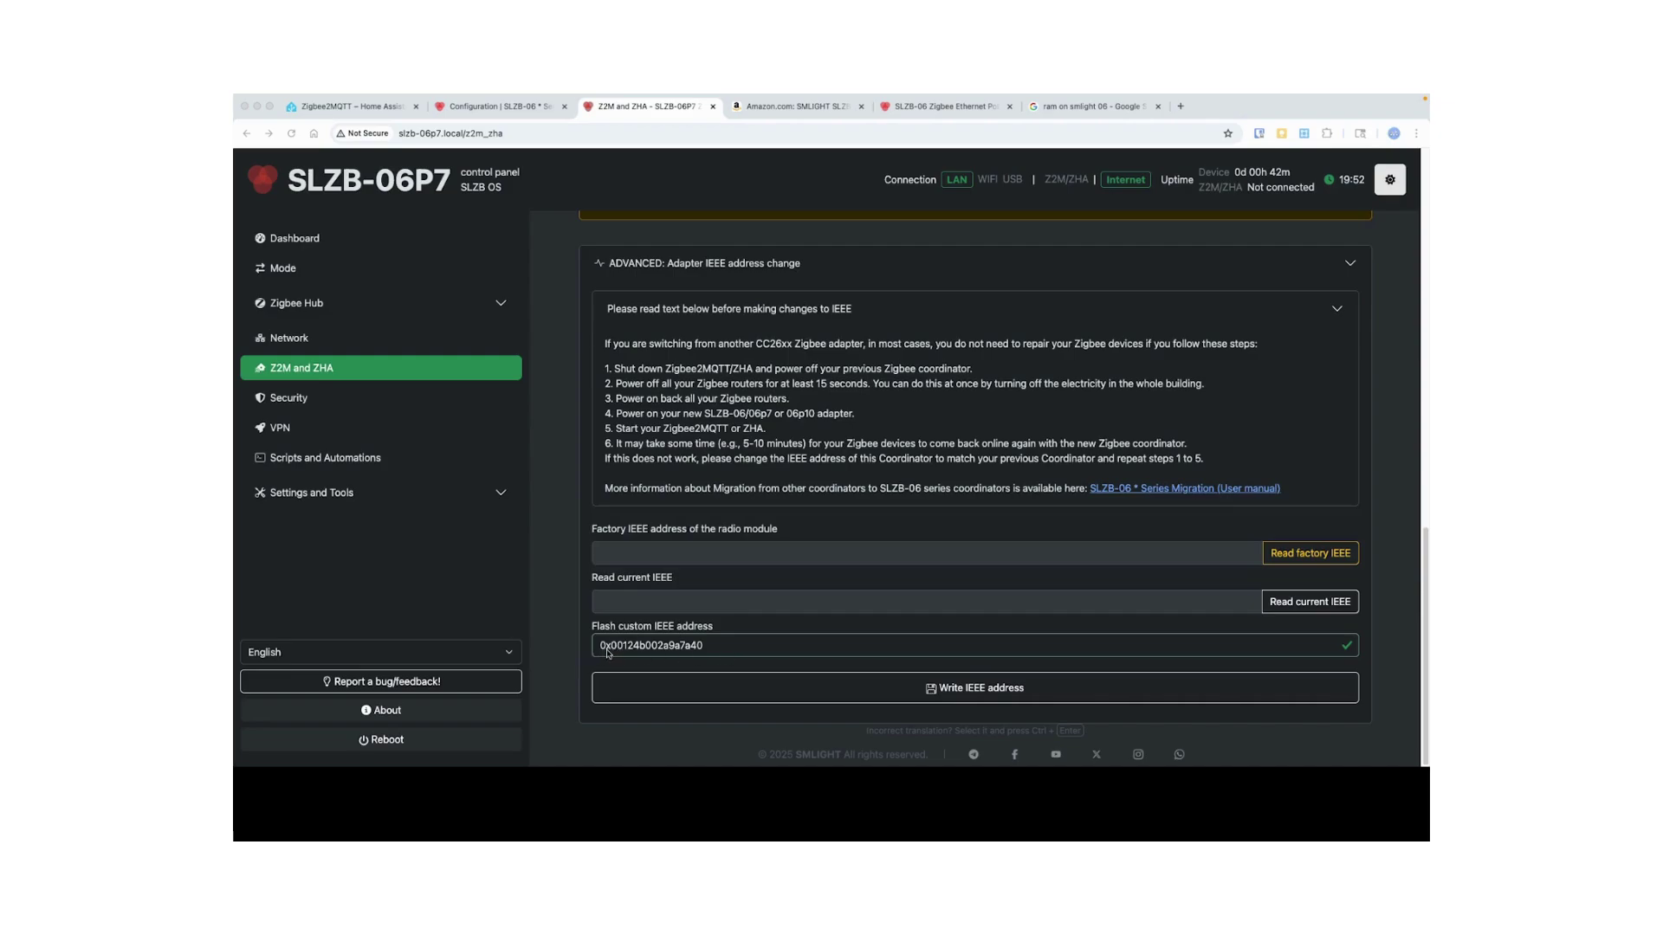
click(406, 101)
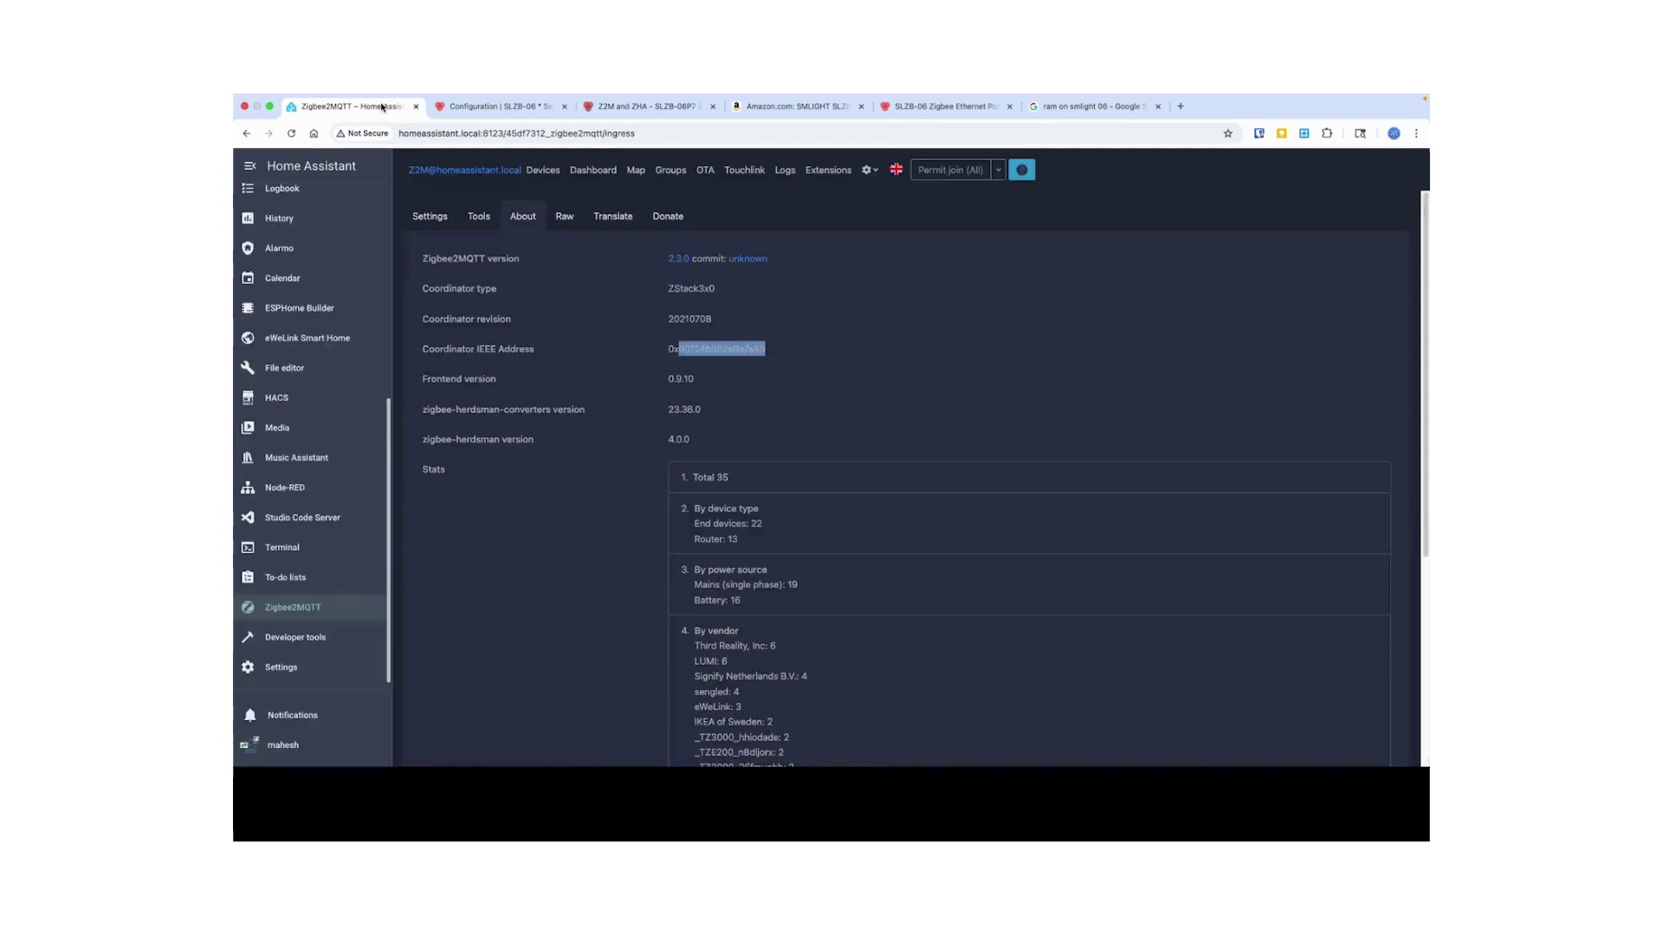
drag(669, 350, 766, 352)
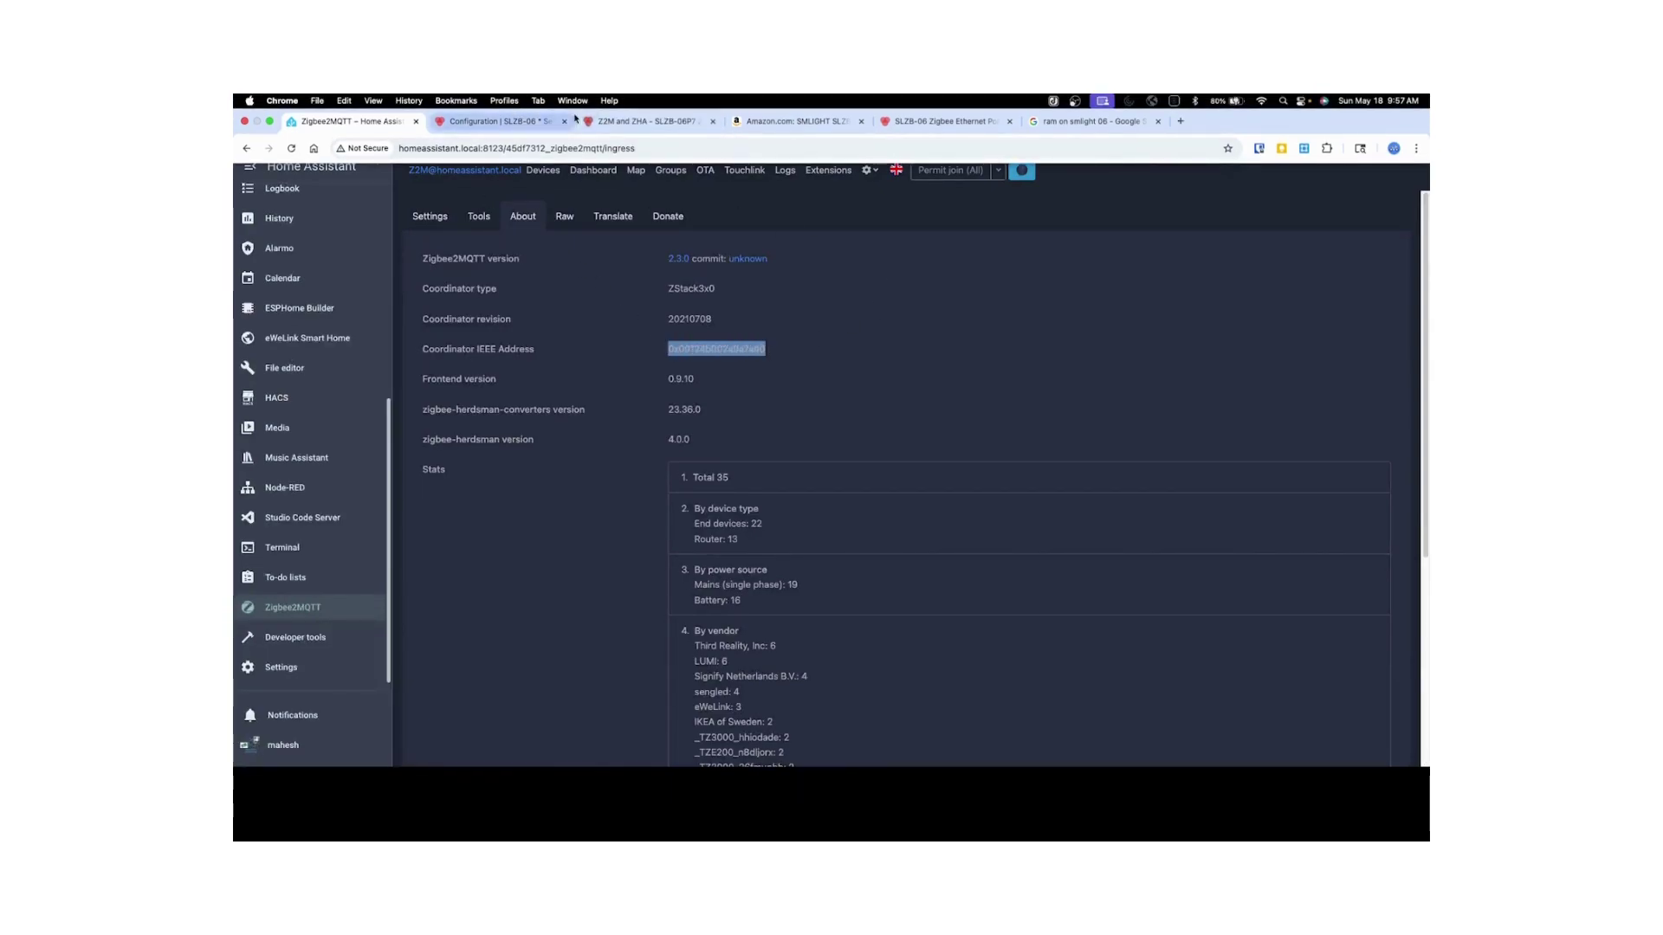
click(658, 121)
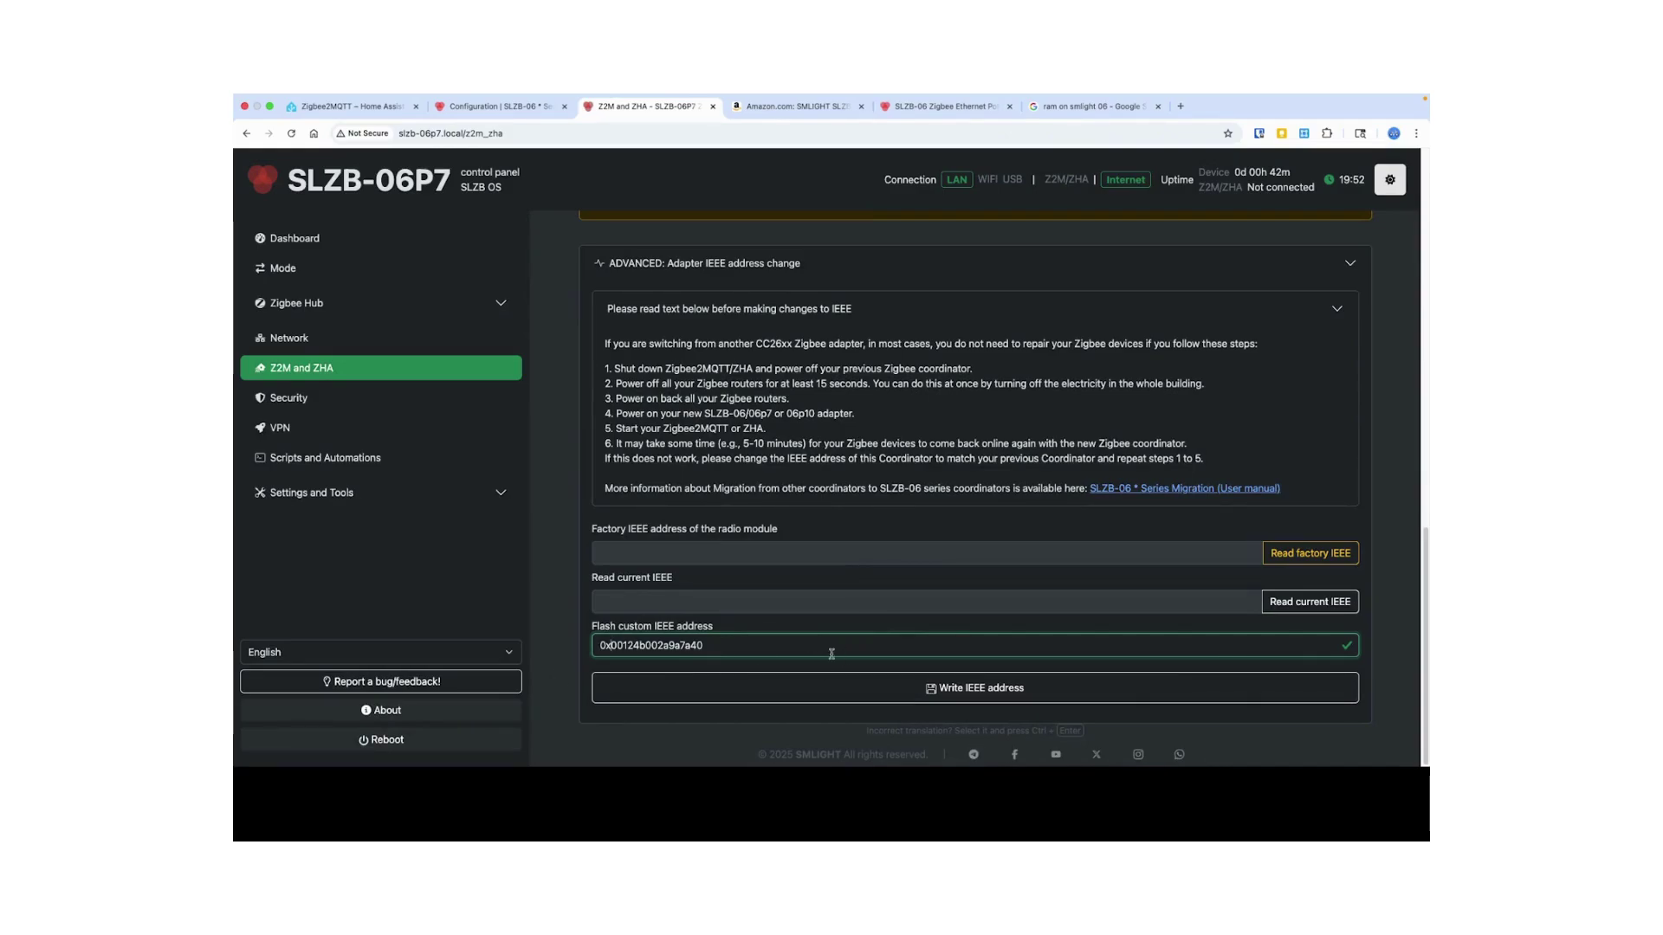
Write and flash the custom IEEE address until 'Update done!', then return to Zigbee2MQTT About
click(989, 691)
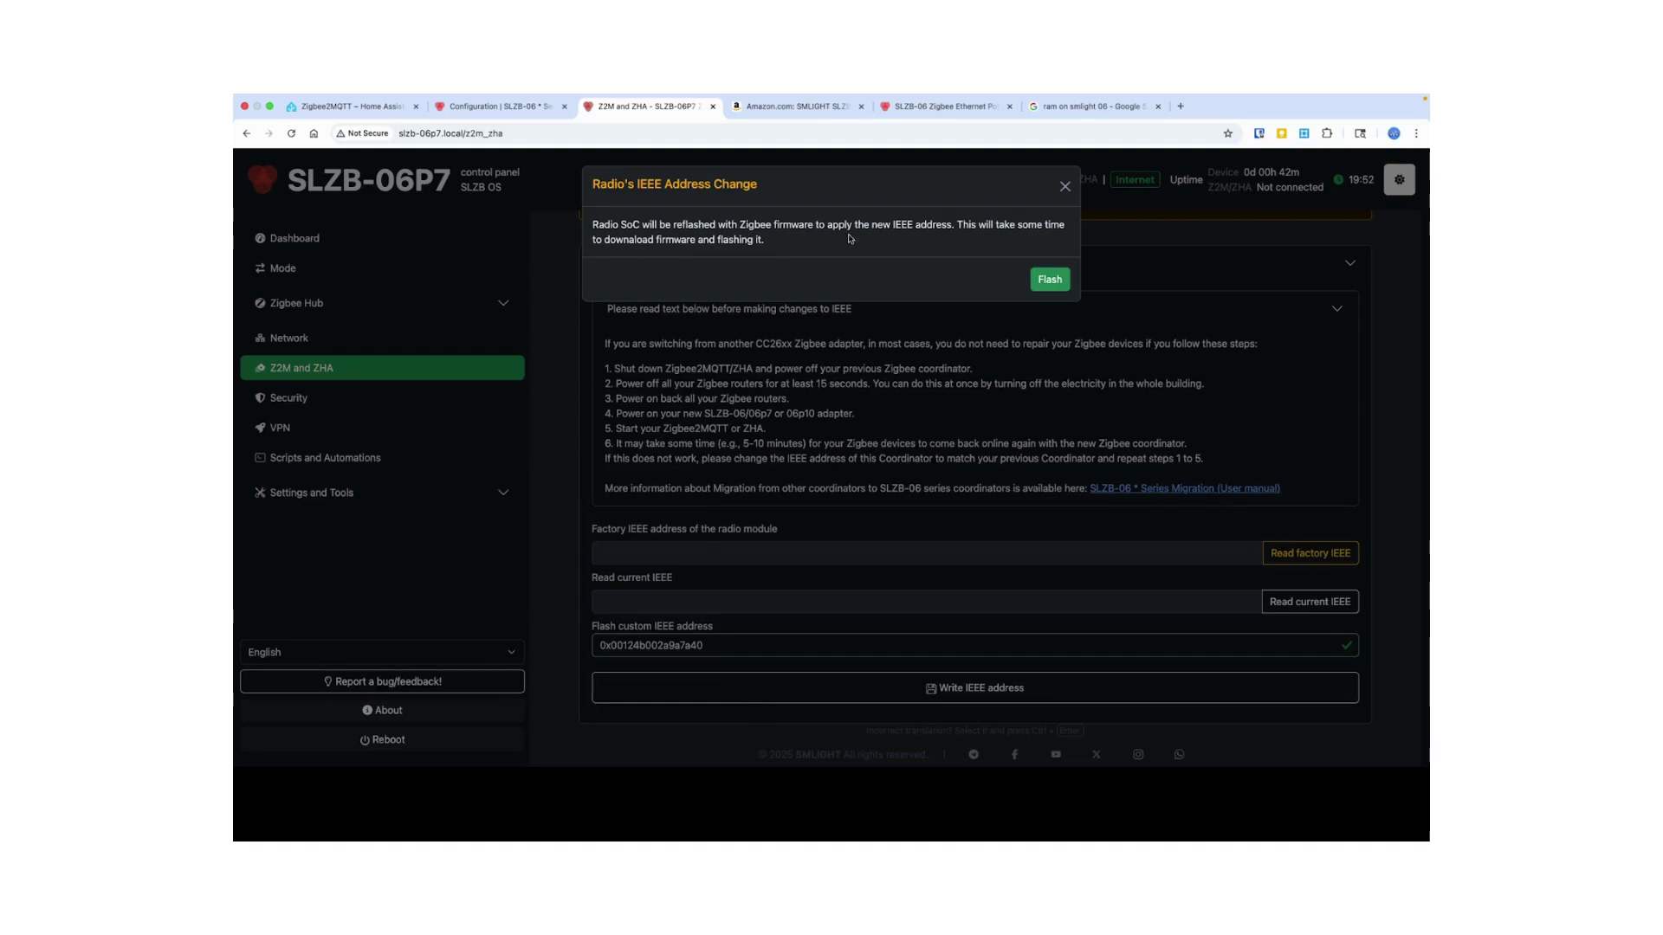
click(1050, 280)
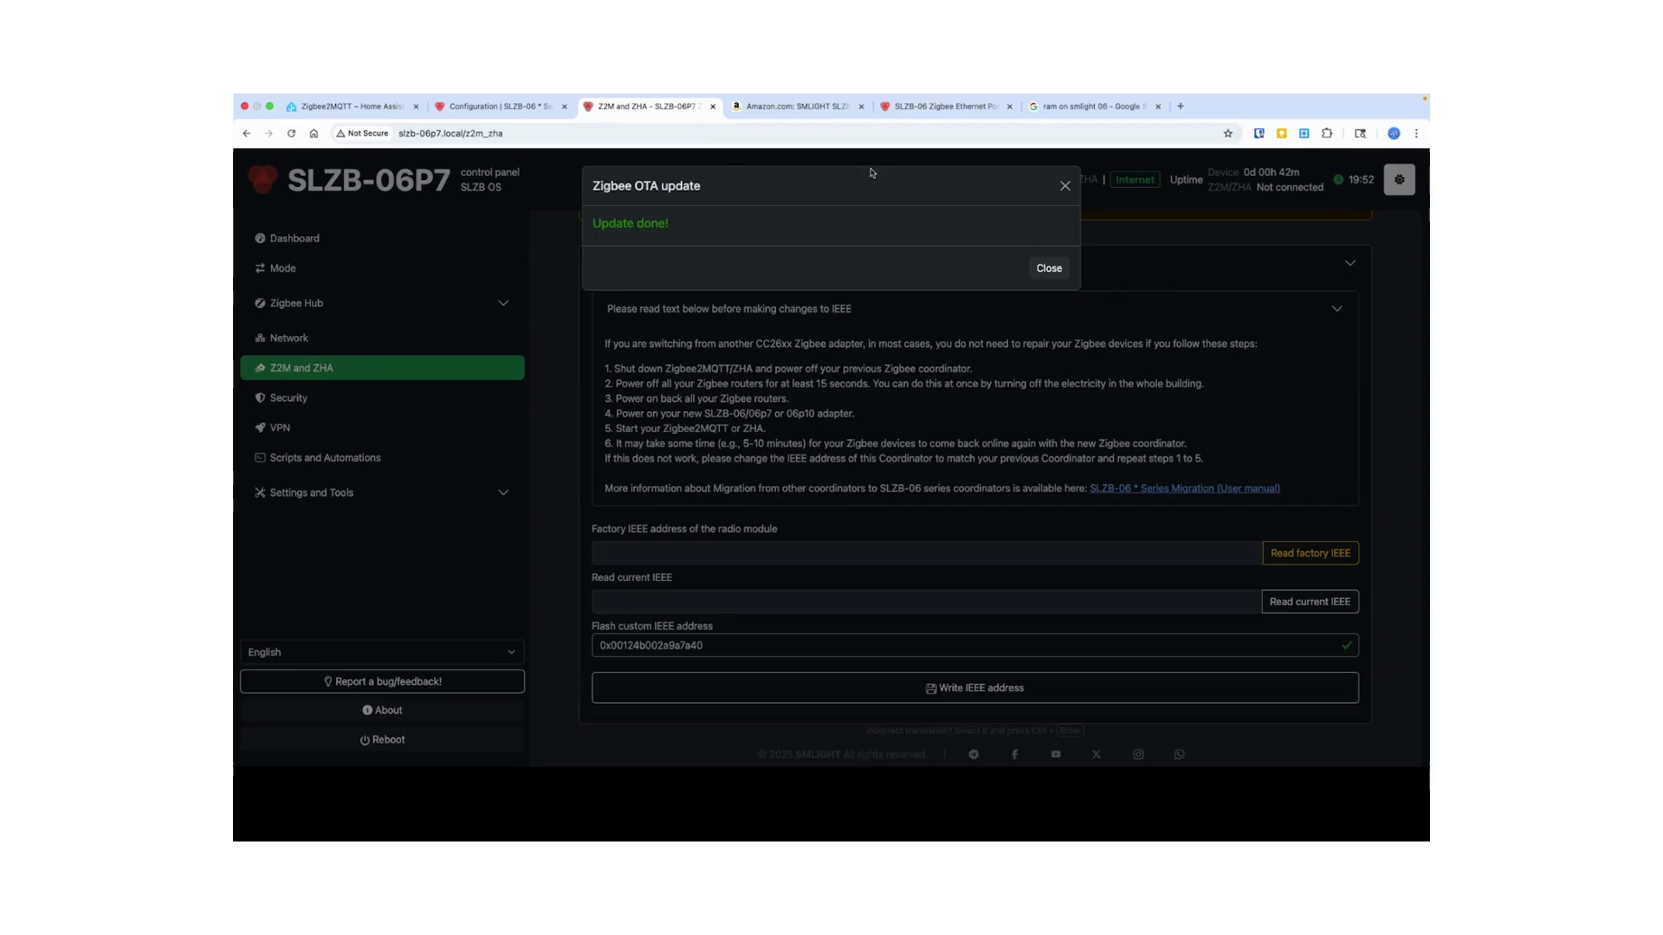
click(1036, 268)
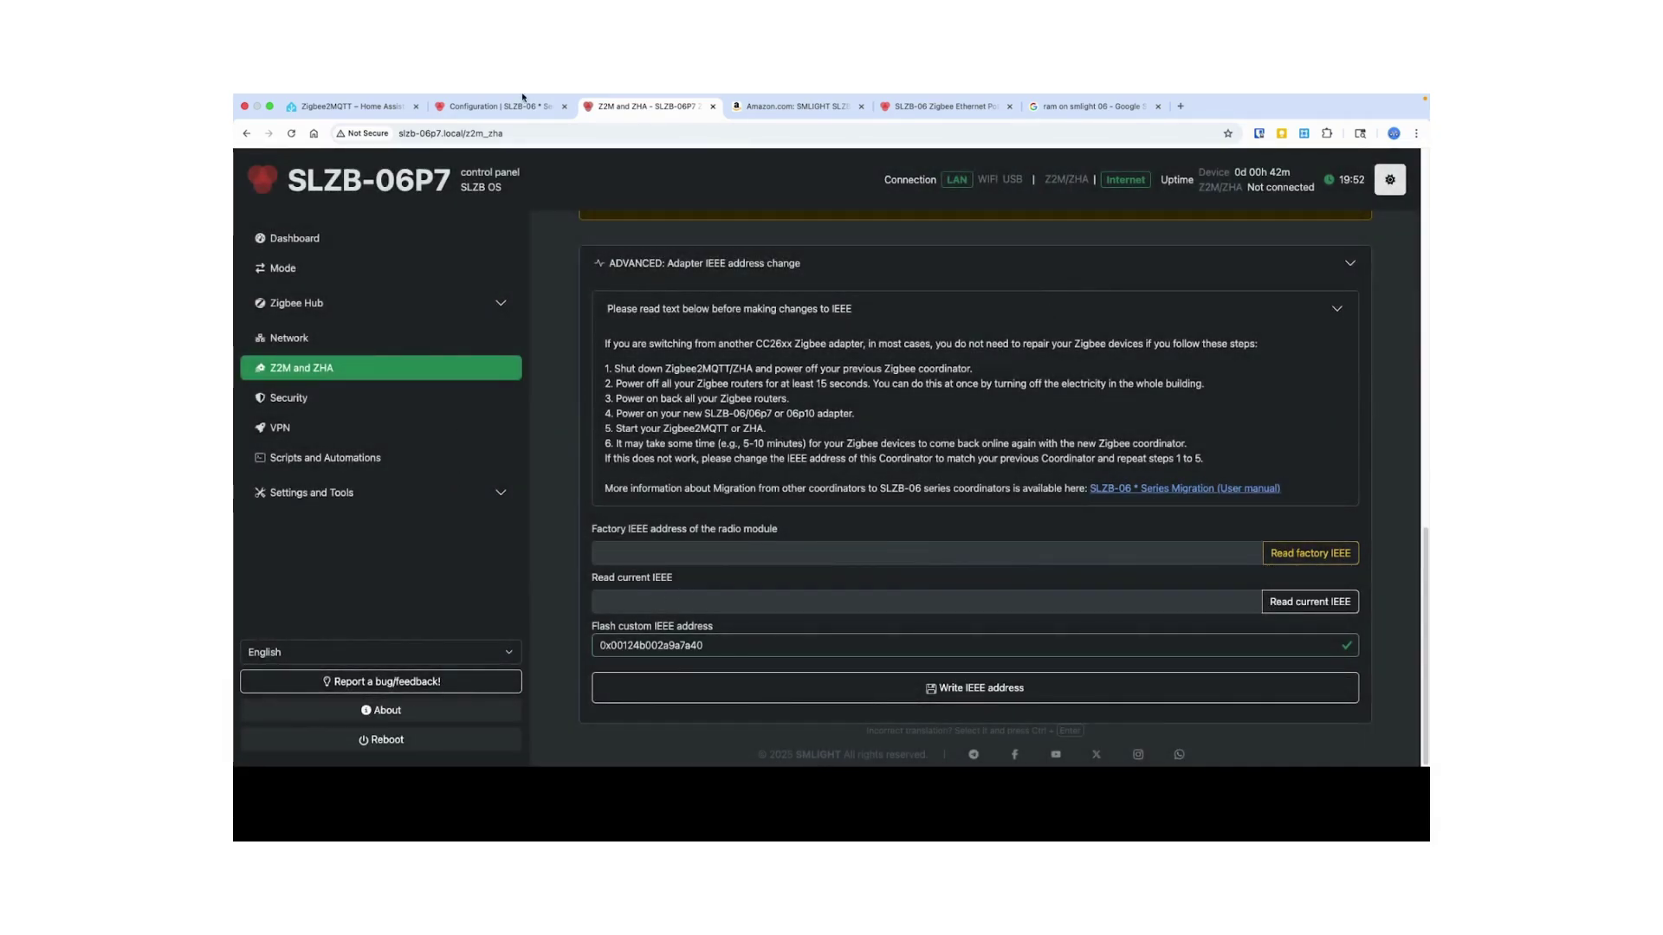
click(346, 106)
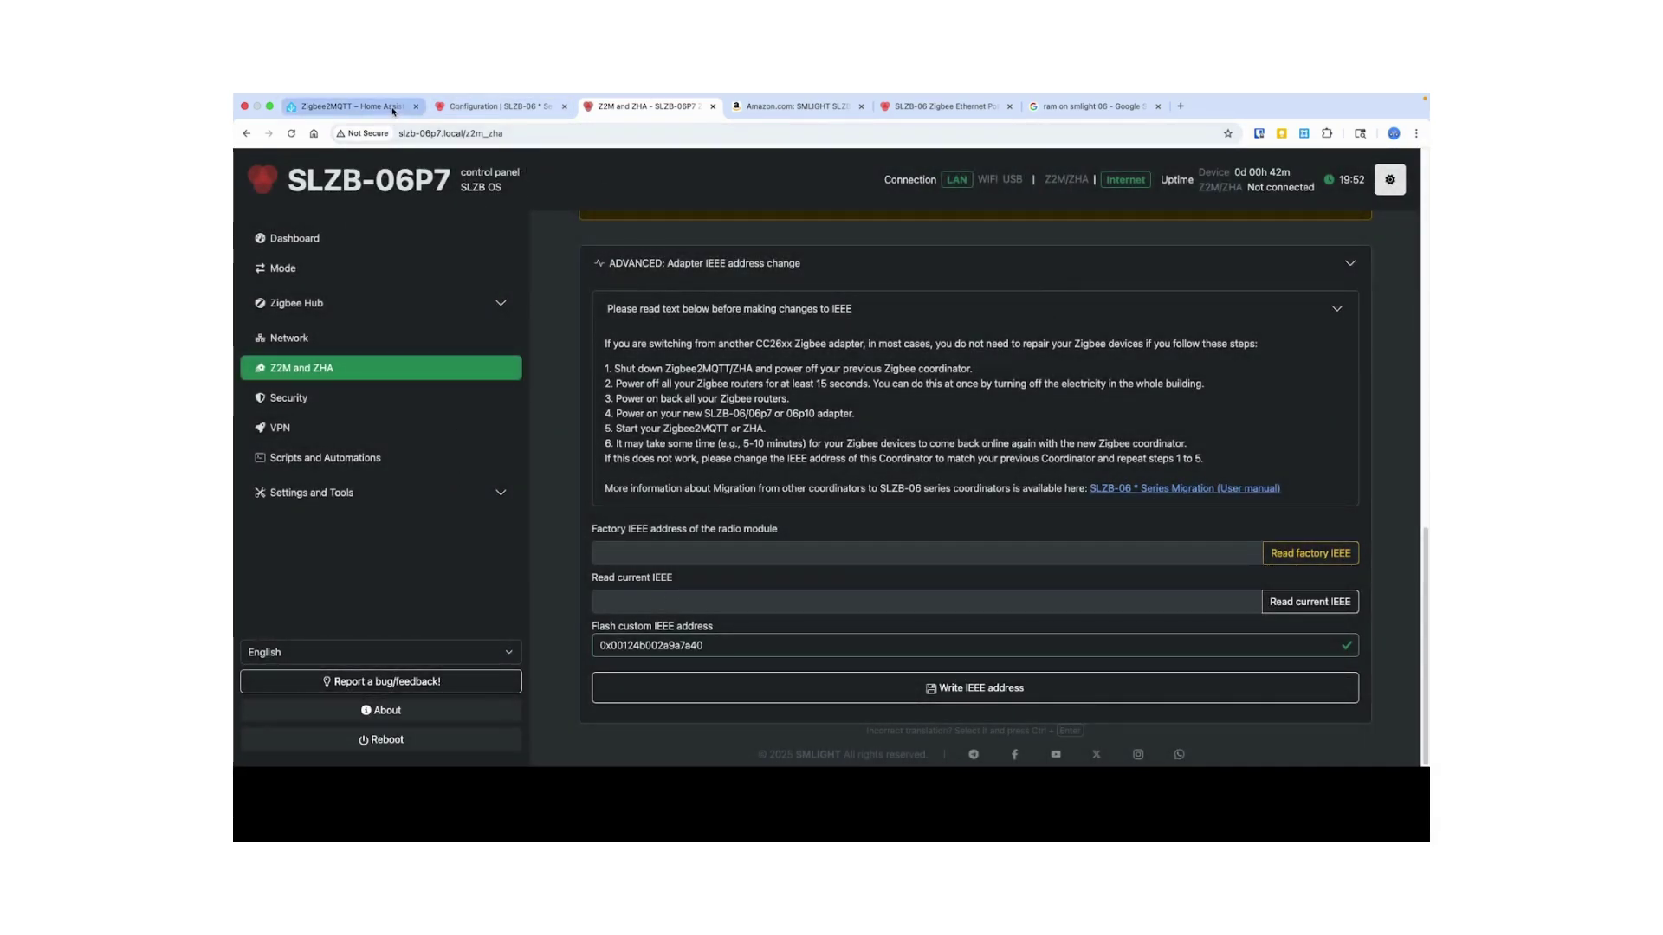
Copy the port address tcp://slzb-06p7.local:6638 from the SLZB-06P7 Zigbee2MQTT config generator
click(681, 106)
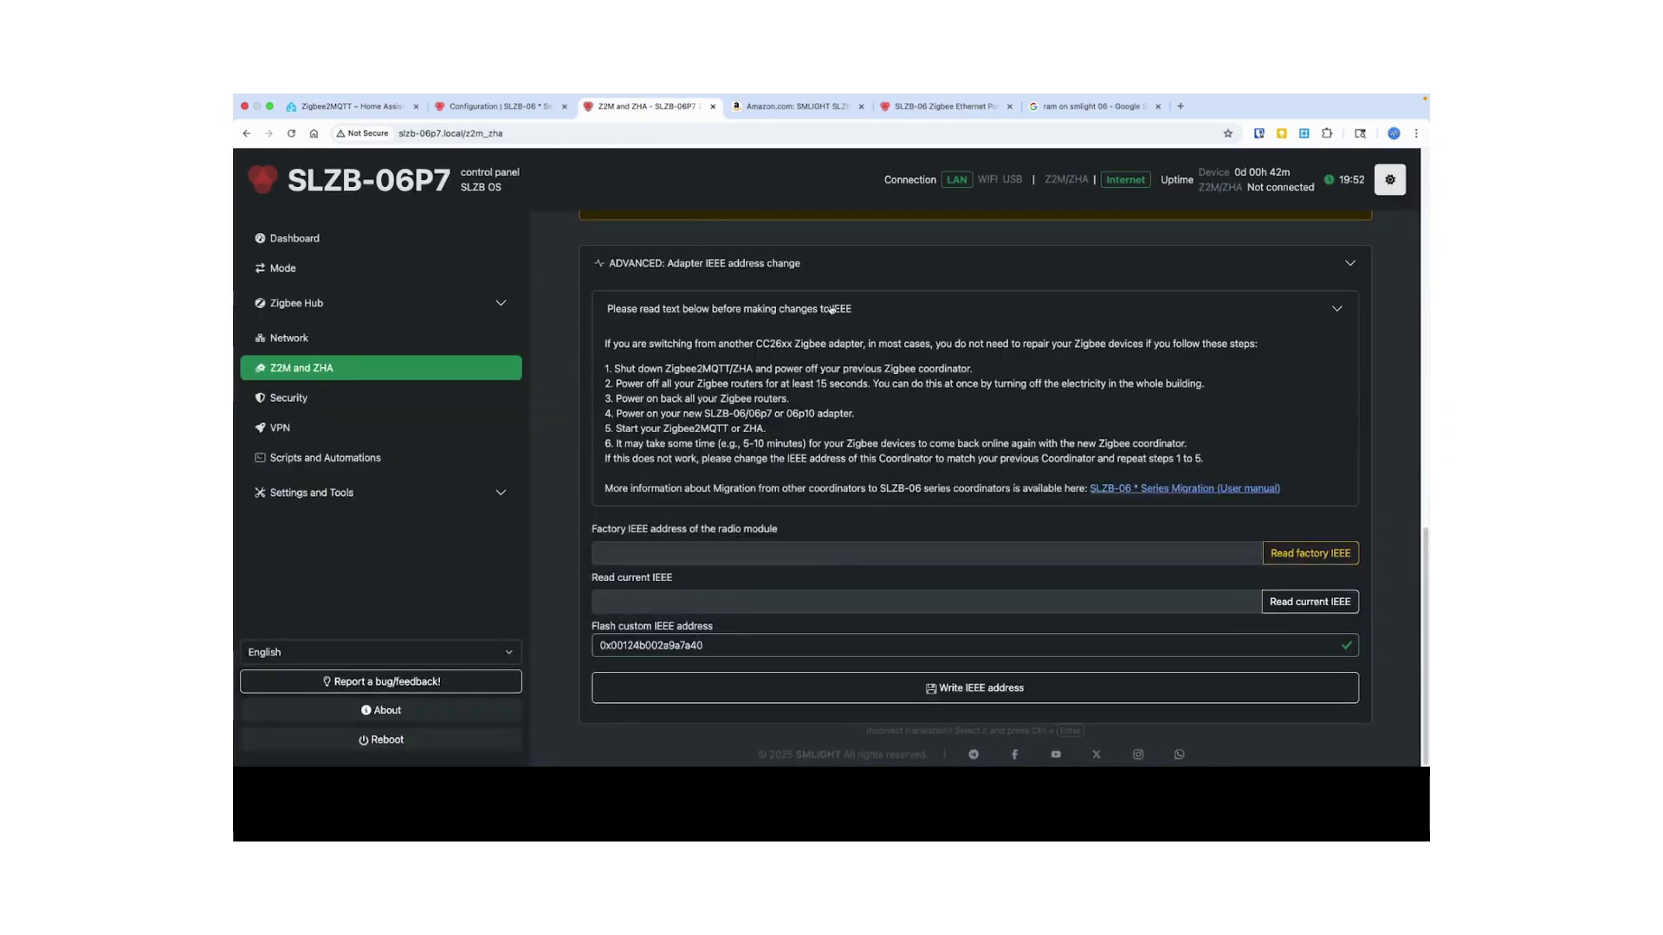
scroll(829, 308, up, 15)
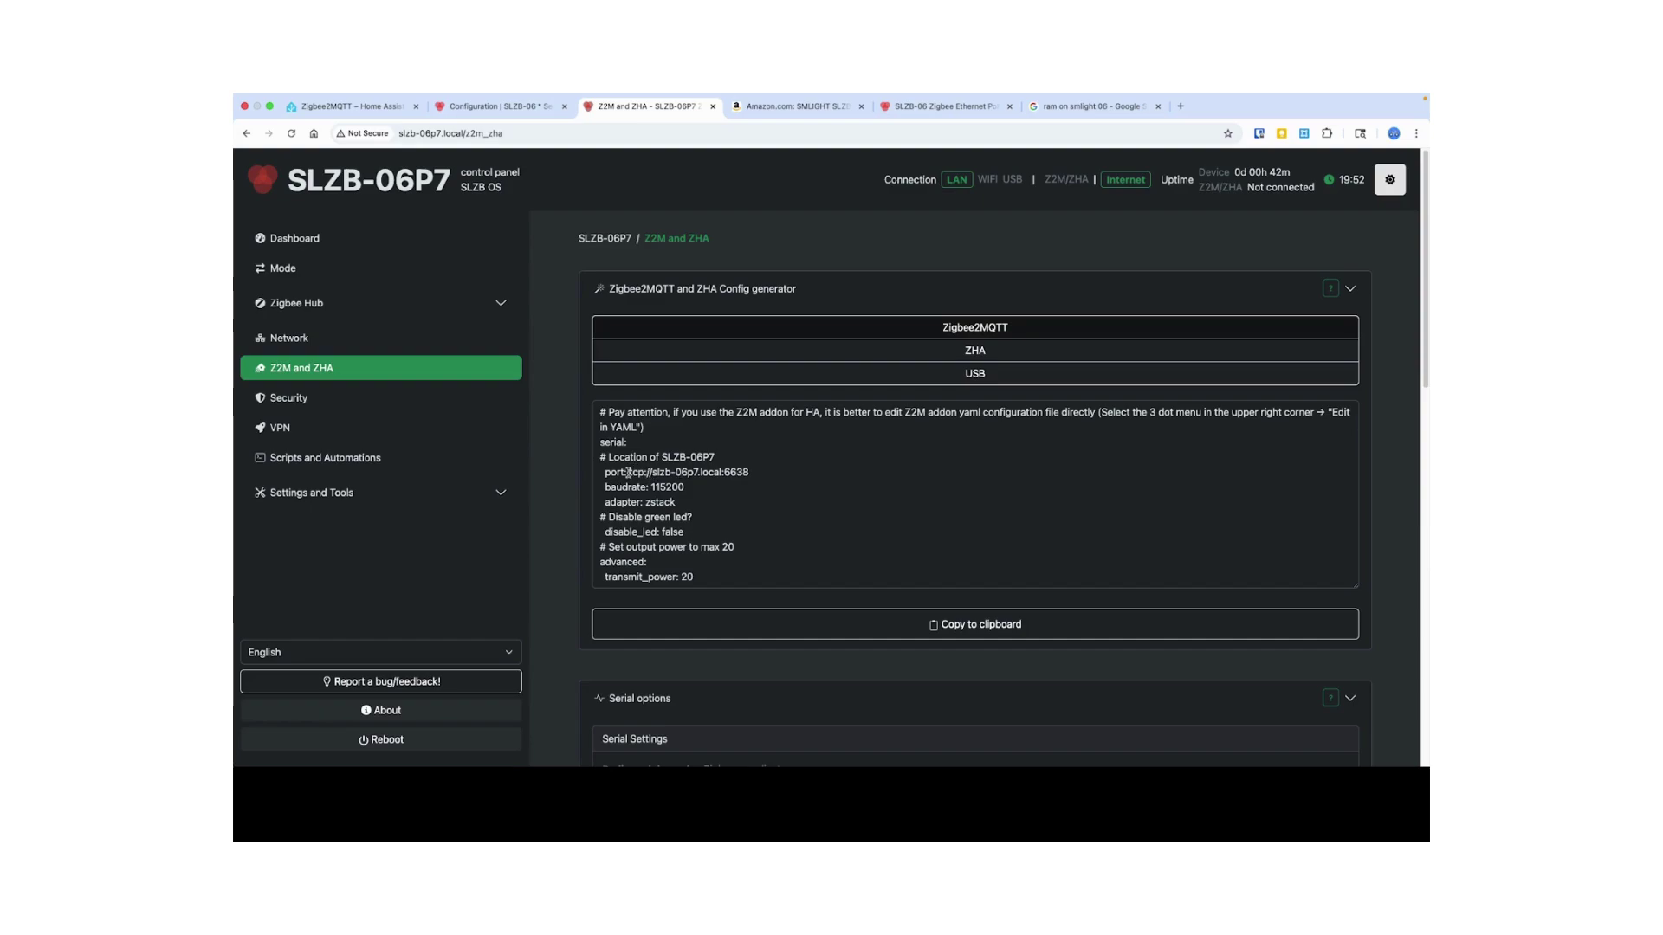
drag(628, 472, 748, 473)
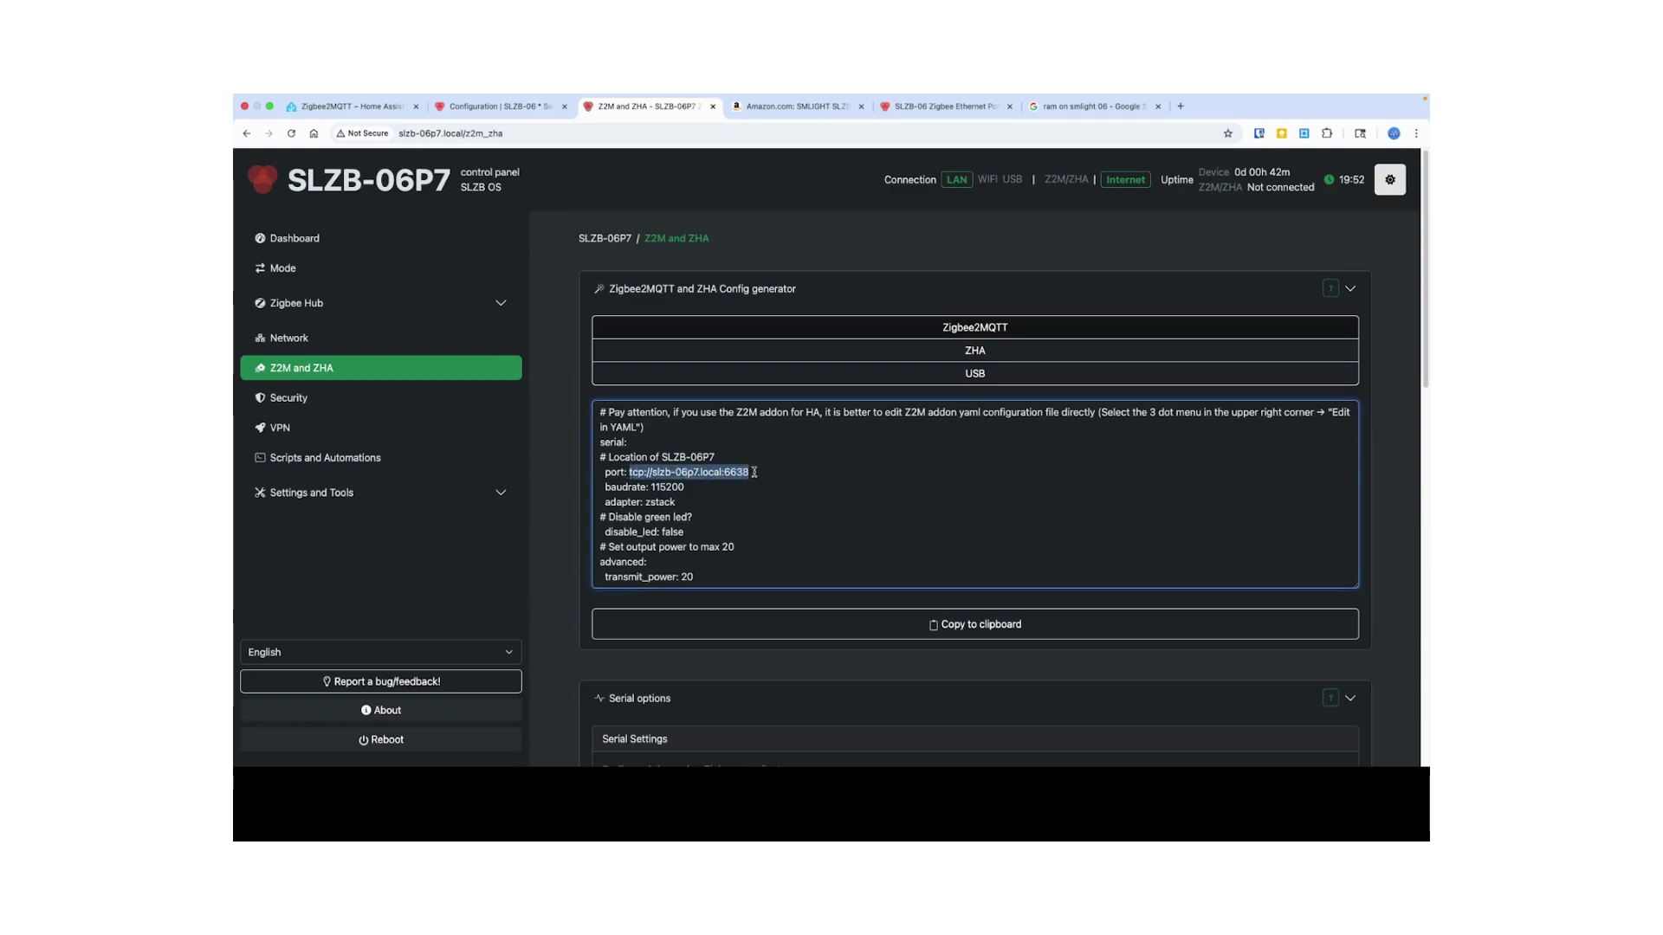
right_click(733, 469)
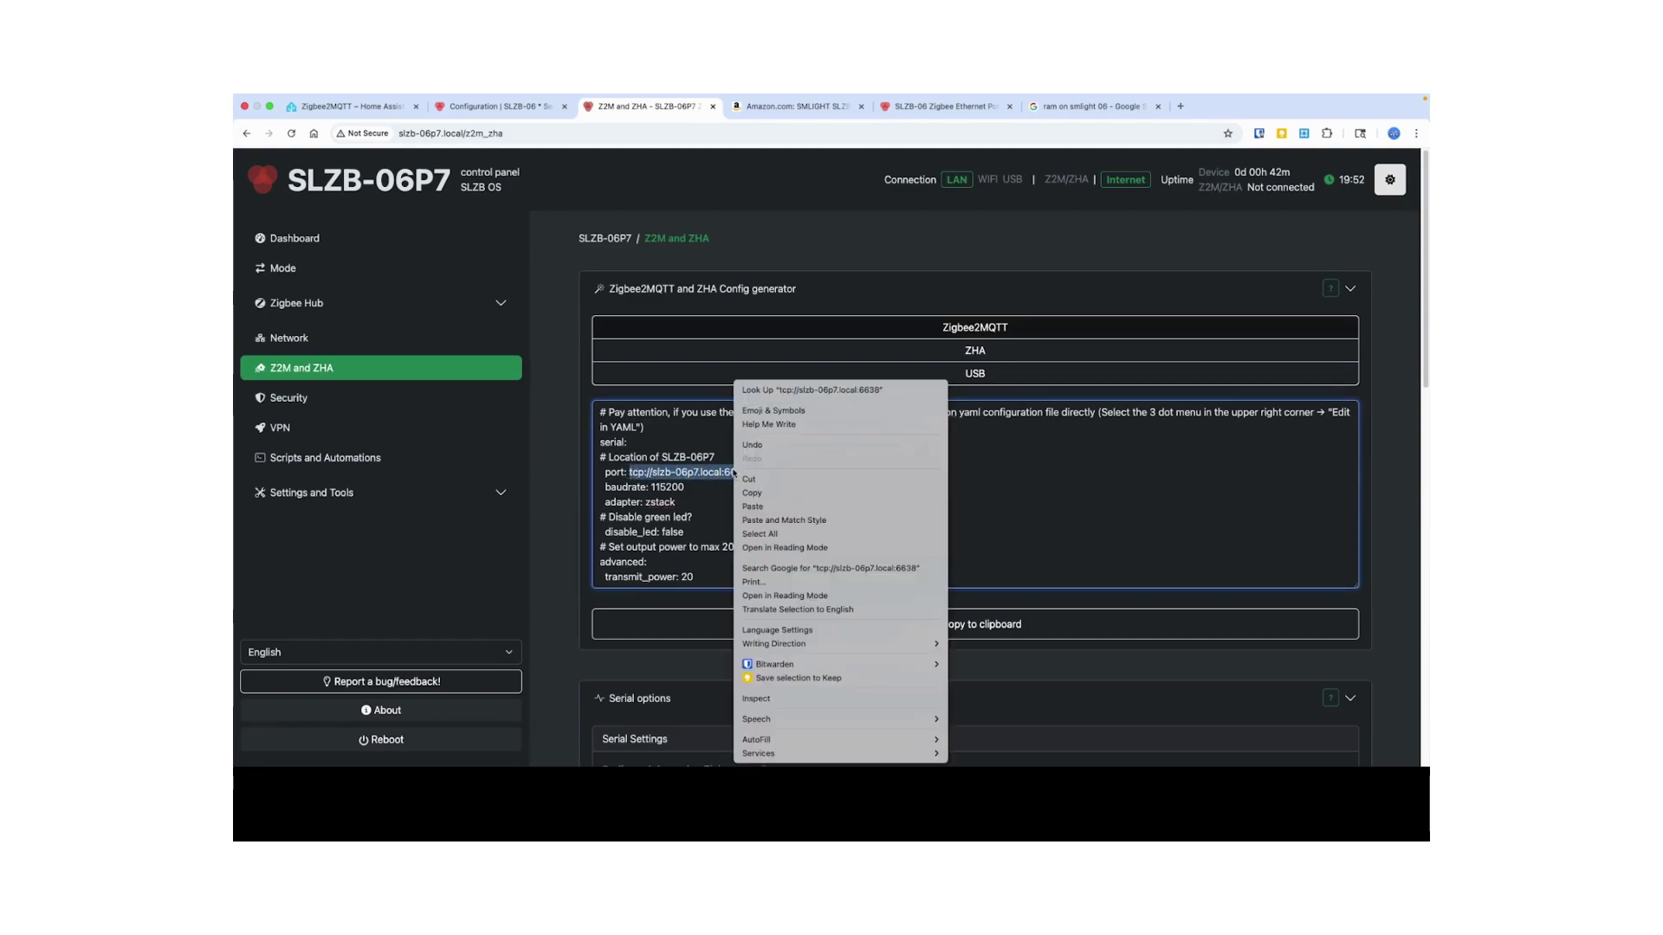
click(753, 494)
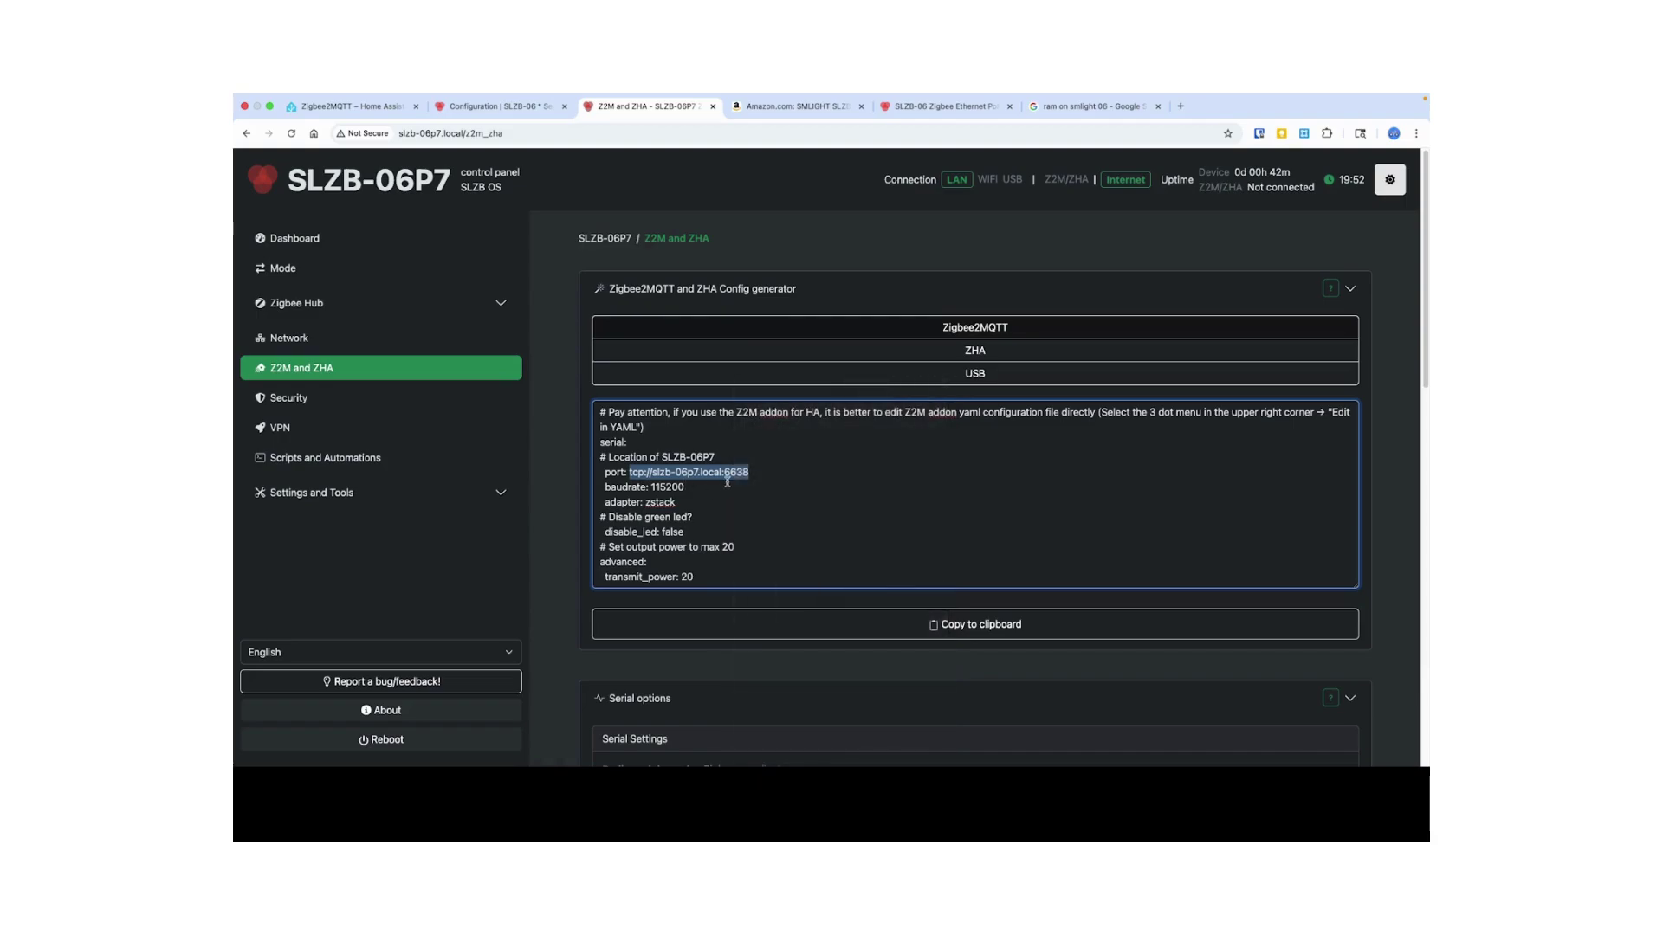
Check the current Zigbee2MQTT serial port value /dev/ttyUSB0 in its Serial settings
click(337, 122)
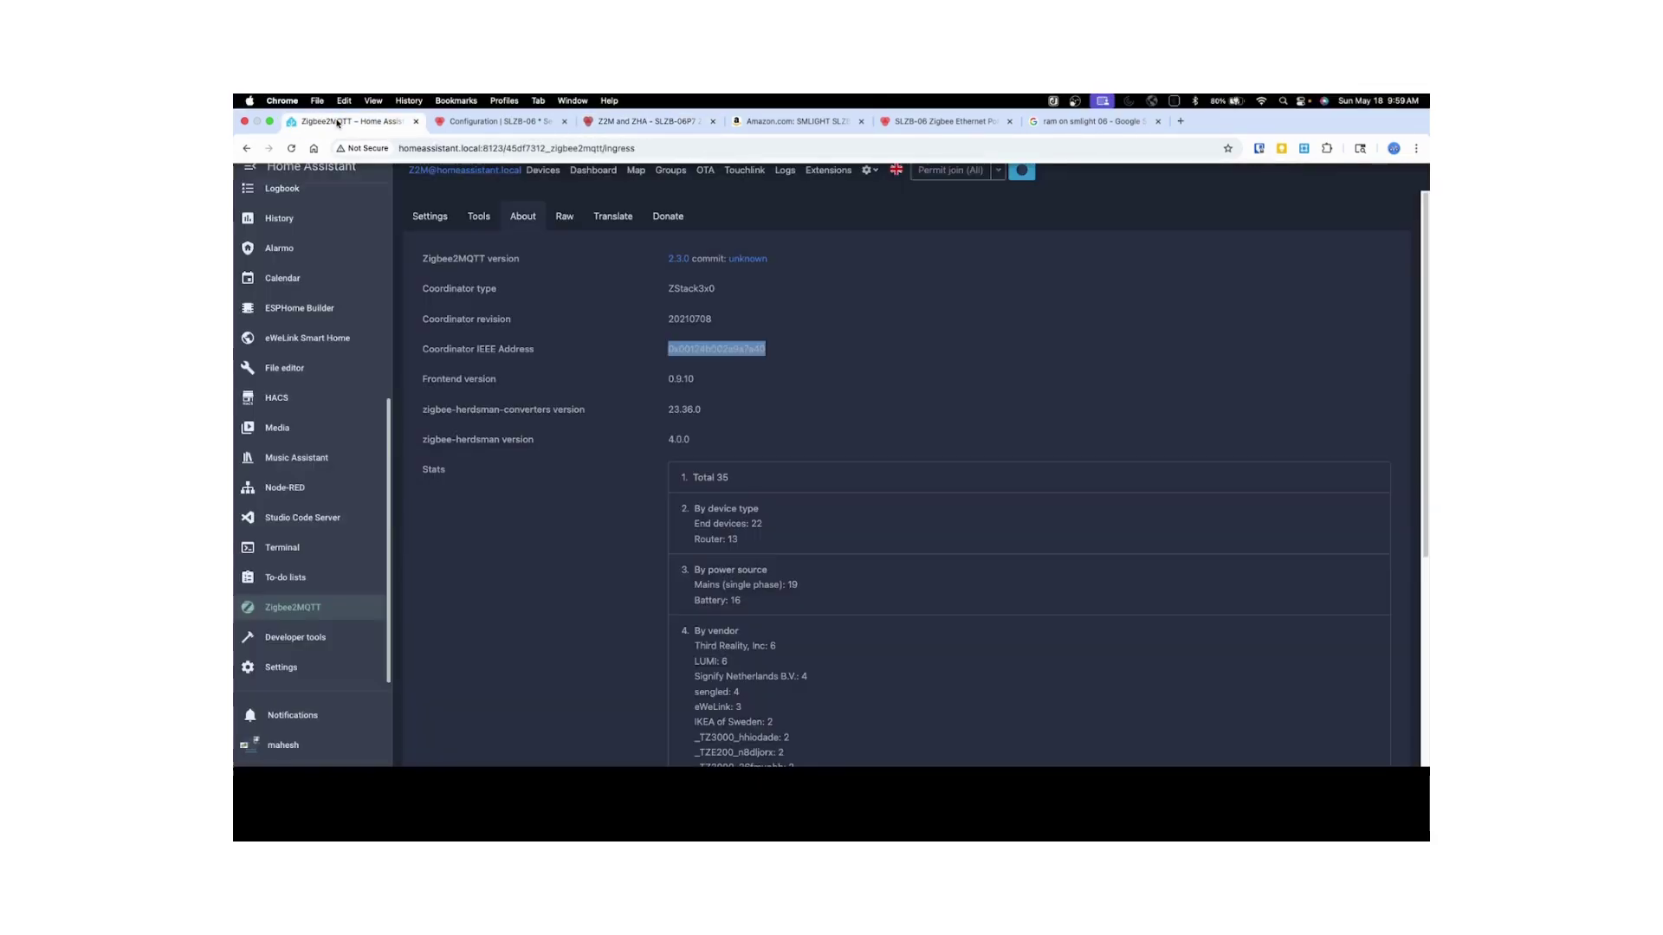
click(779, 370)
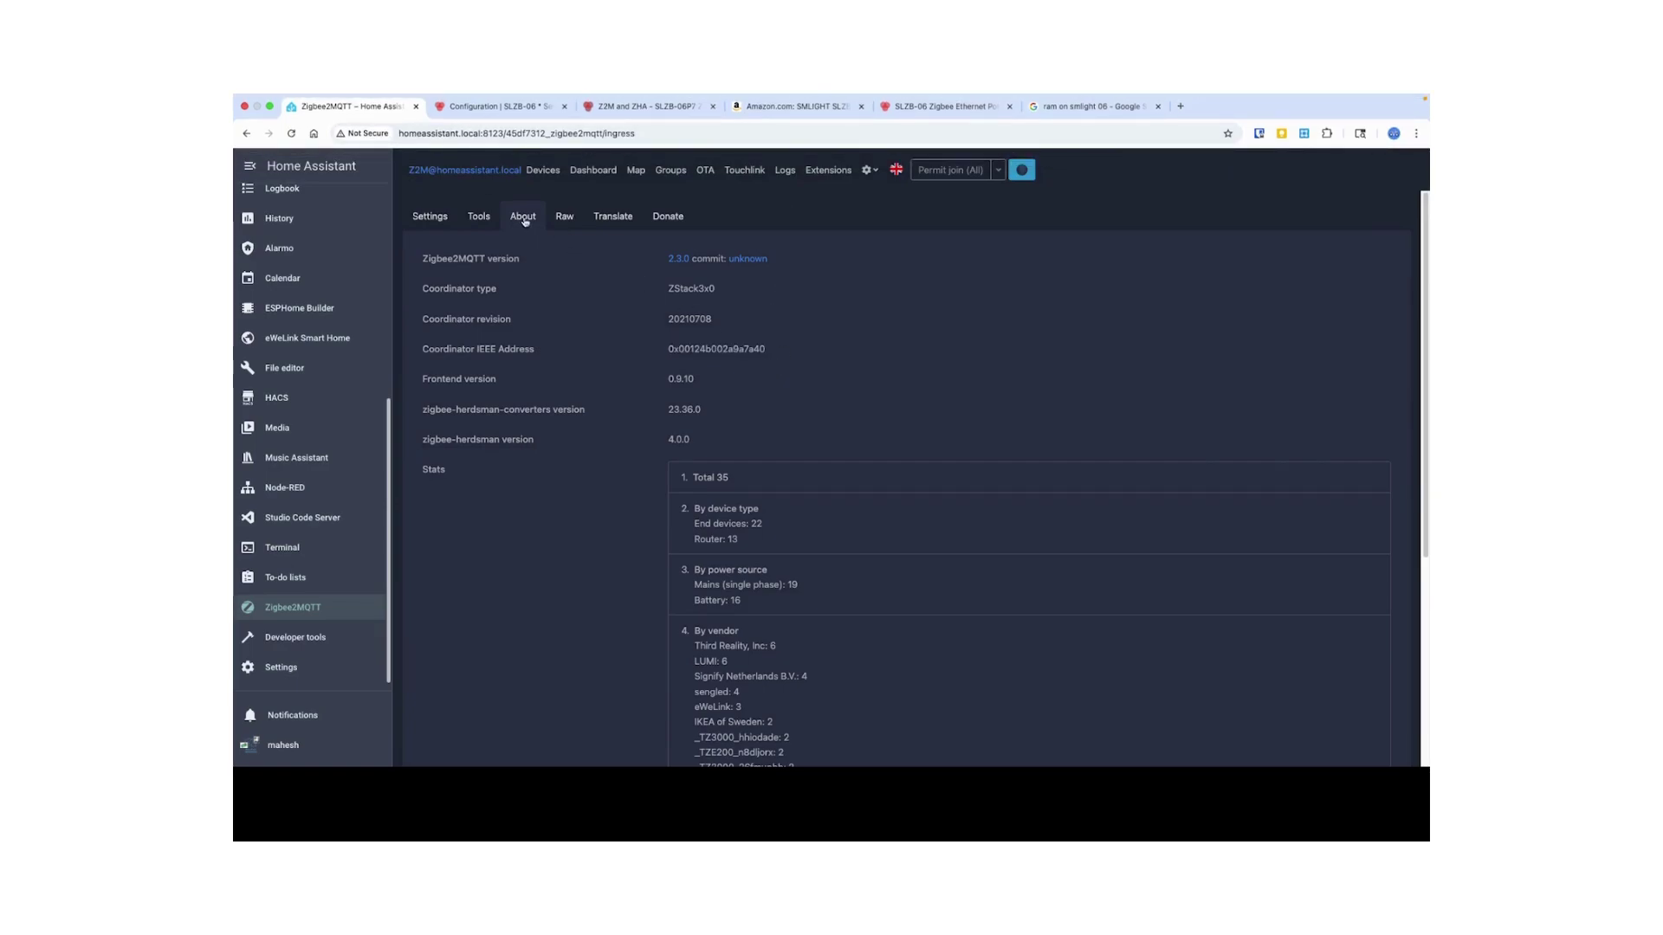
click(432, 219)
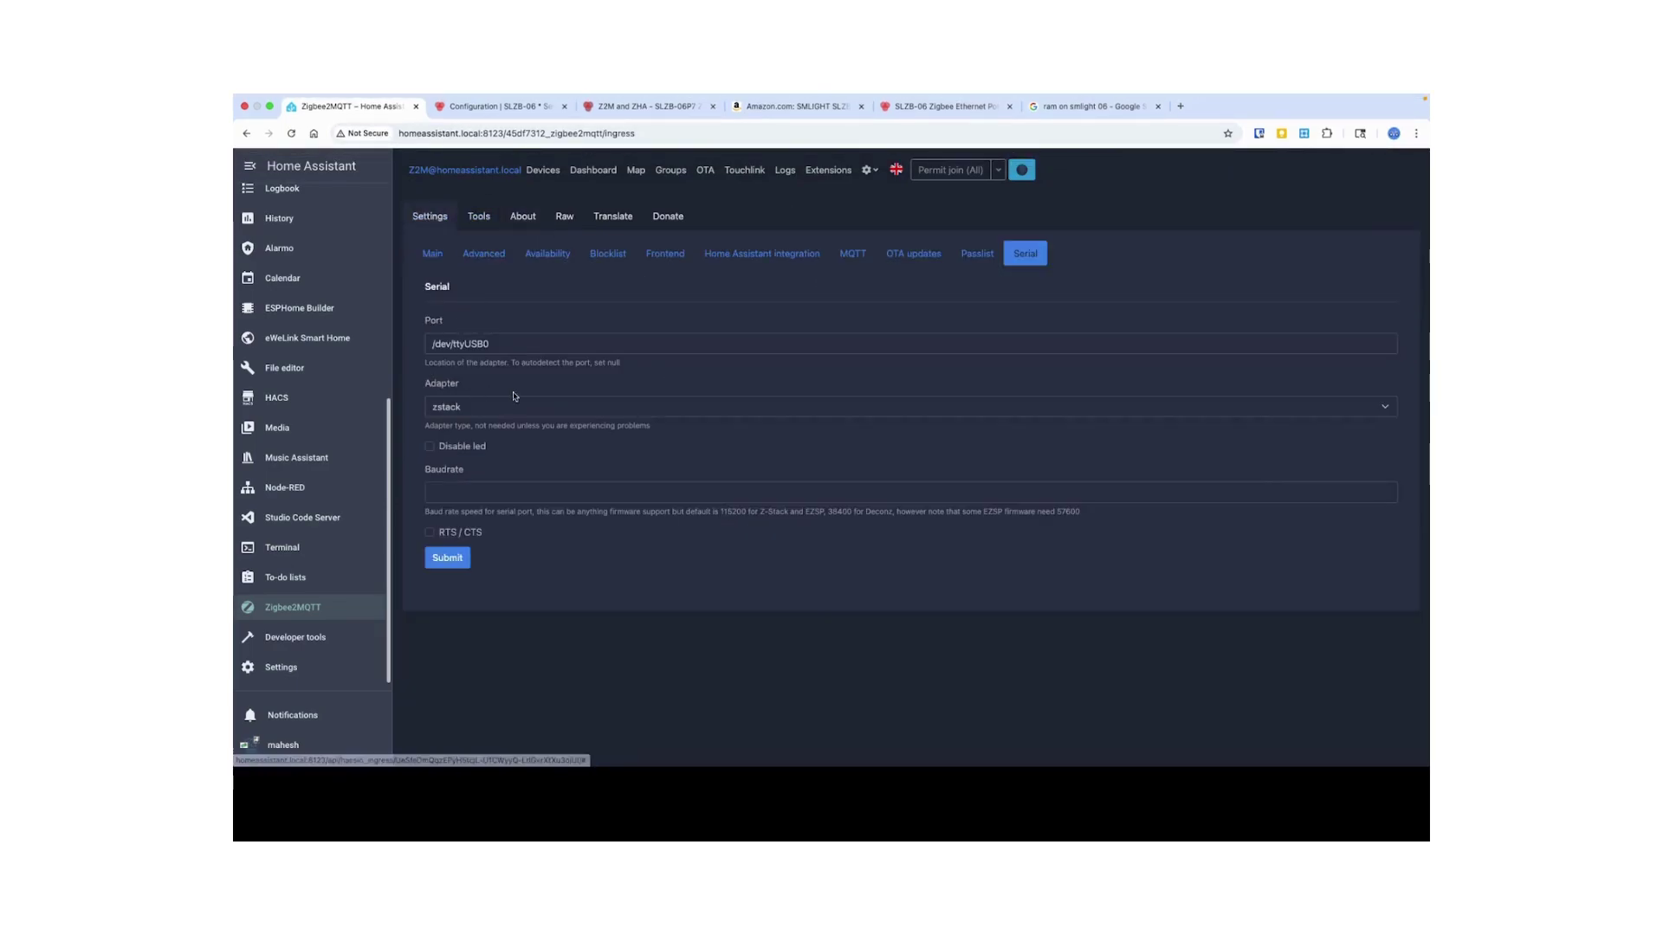
drag(539, 346, 420, 348)
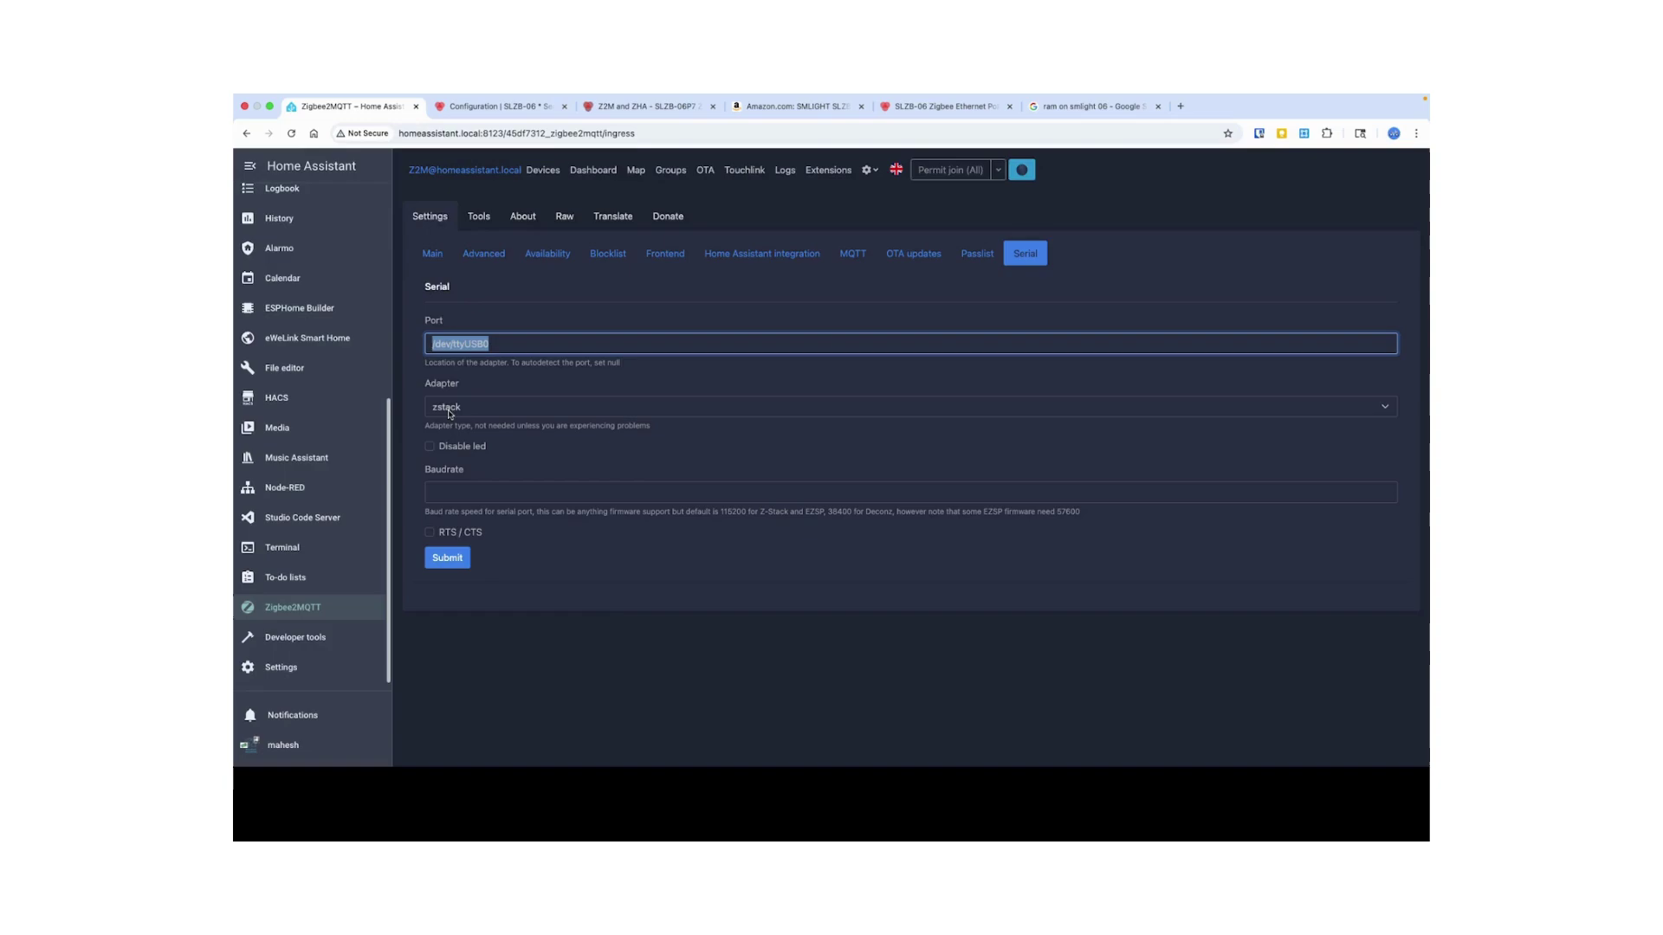
key(super+3)
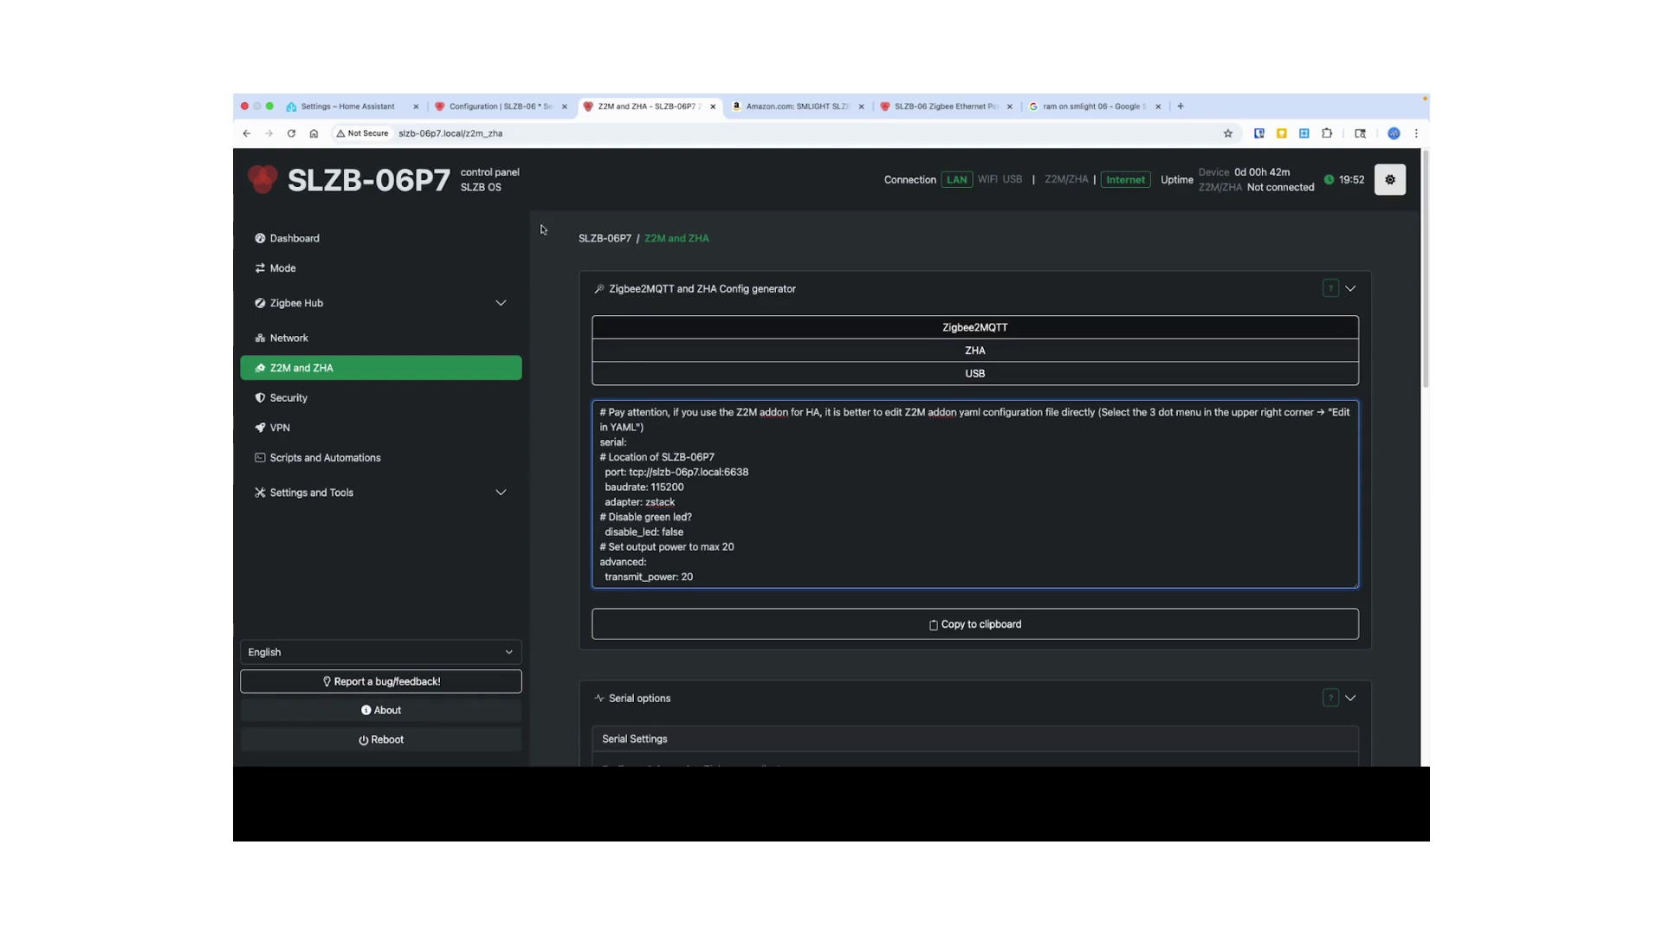
Open the Zigbee2MQTT add-on's configuration options from the Home Assistant add-ons list
click(346, 105)
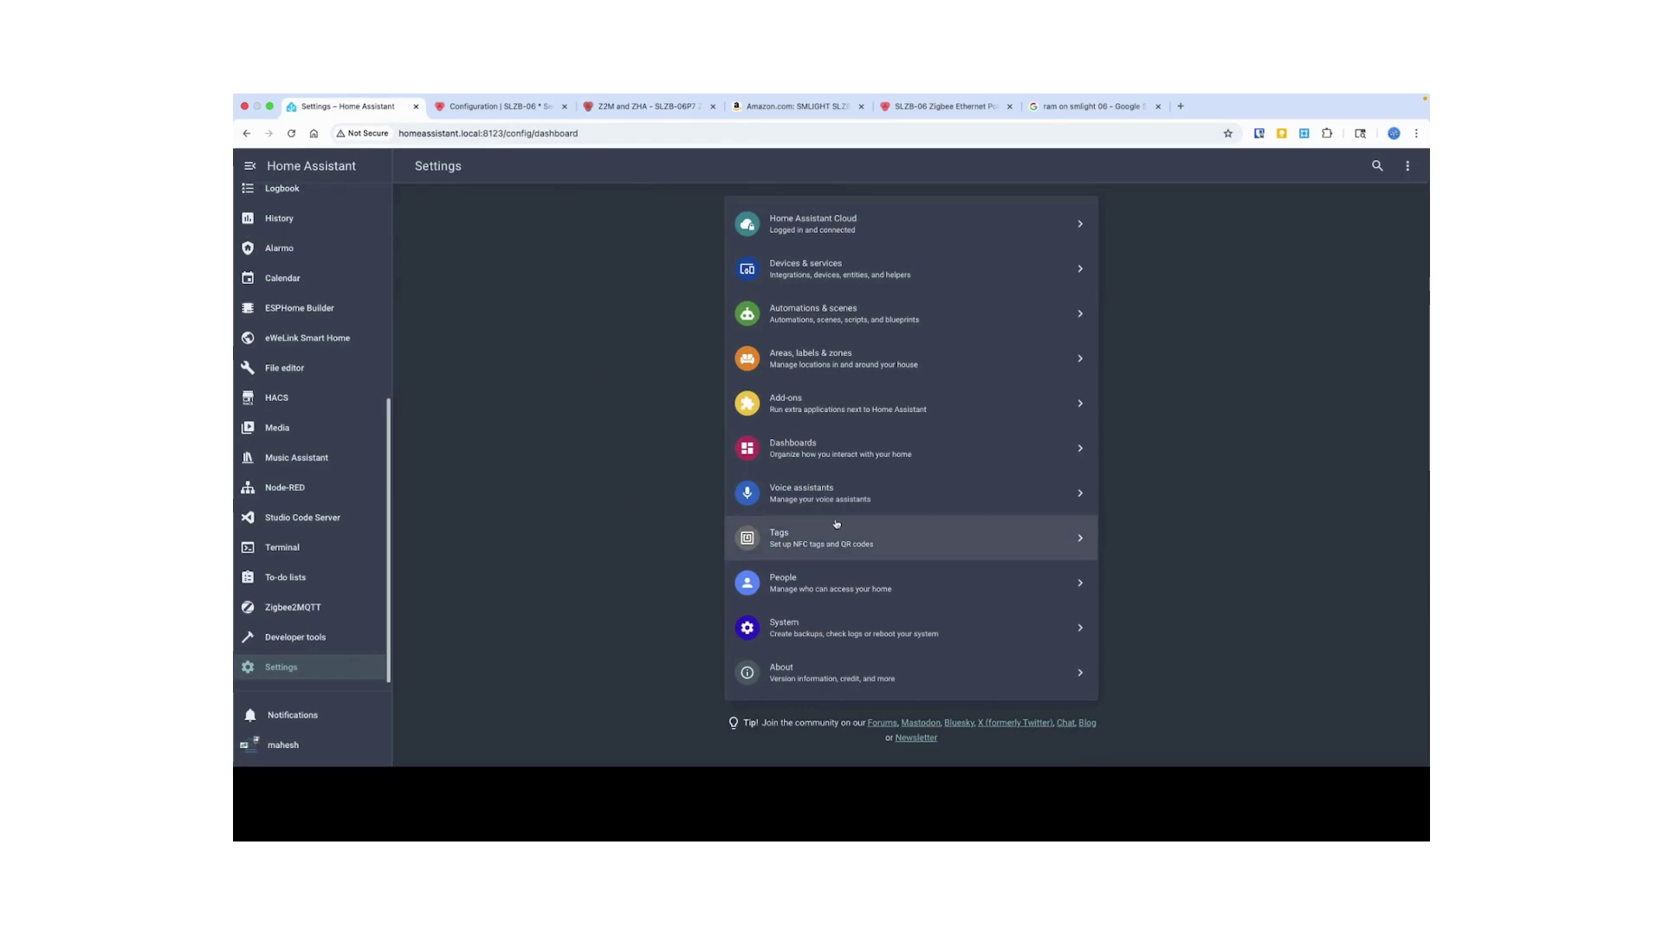
click(836, 413)
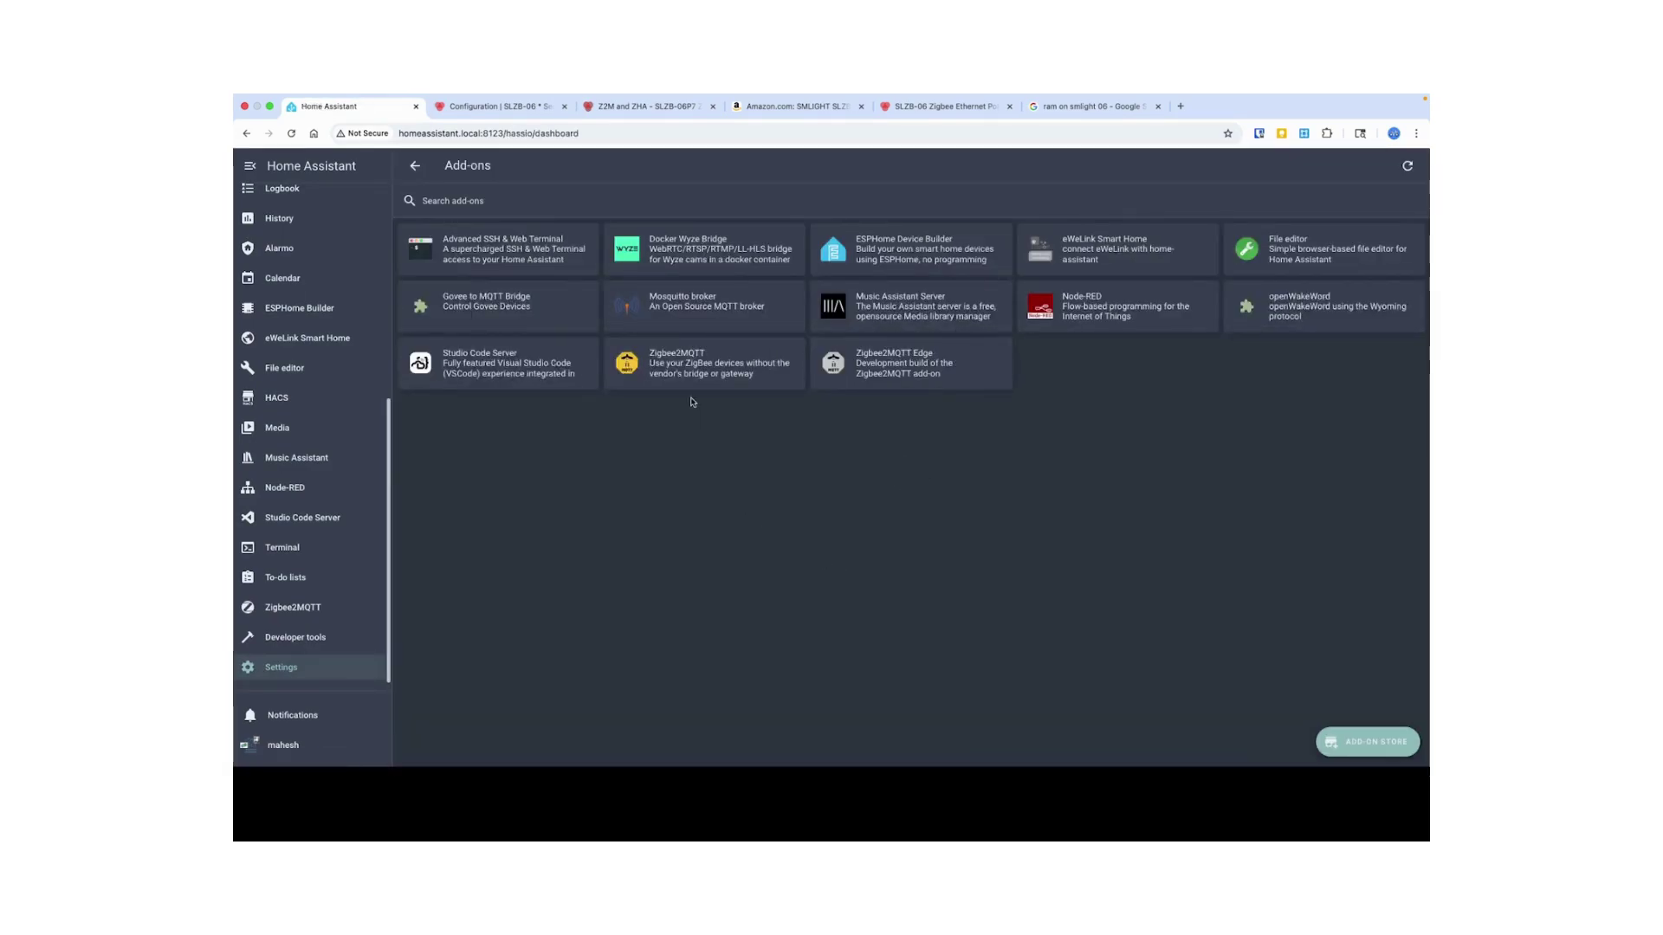
click(694, 384)
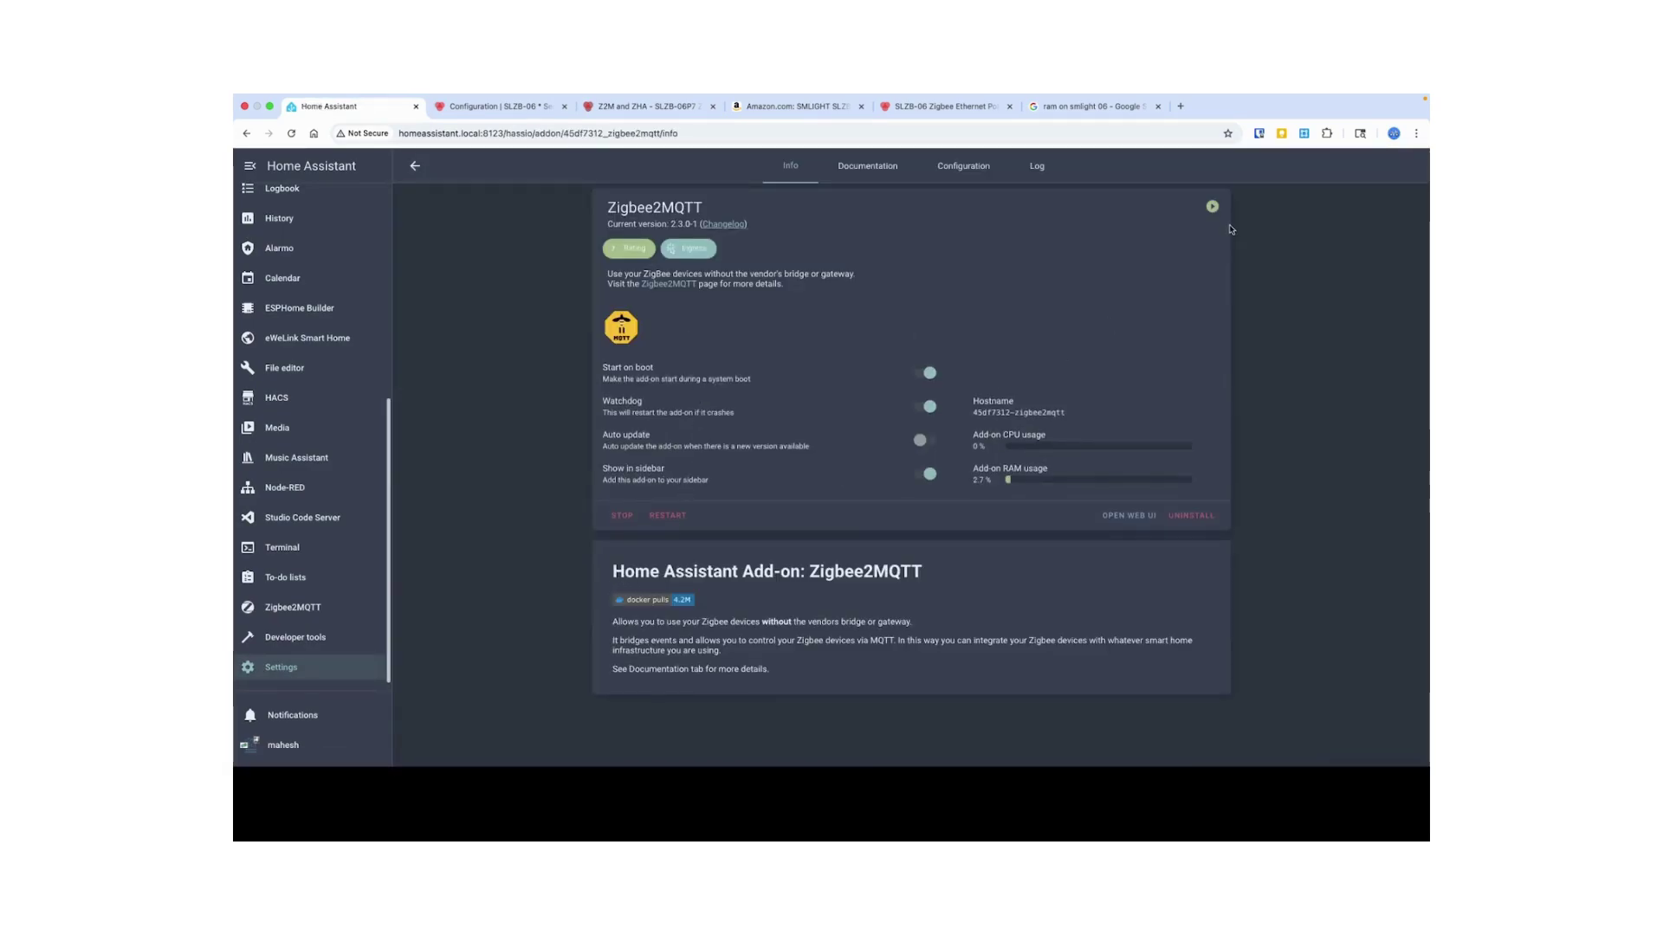
click(982, 179)
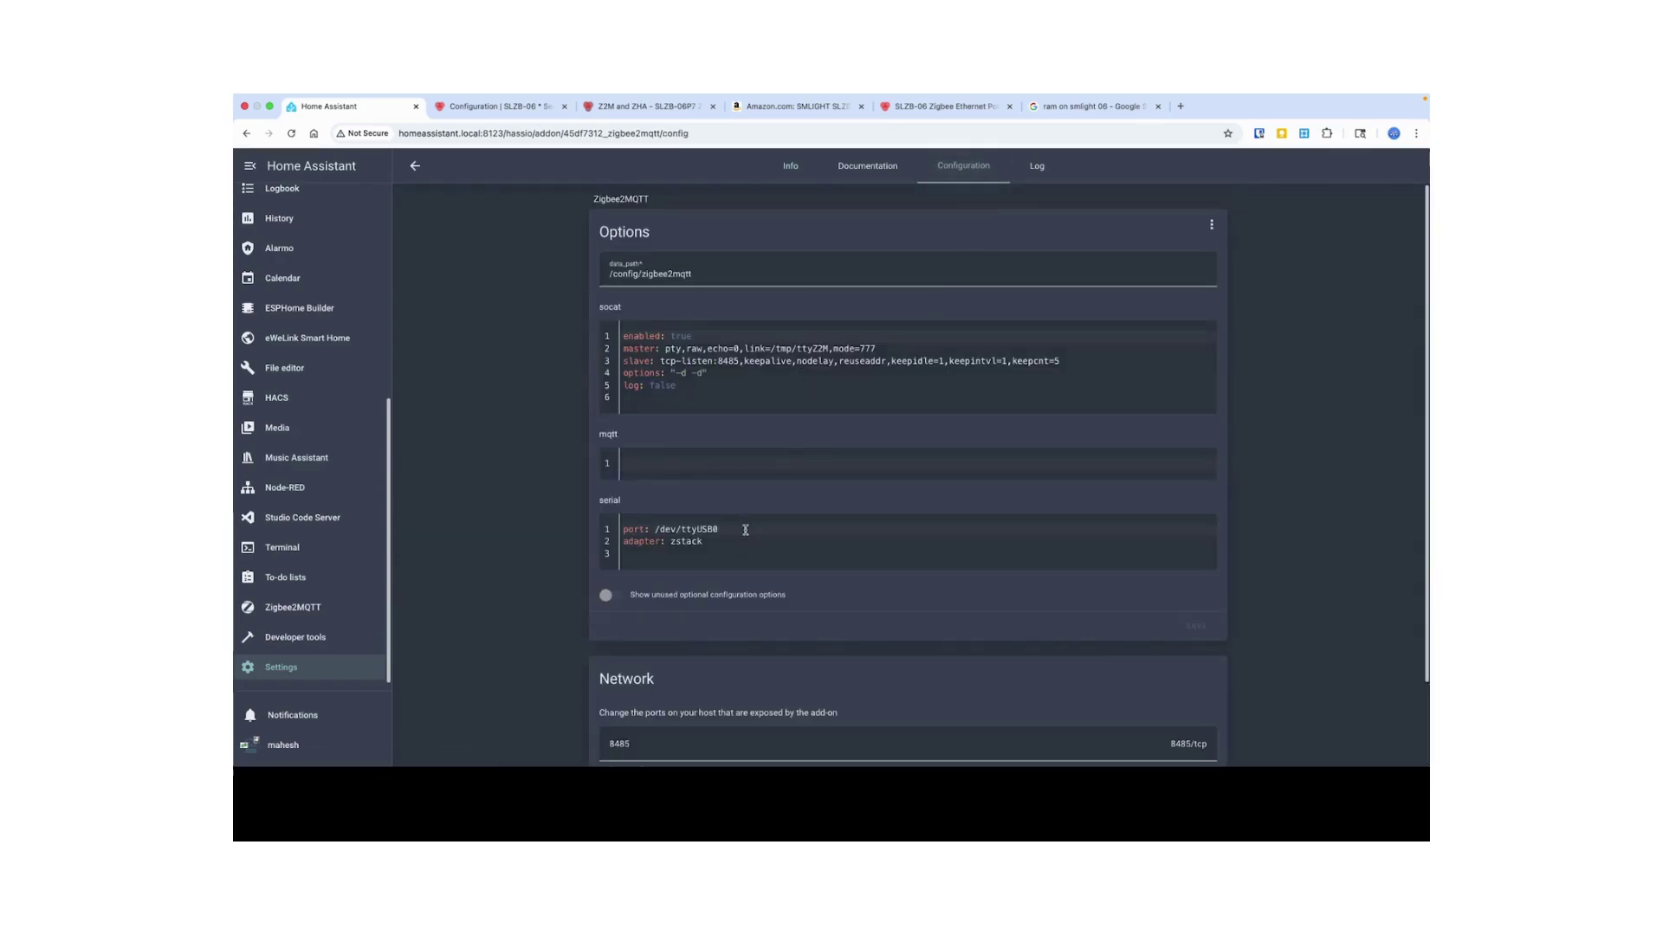
Replace serial port /dev/ttyUSB0 with tcp://slzb-06p7.local:6638, keeping adapter: zstack on its own line
drag(745, 530, 653, 529)
key(BackSpace)
right_click(655, 530)
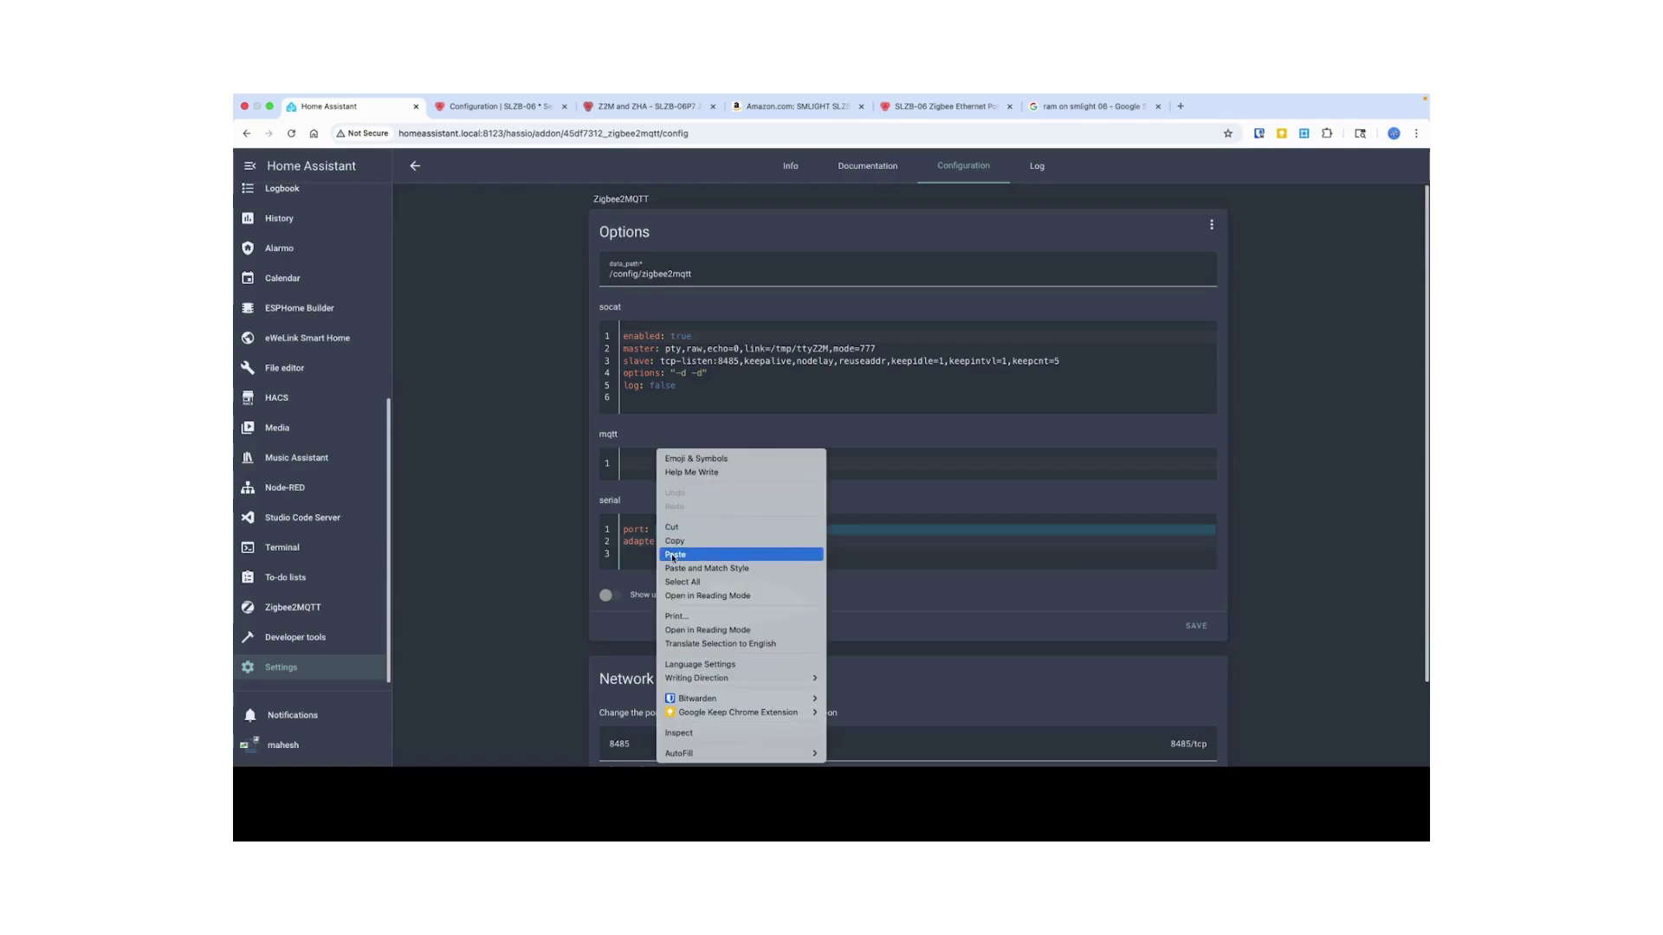
click(673, 558)
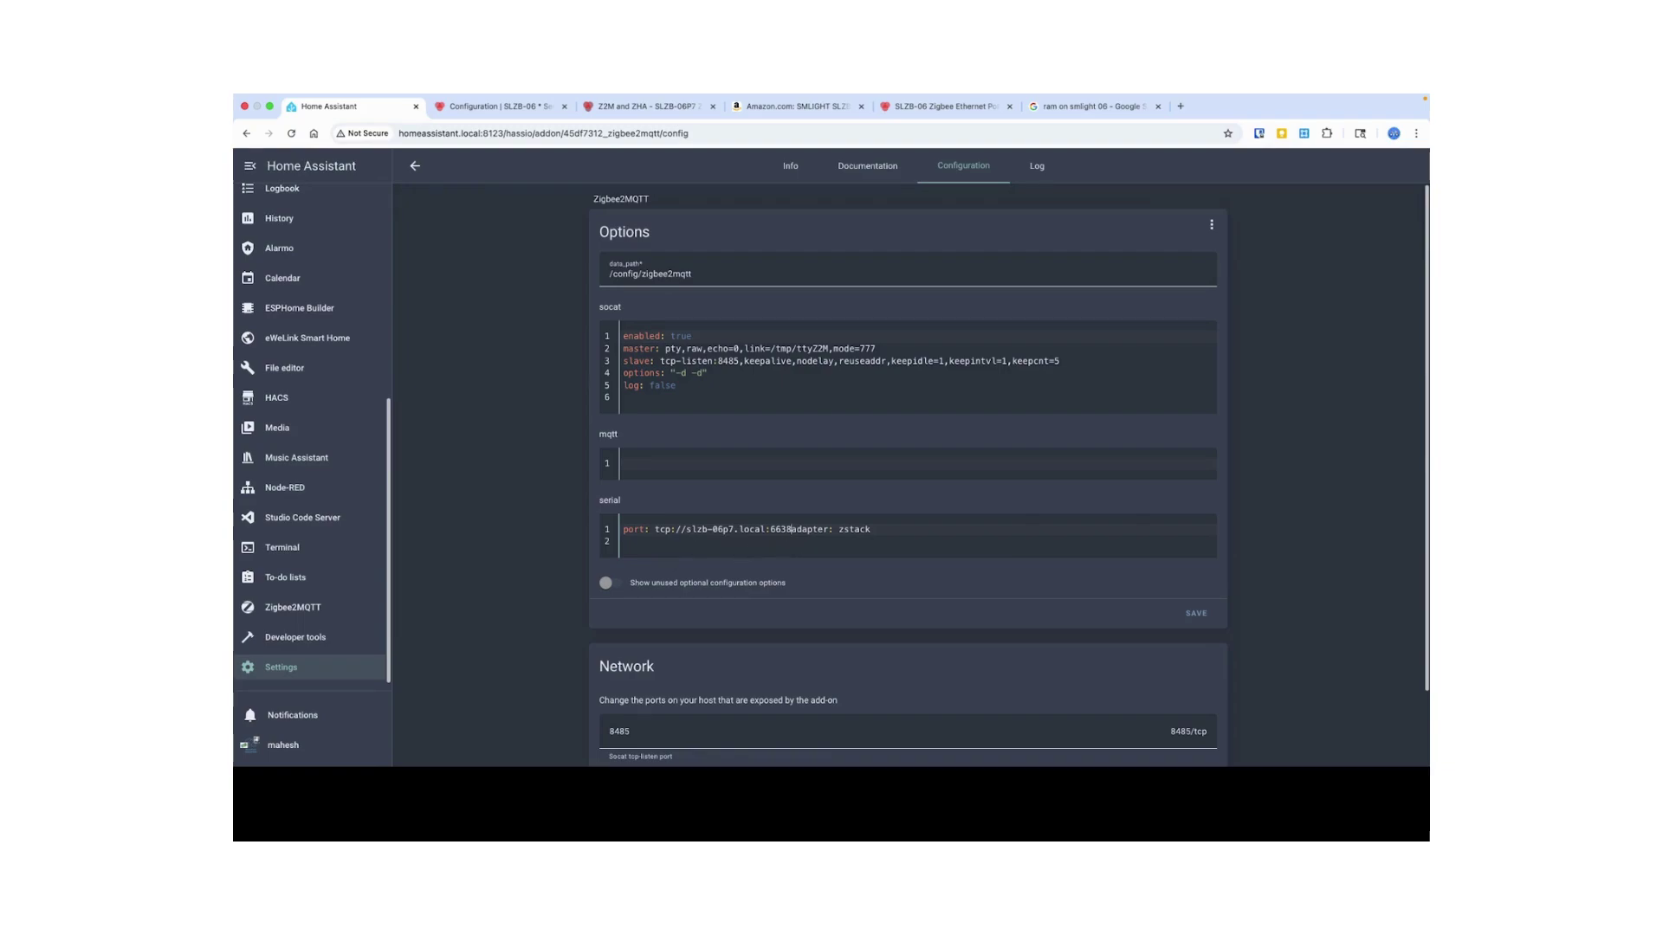
key(Return)
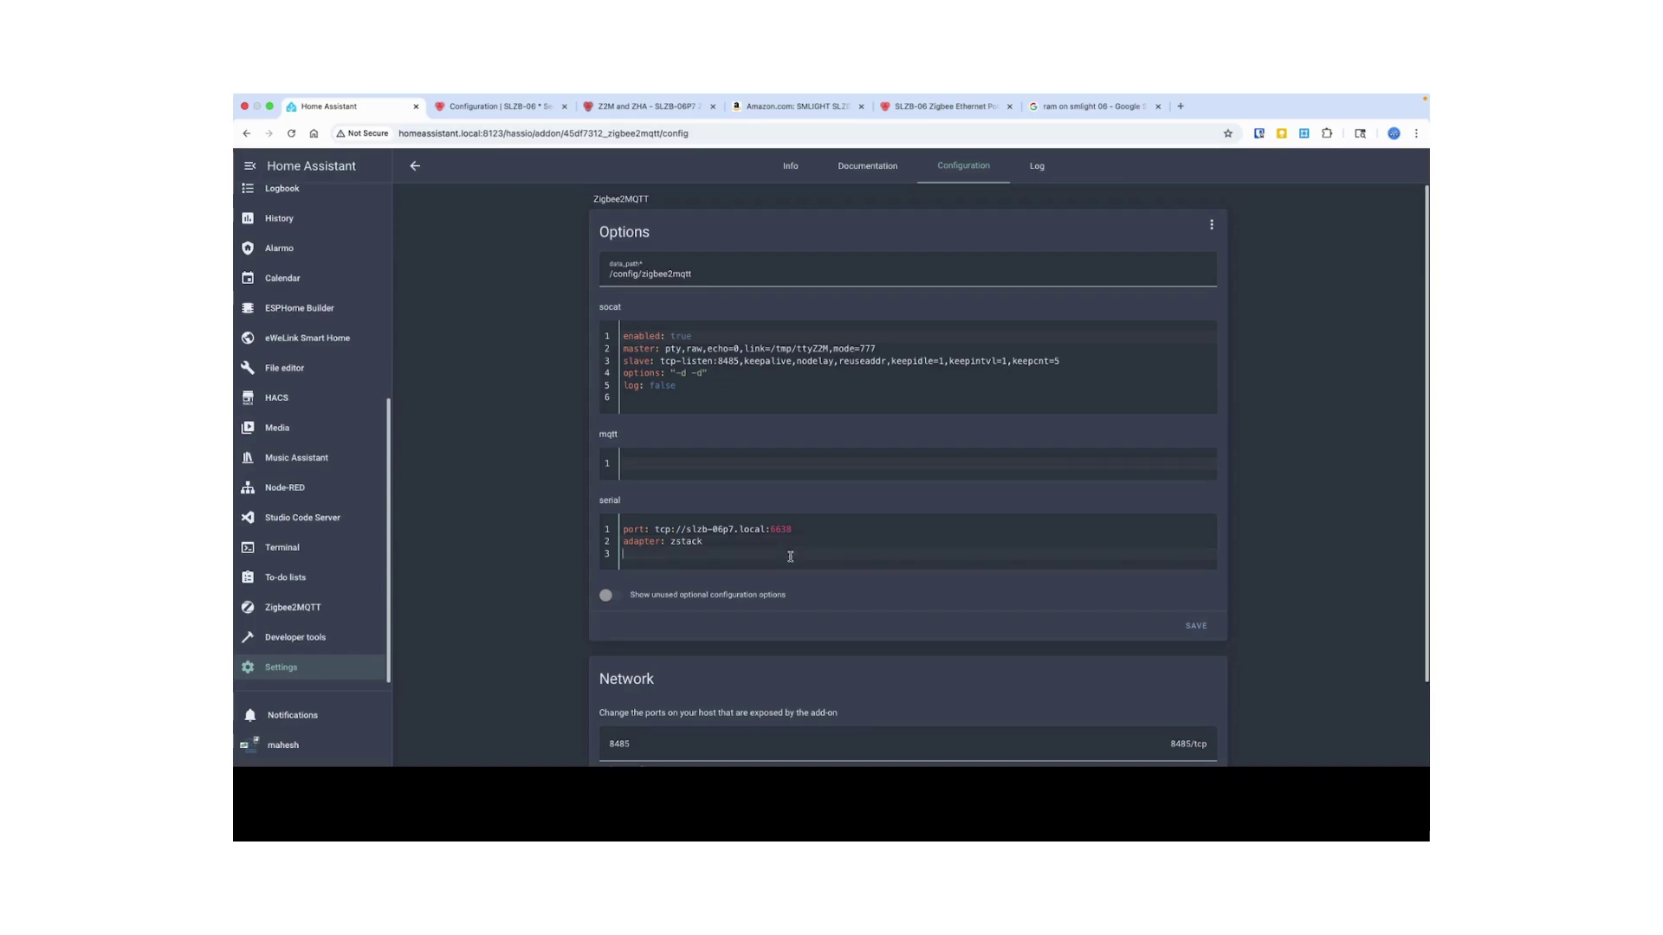
click(715, 556)
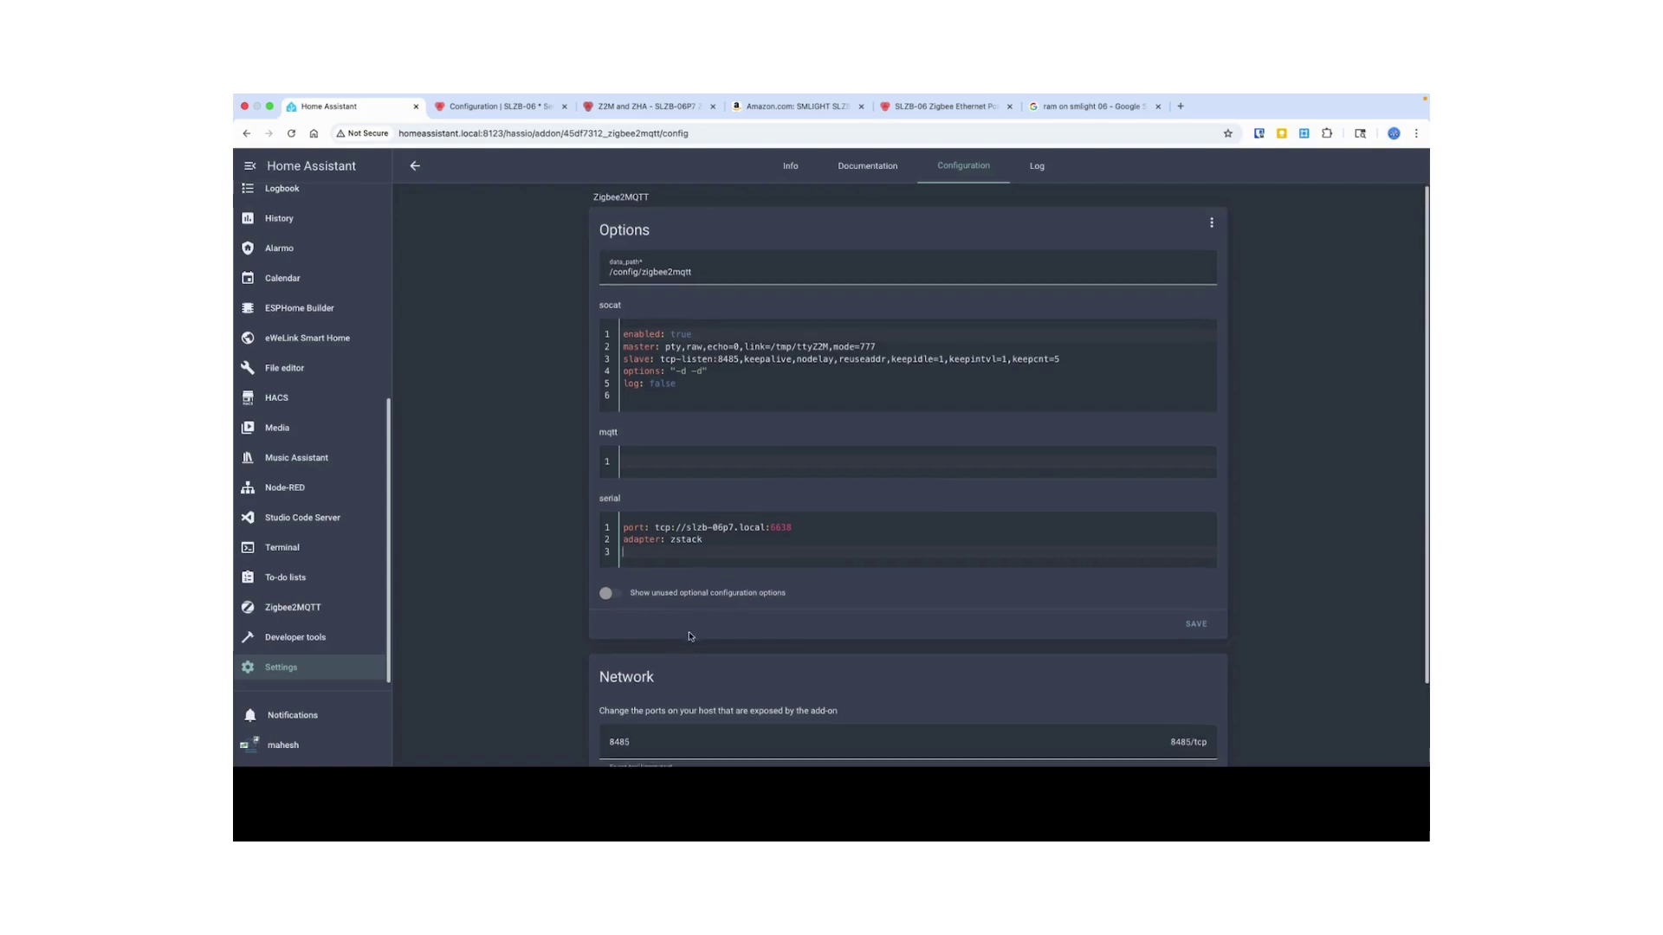
scroll(686, 636, down, 2)
scroll(701, 537, up, 2)
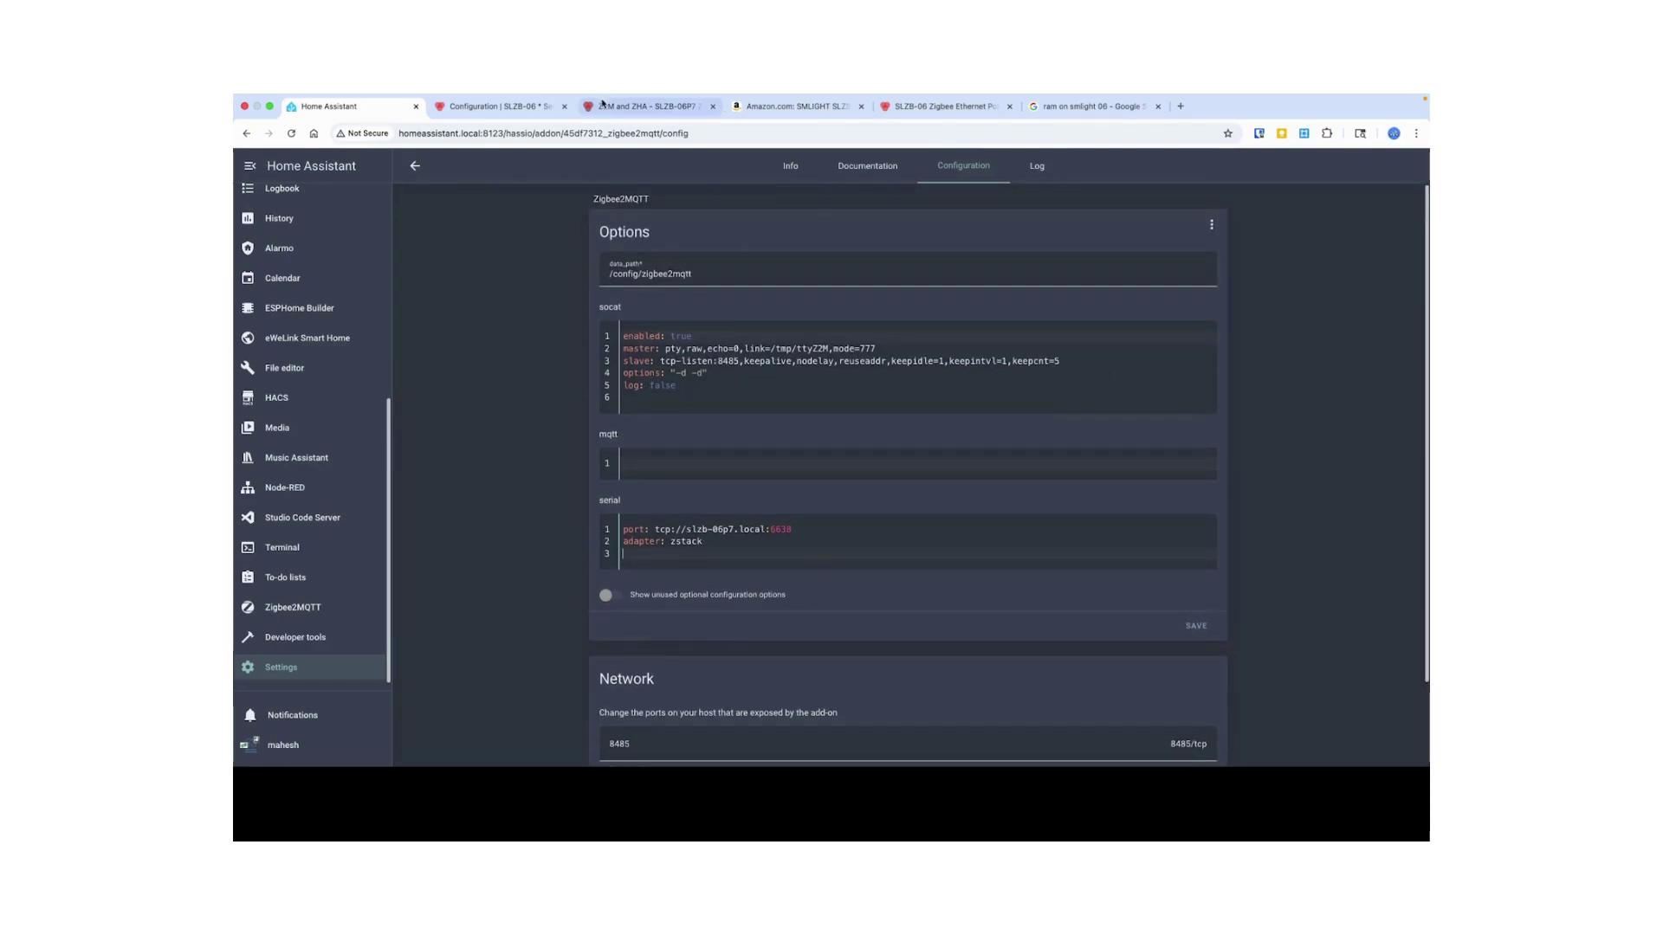
Compare the edited serial settings against the SLZB-06P7 config generator output
click(645, 106)
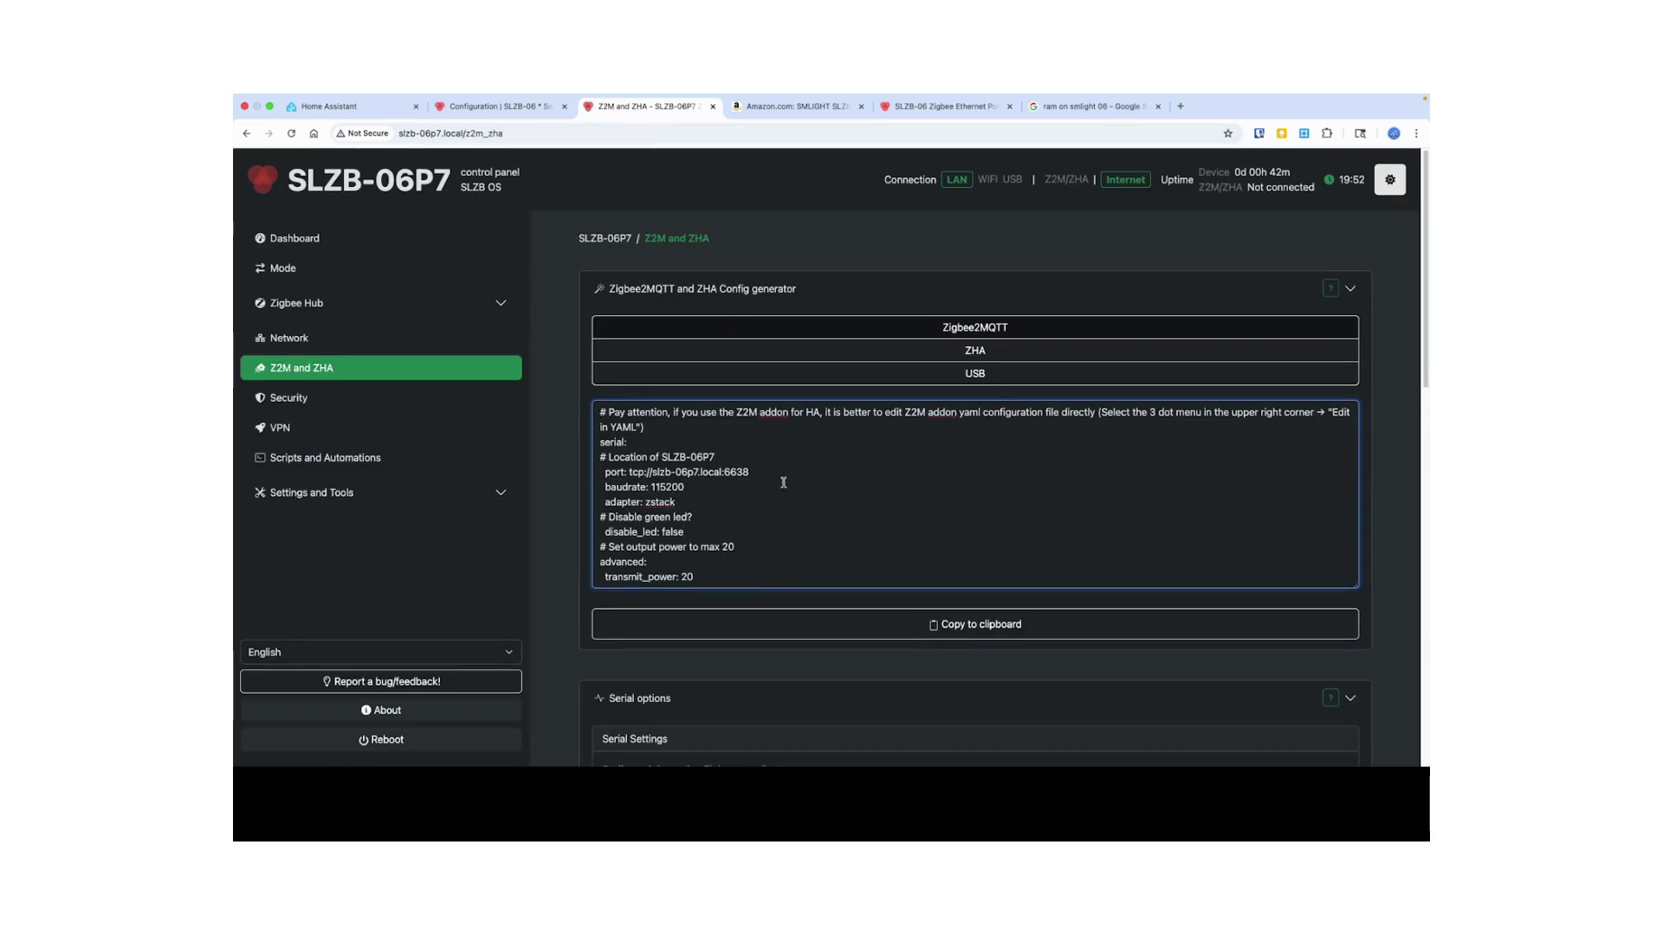
click(695, 528)
click(346, 105)
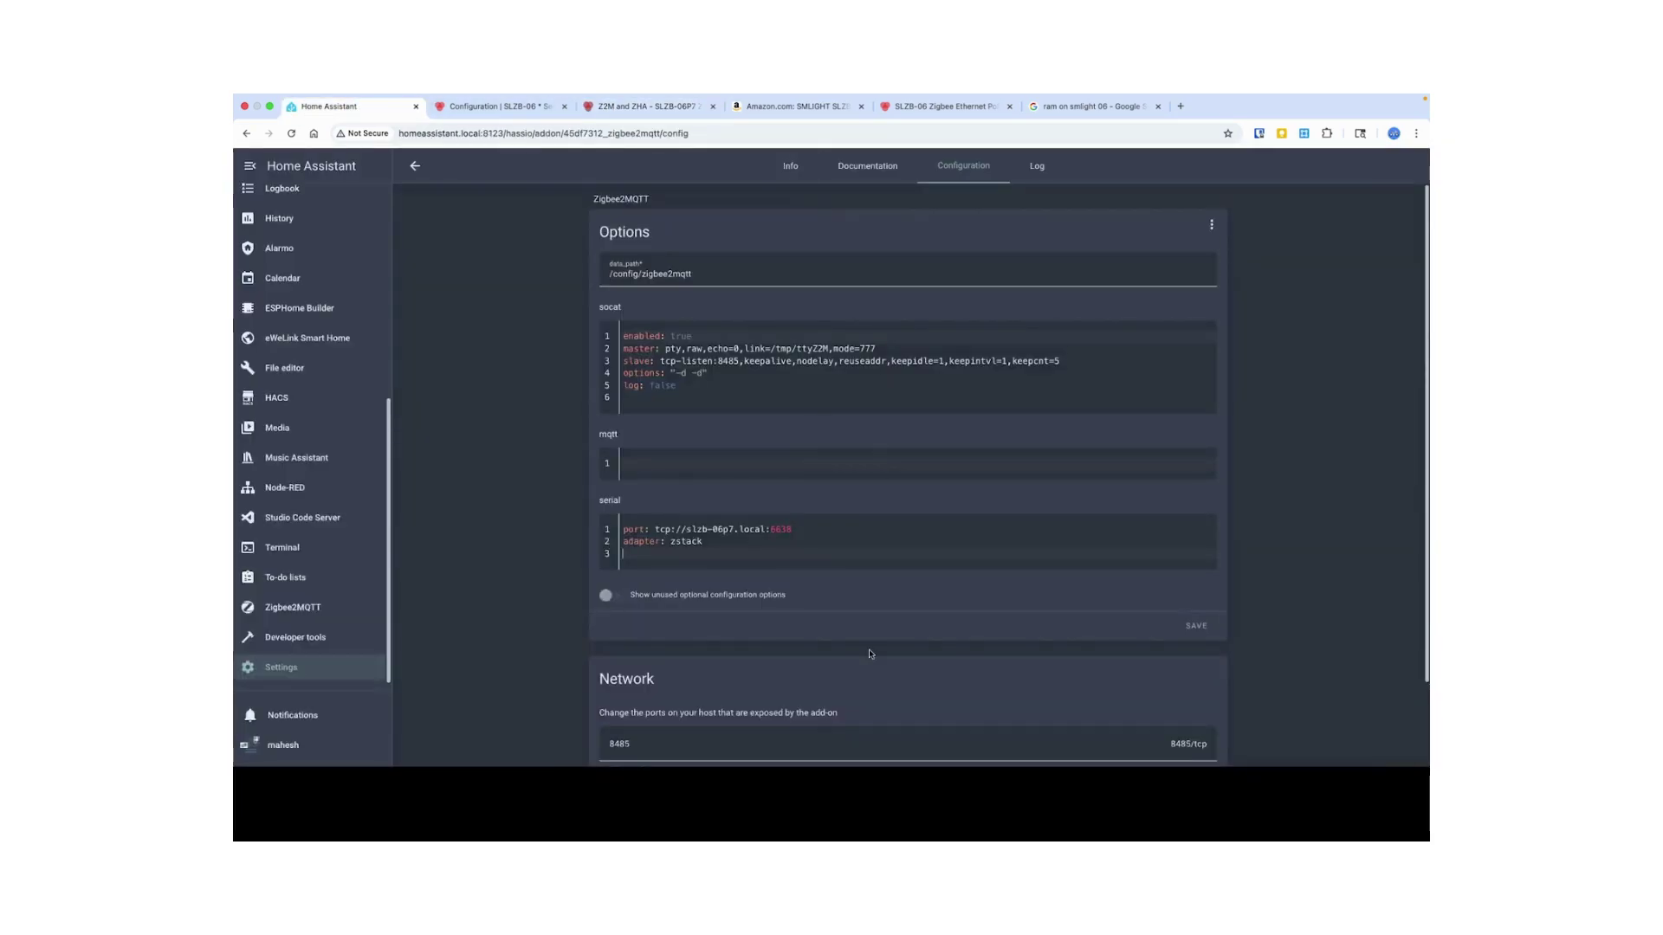
scroll(870, 654, down, 2)
scroll(820, 657, up, 2)
scroll(820, 657, down, 2)
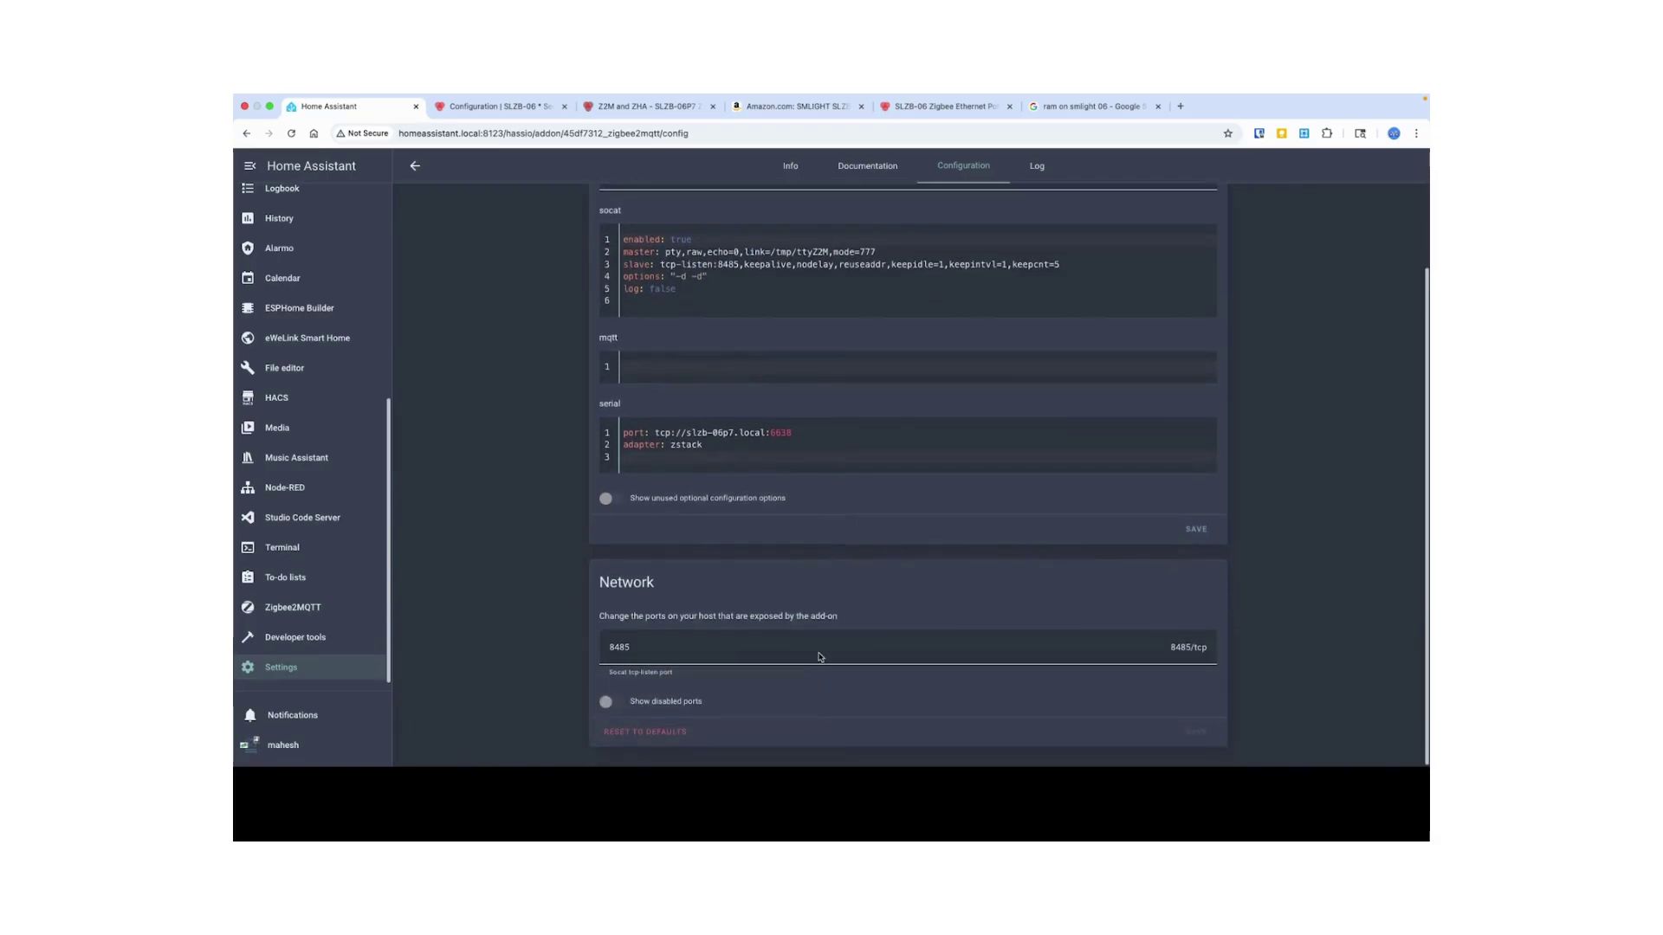
Save the new Zigbee2MQTT serial configuration and restart the add-on to apply it
click(1196, 531)
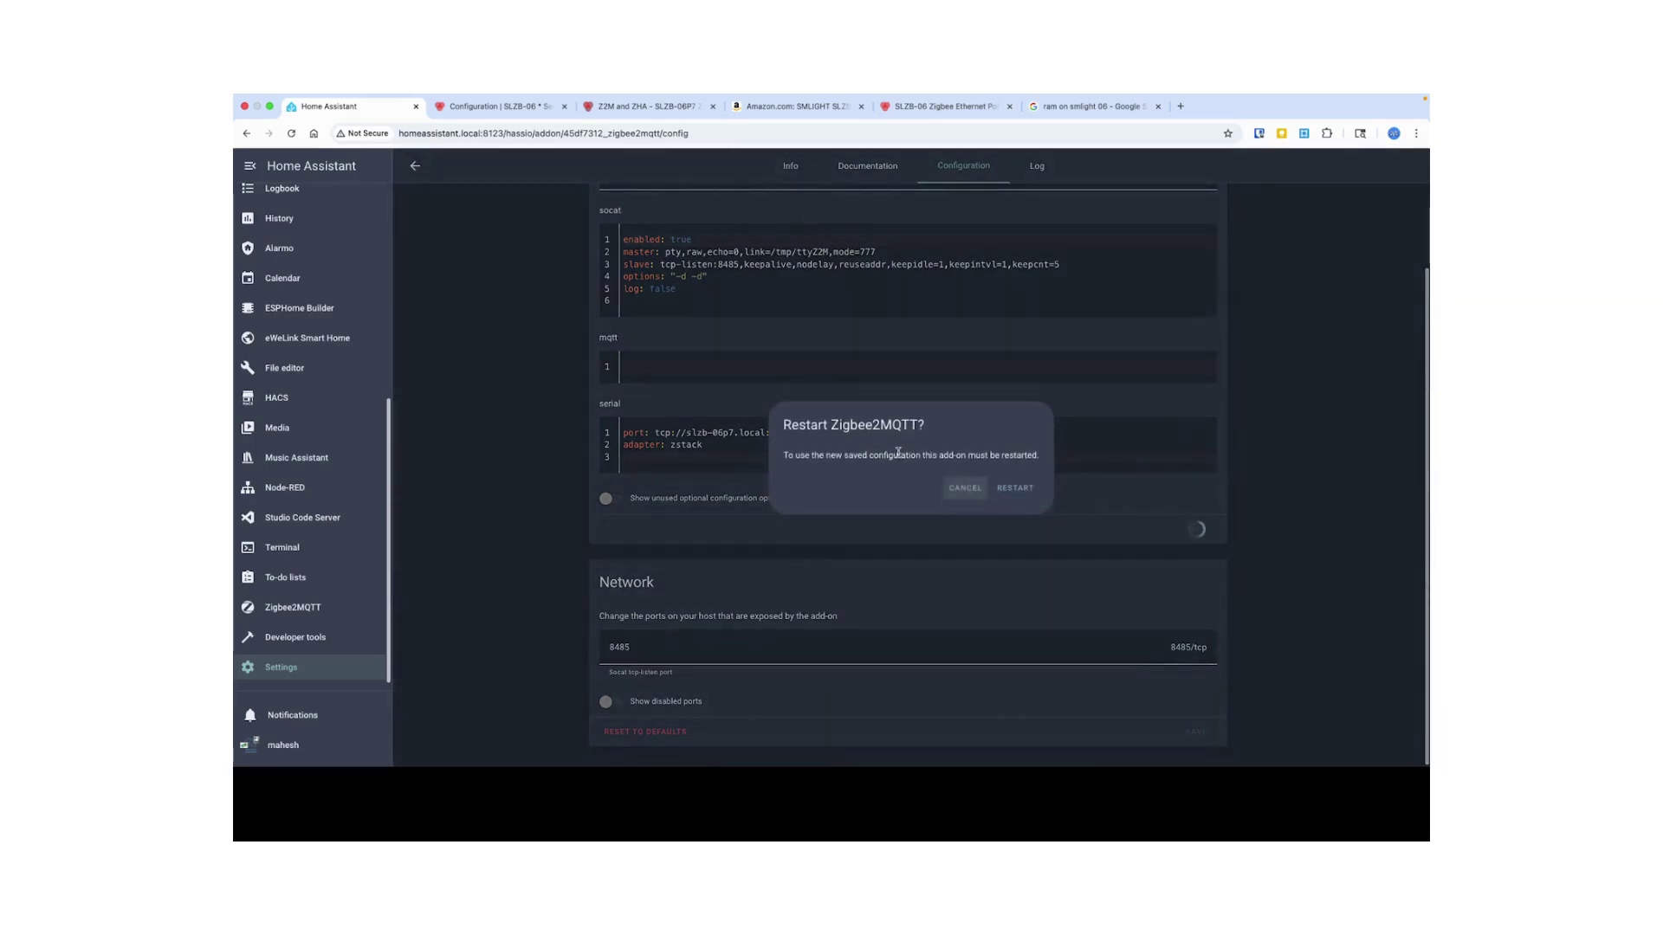
click(1024, 490)
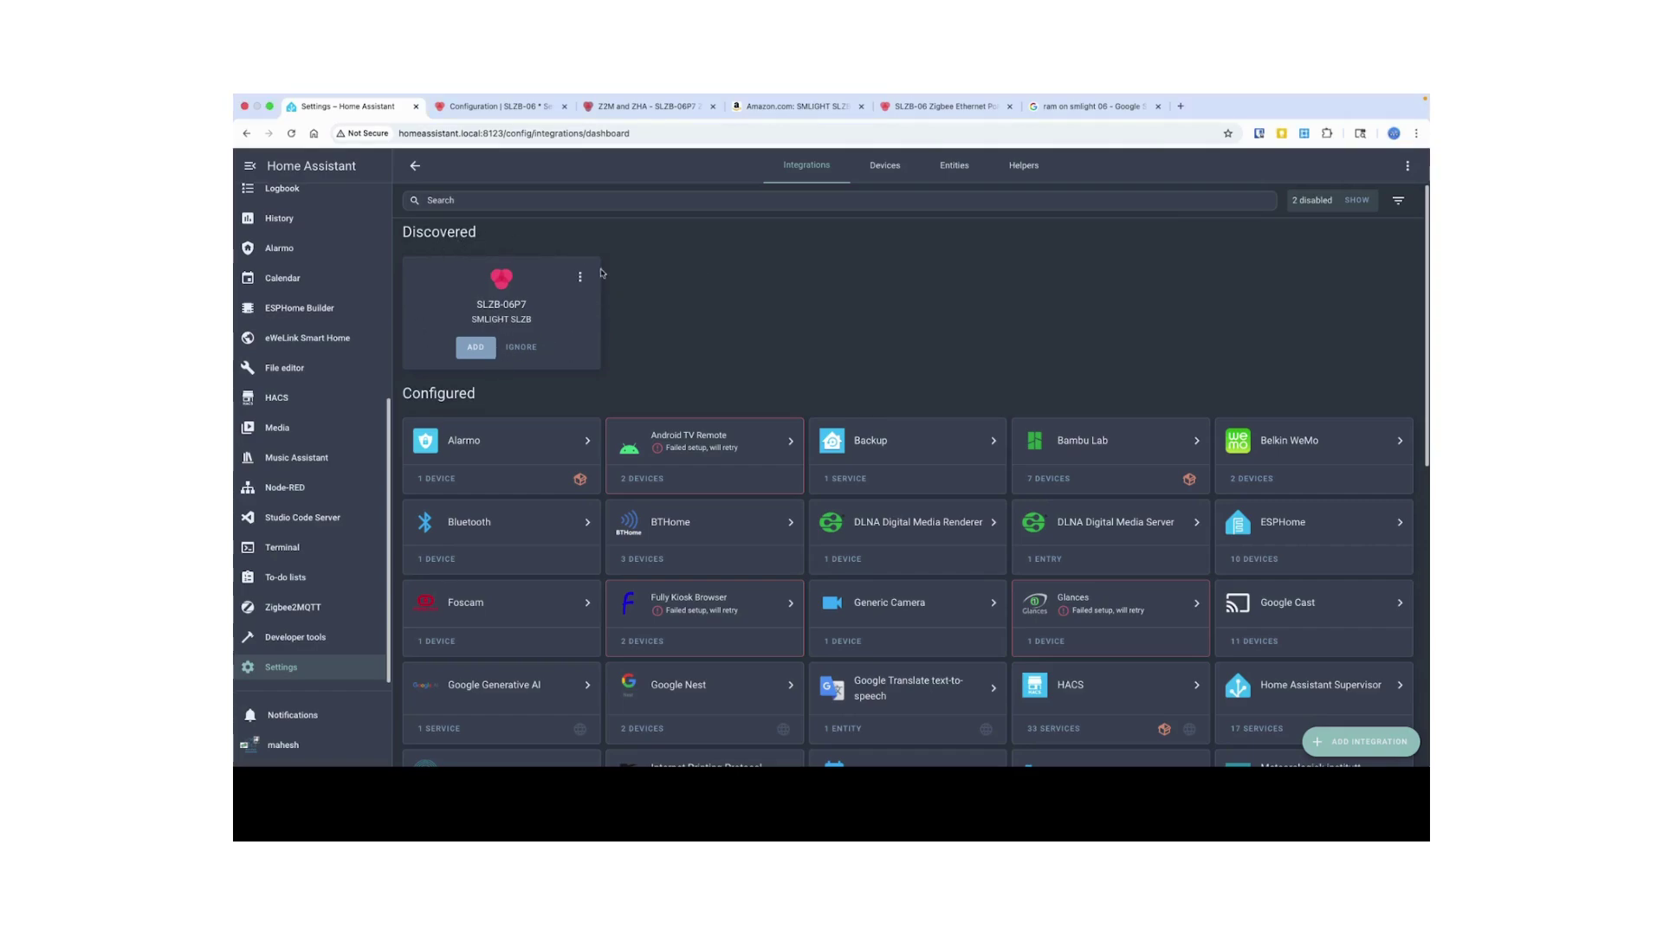
Add and submit the discovered SLZB-06P7 integration, then skip area assignment and finish
click(471, 351)
click(920, 488)
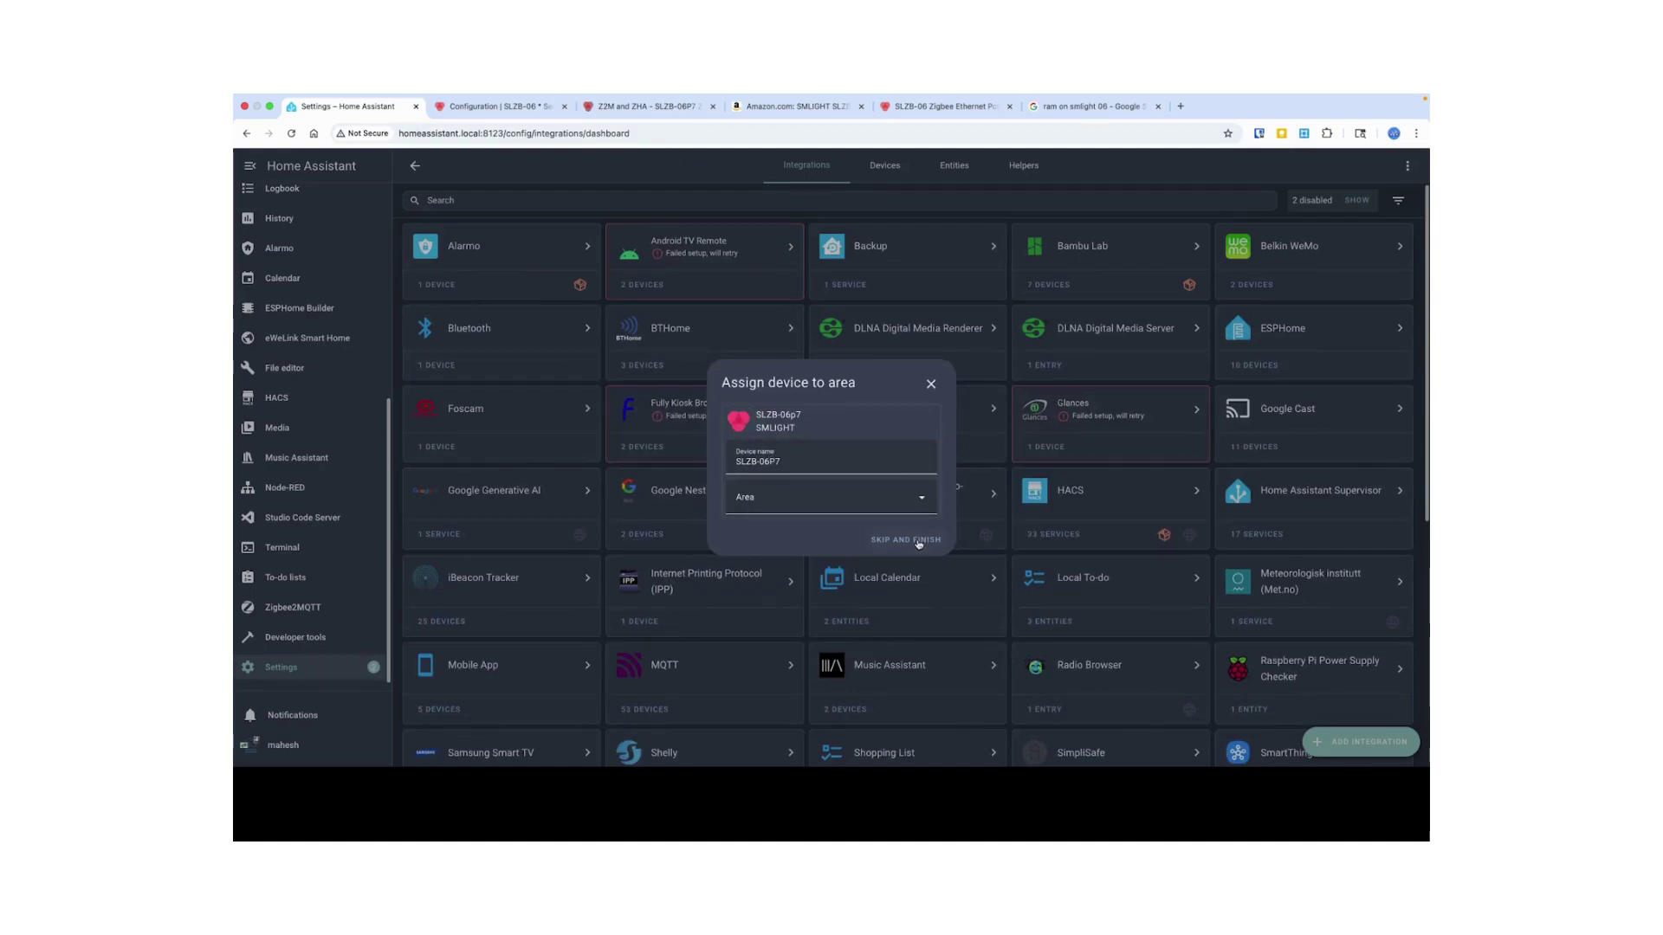
click(919, 540)
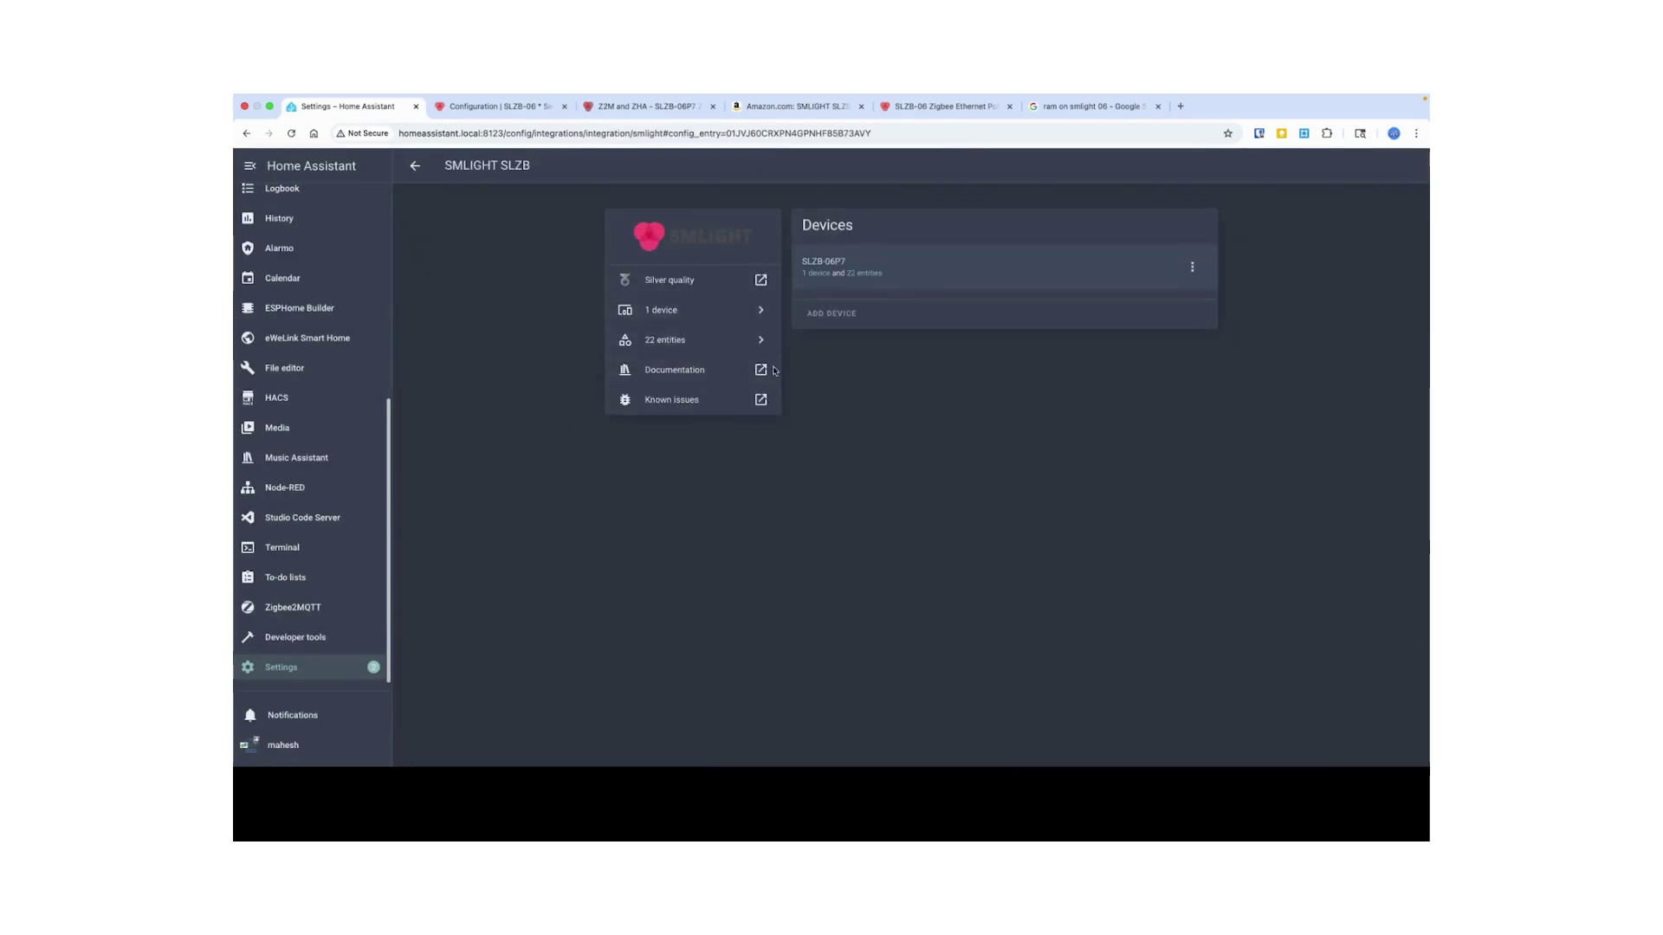
Browse the SLZB-06P7's 22 entities, then go to the Zigbee2MQTT devices list
click(667, 343)
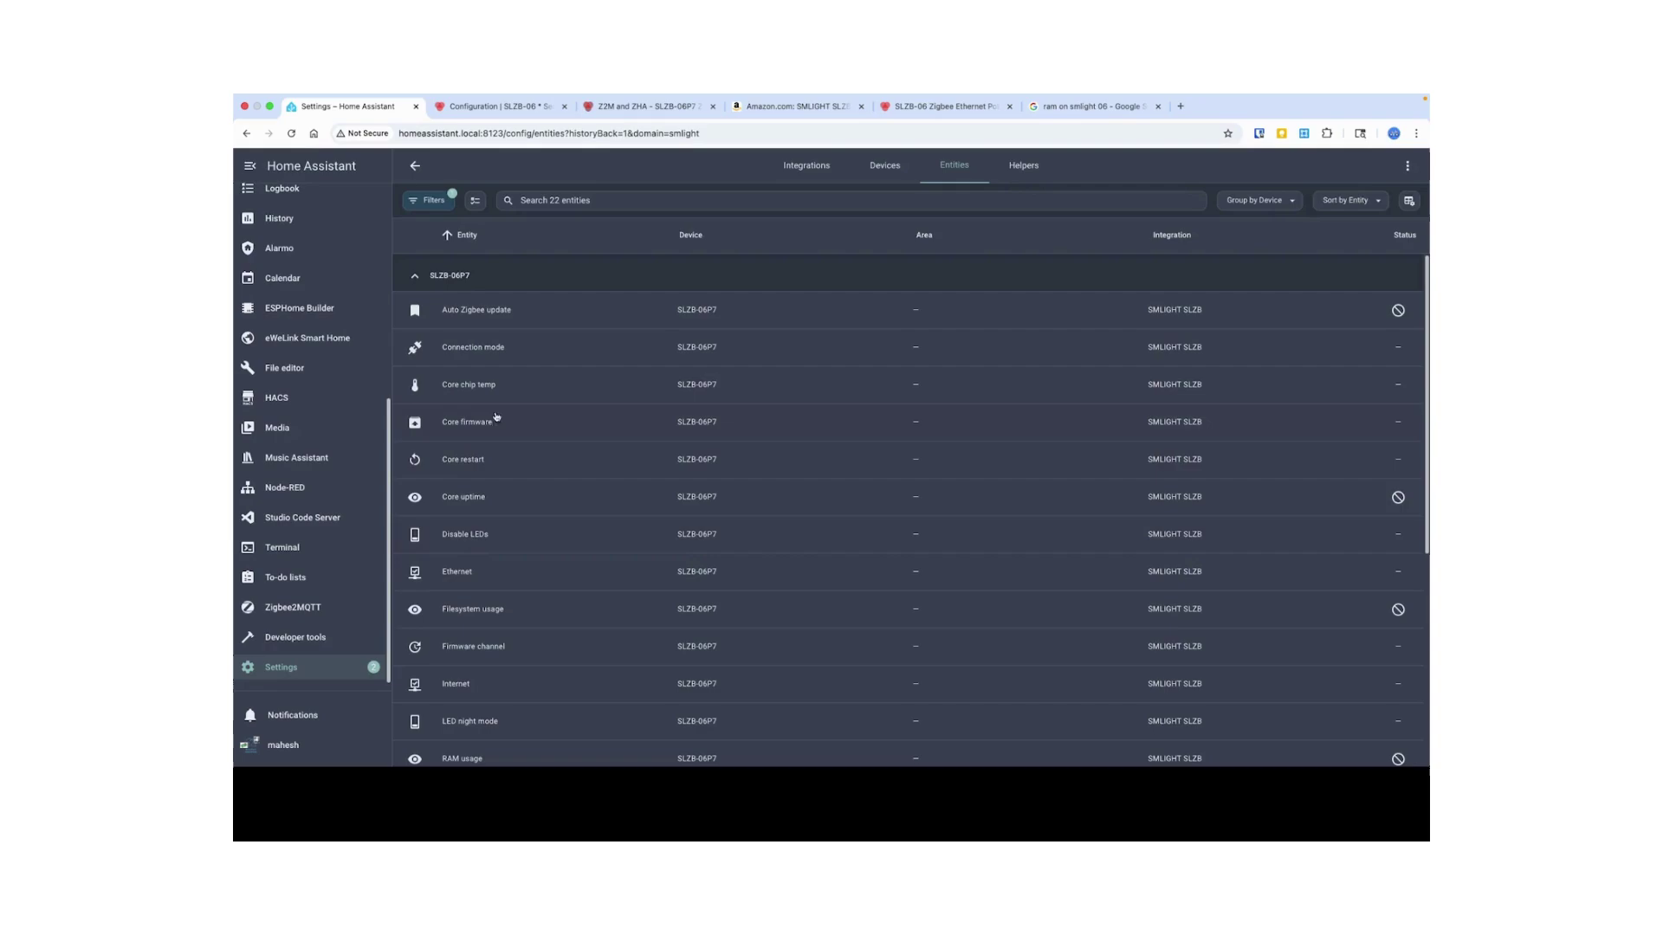
scroll(543, 712, down, 3)
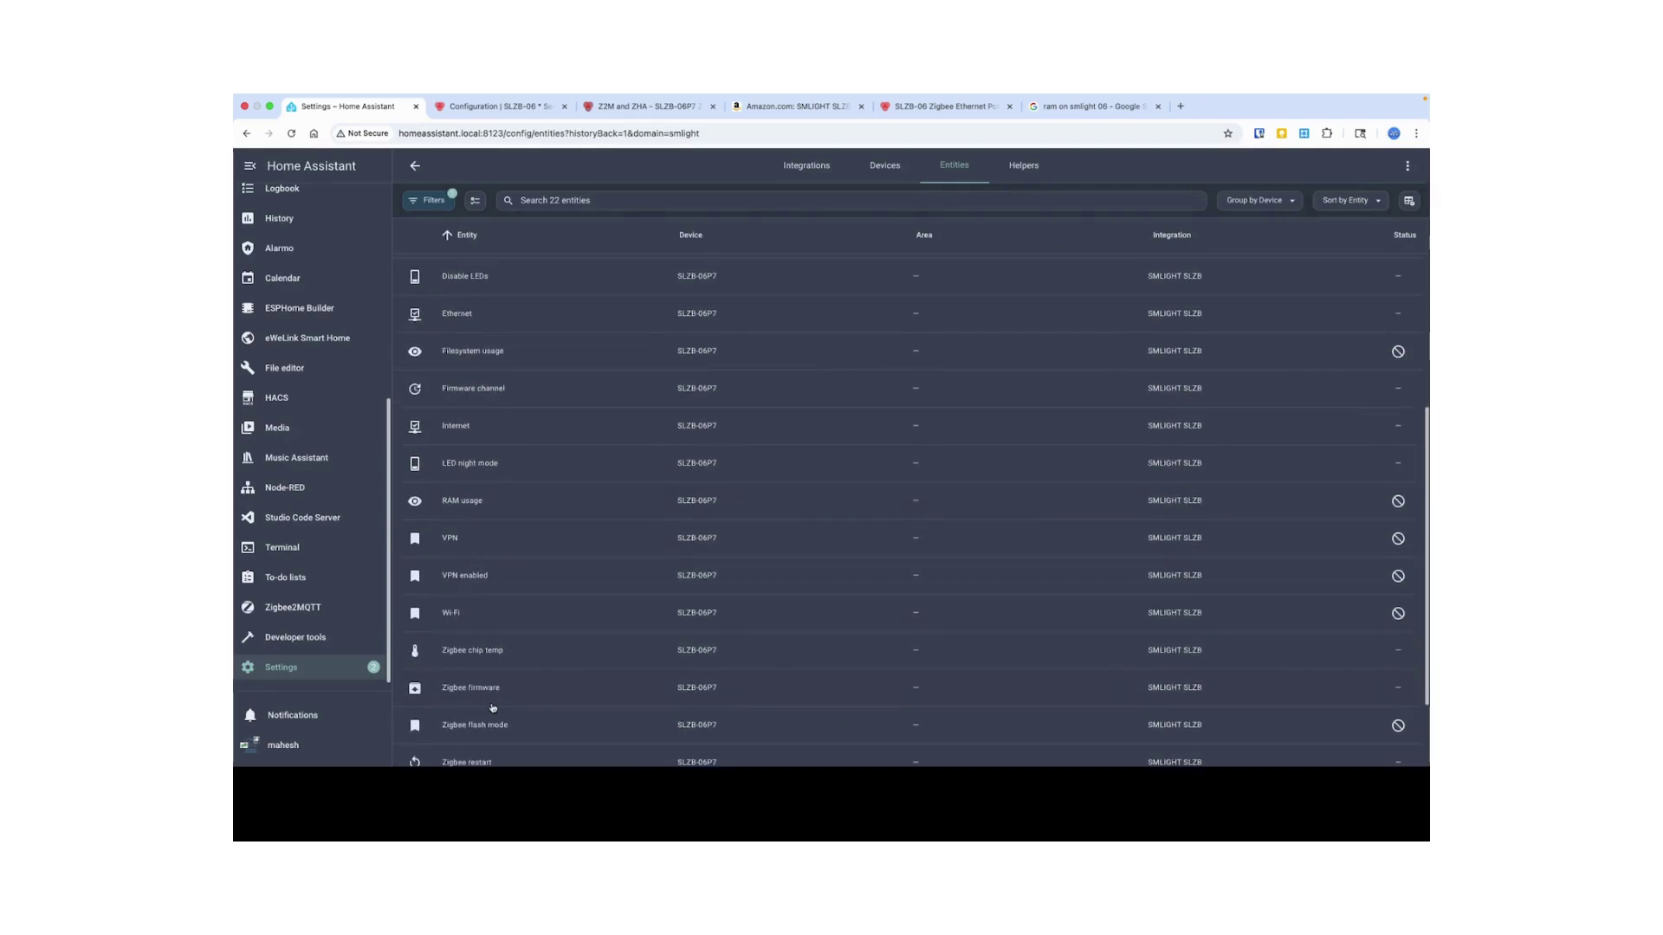
scroll(495, 649, down, 1)
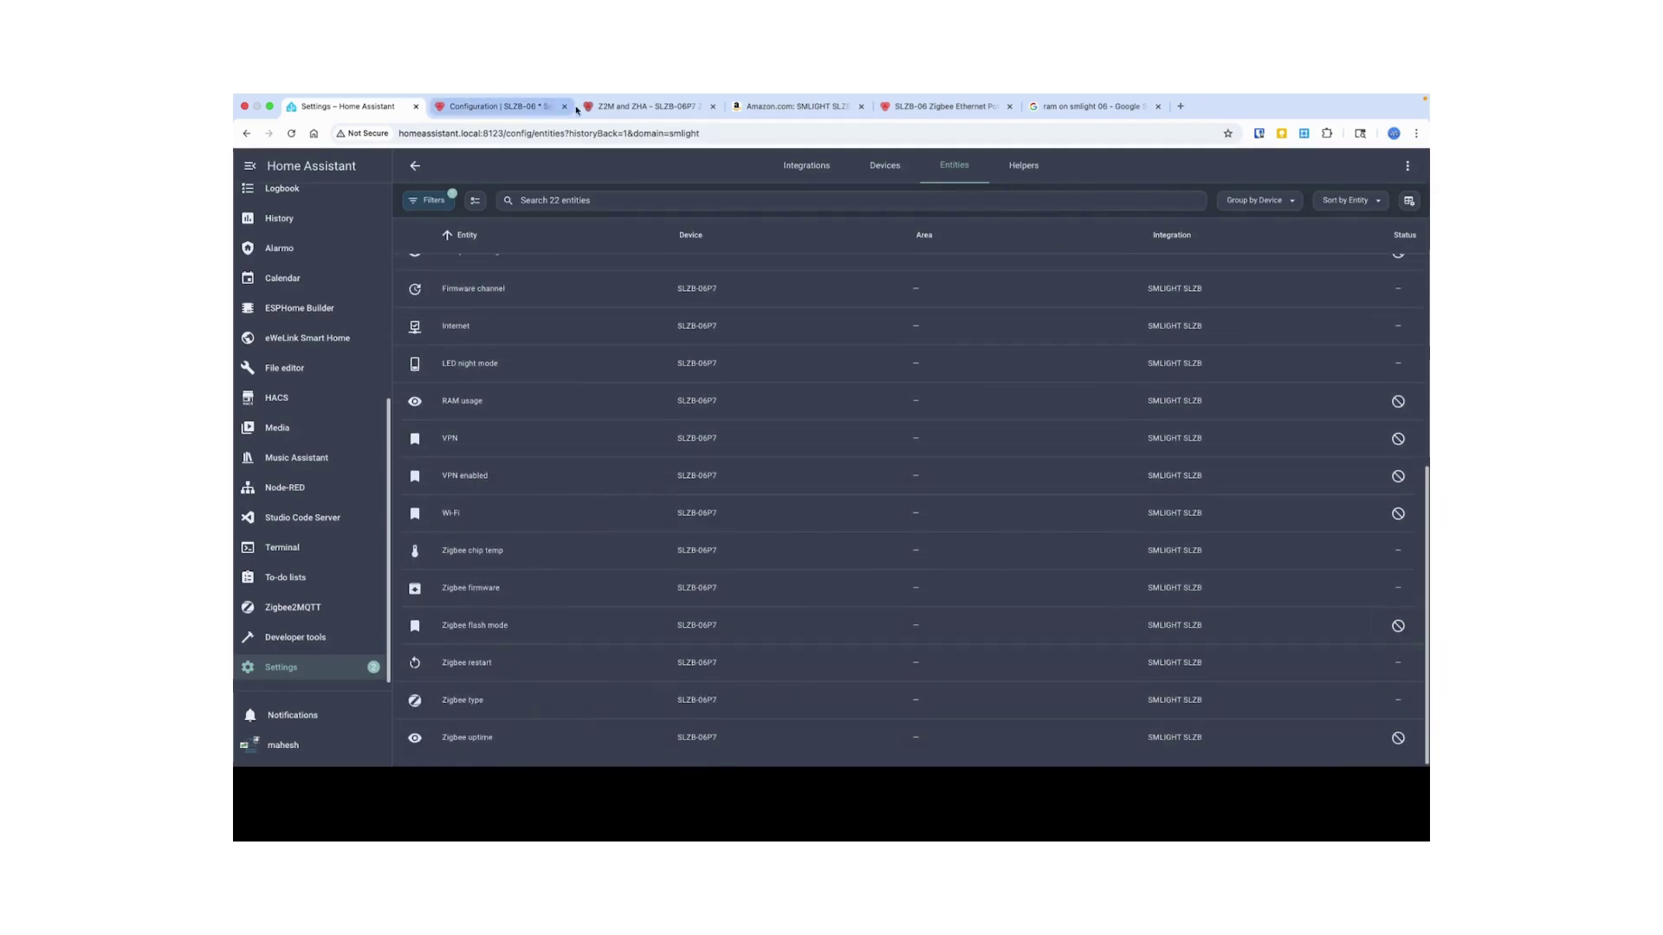
click(646, 106)
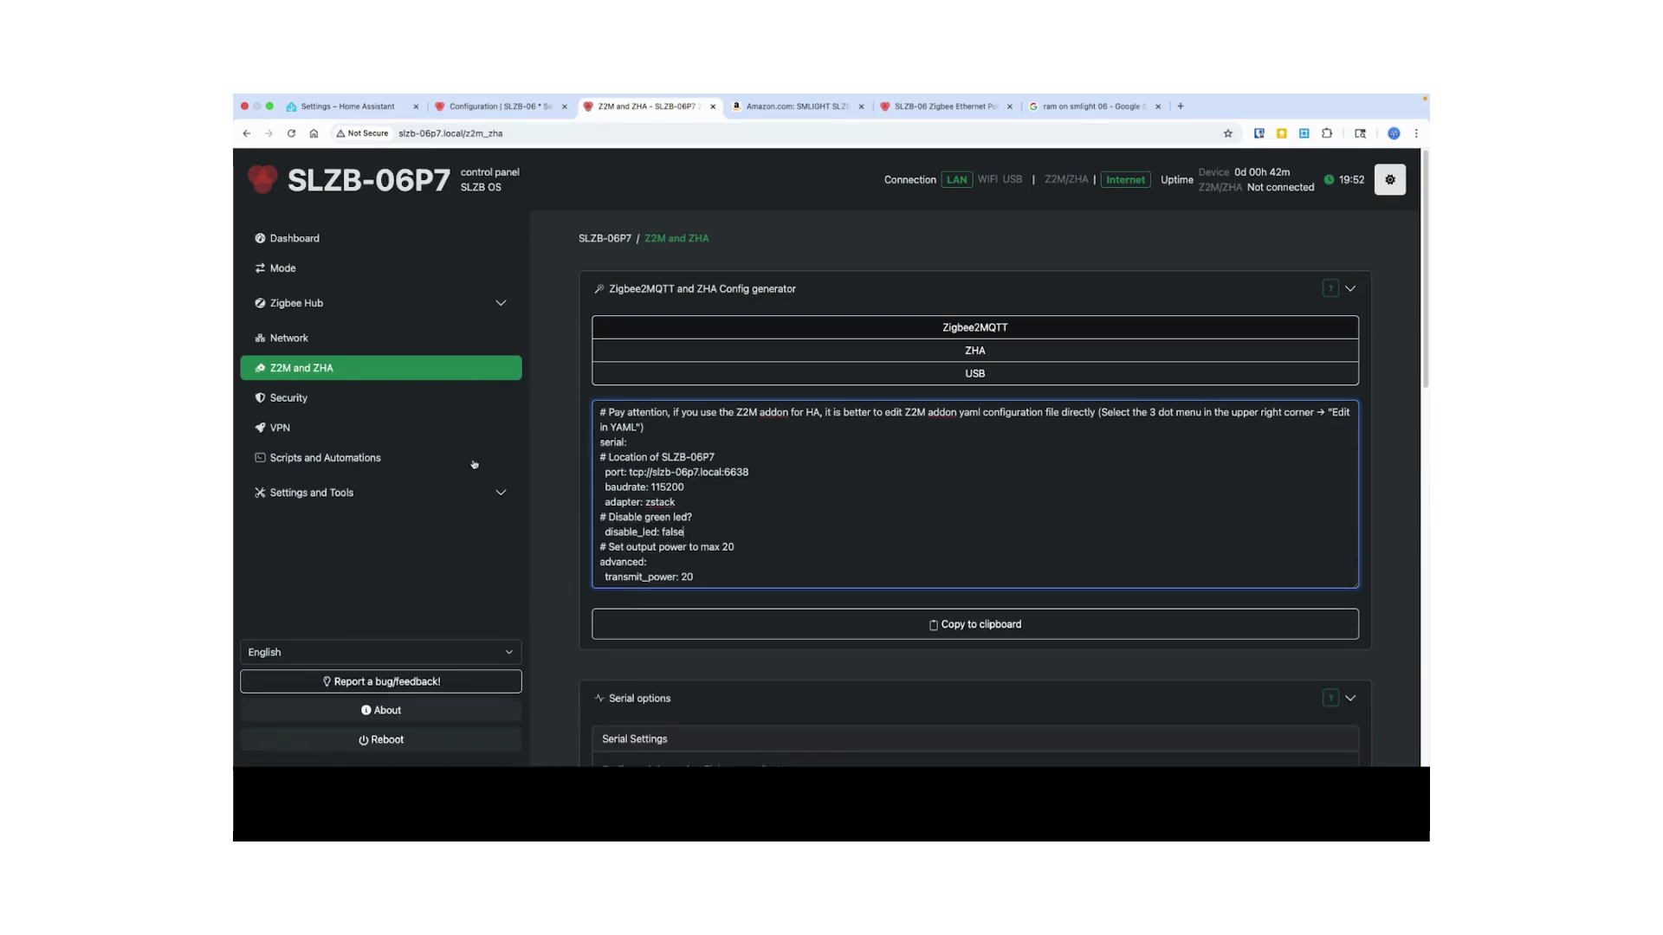
click(347, 105)
scroll(616, 438, up, 5)
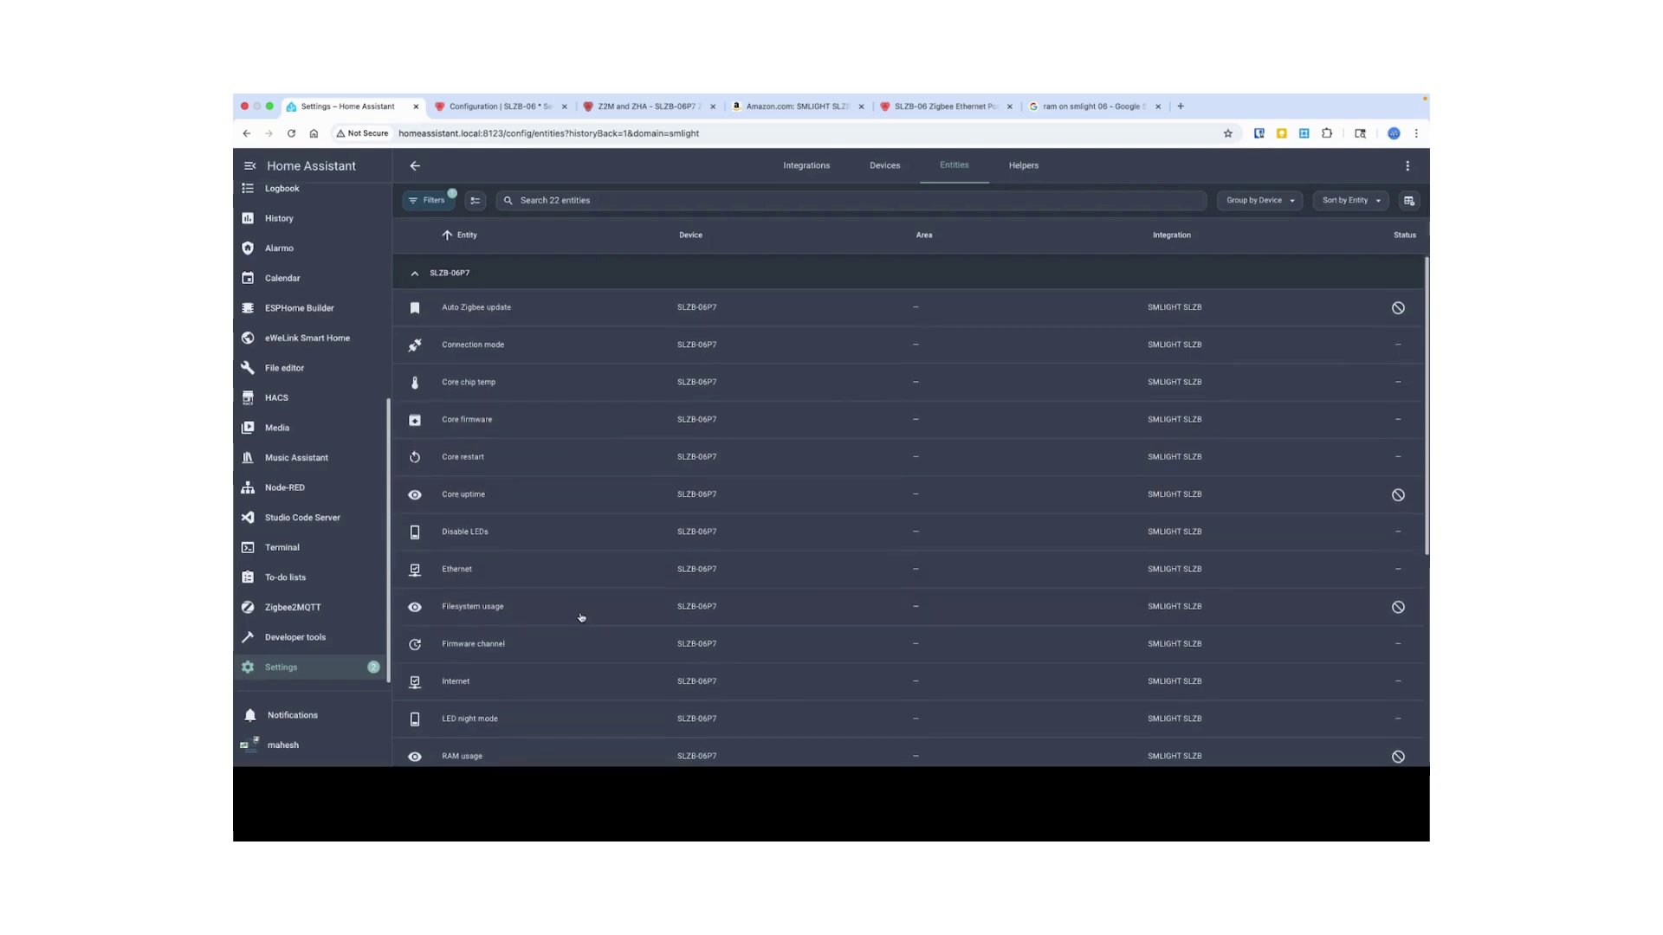
click(292, 607)
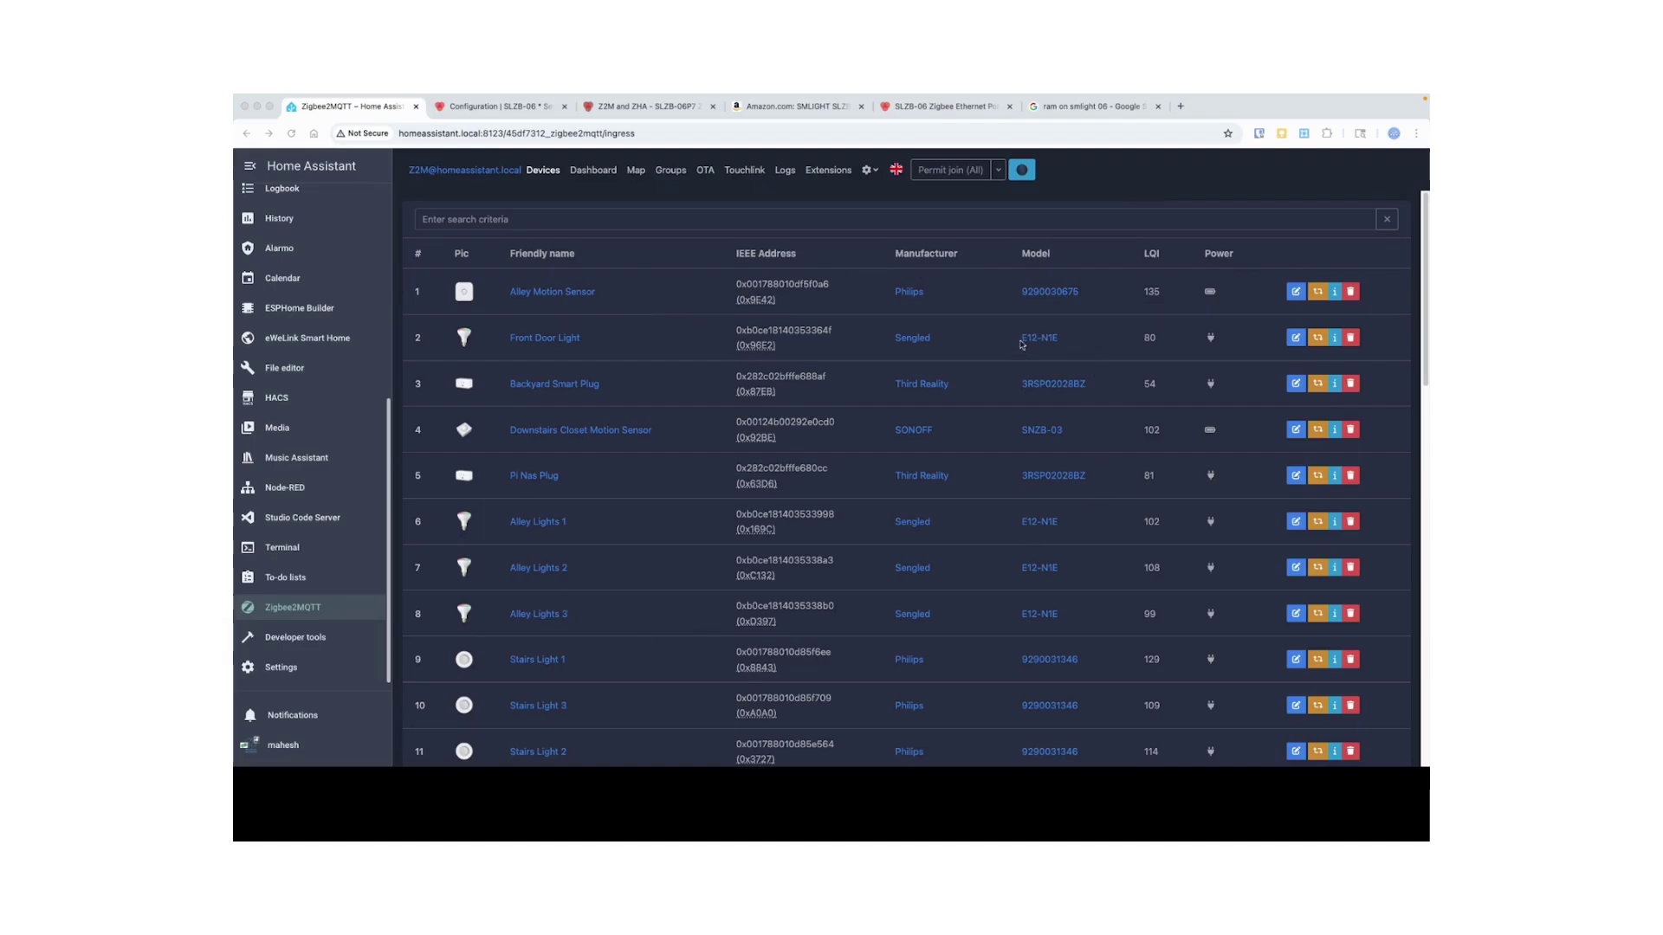
click(868, 170)
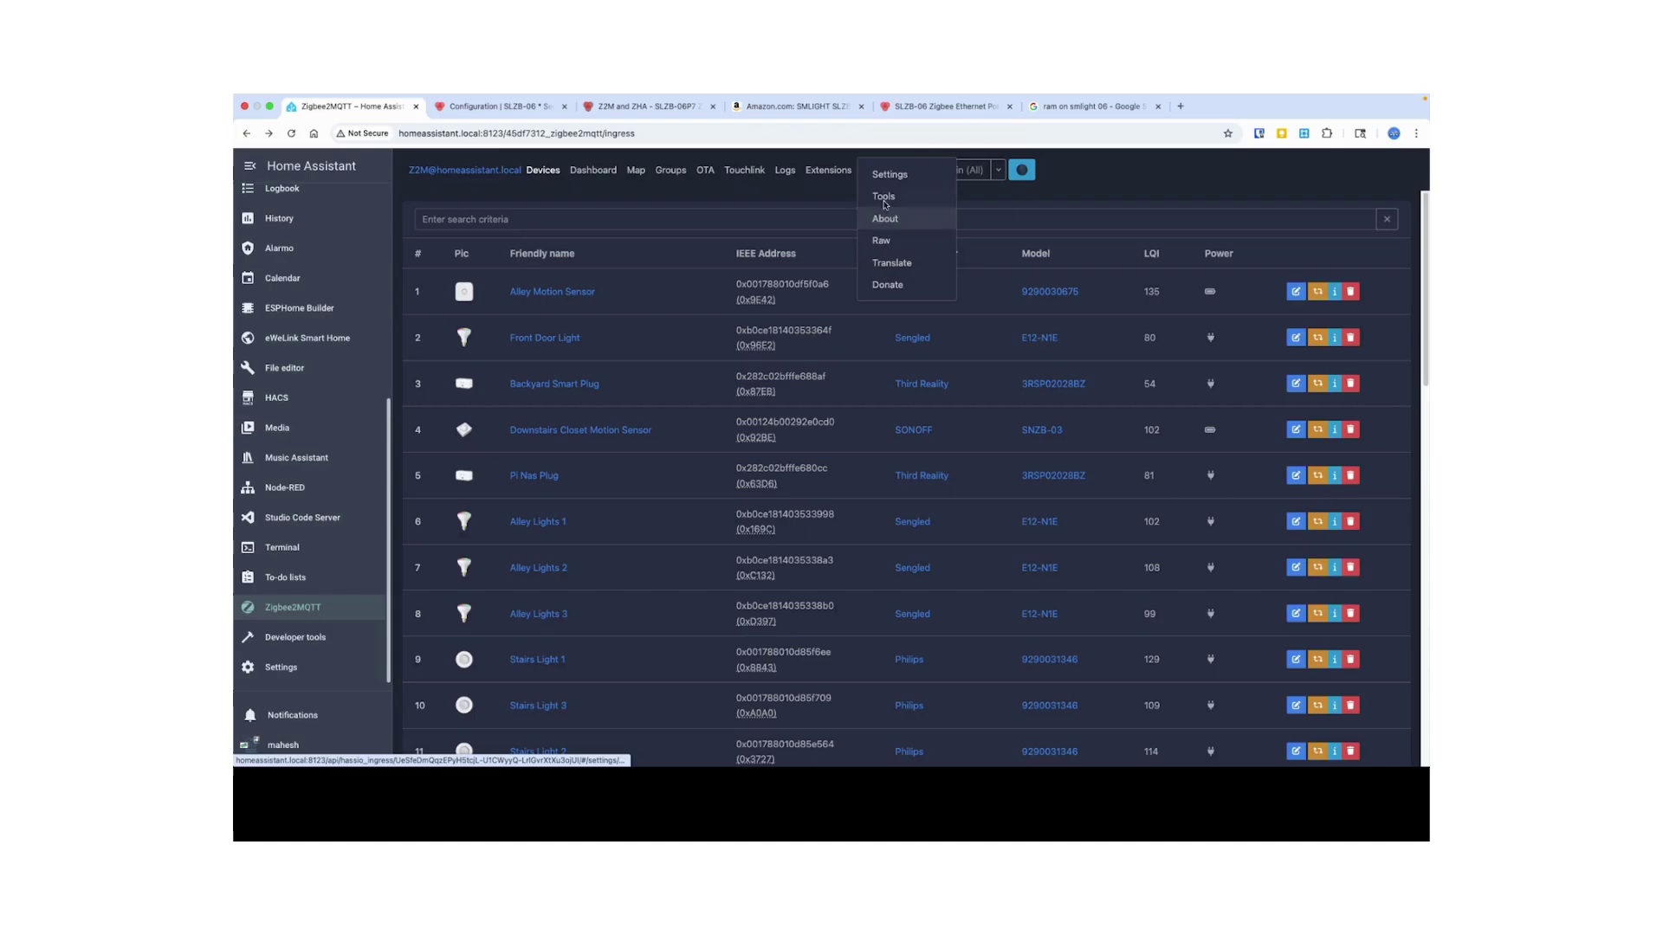
click(882, 196)
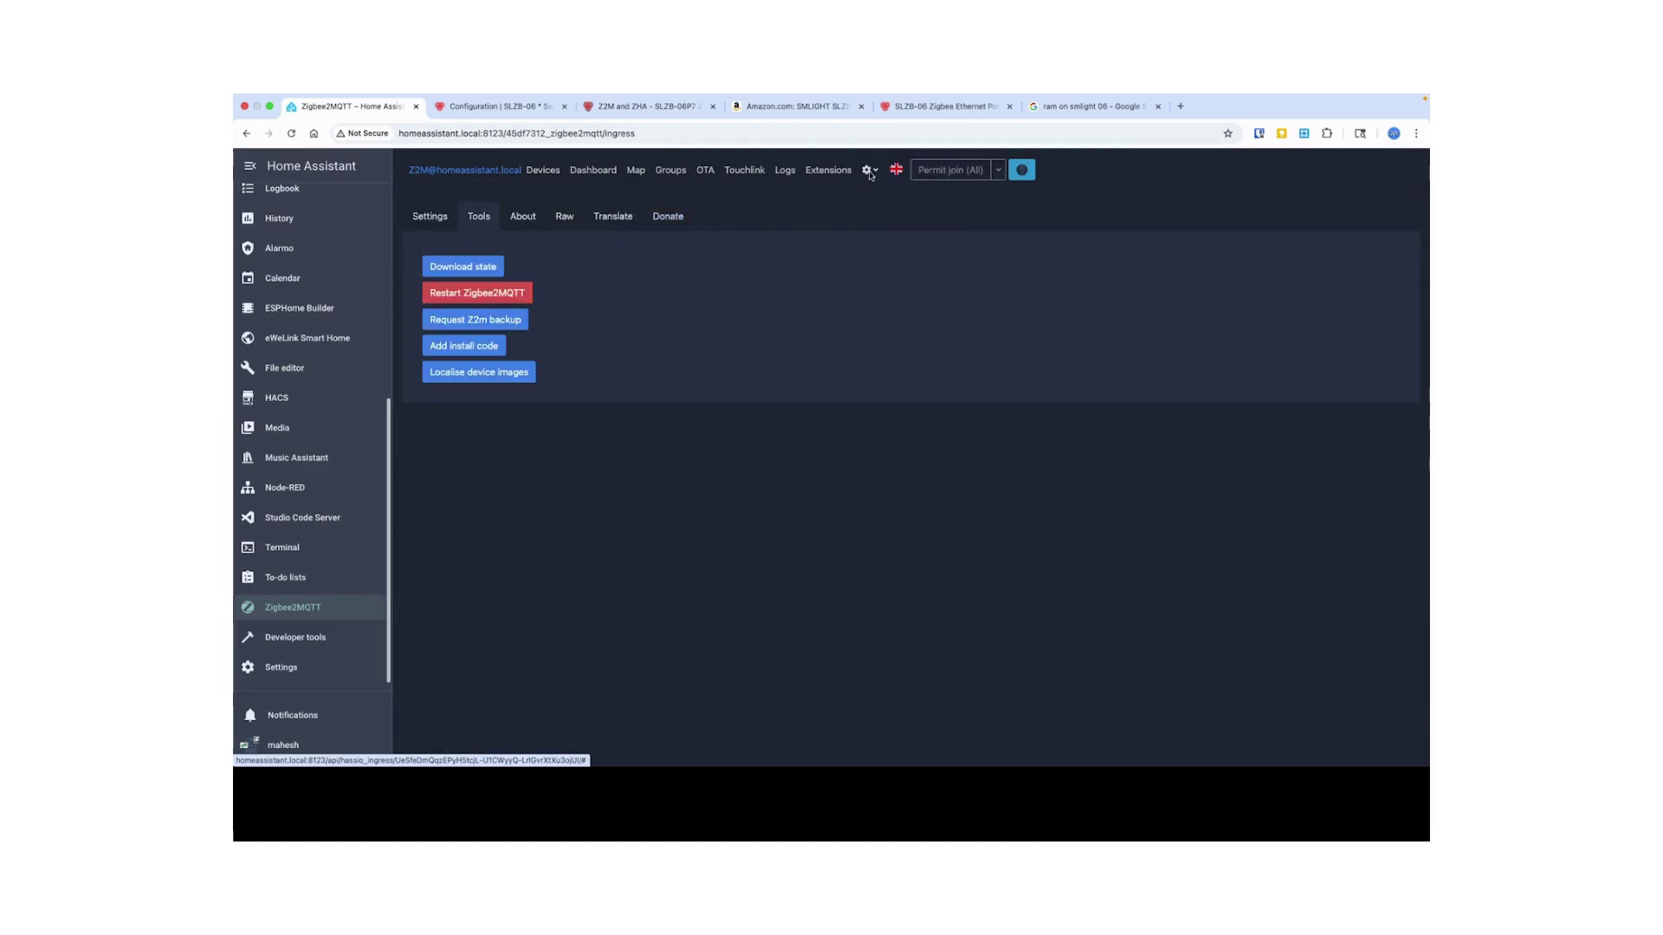
click(867, 170)
click(535, 224)
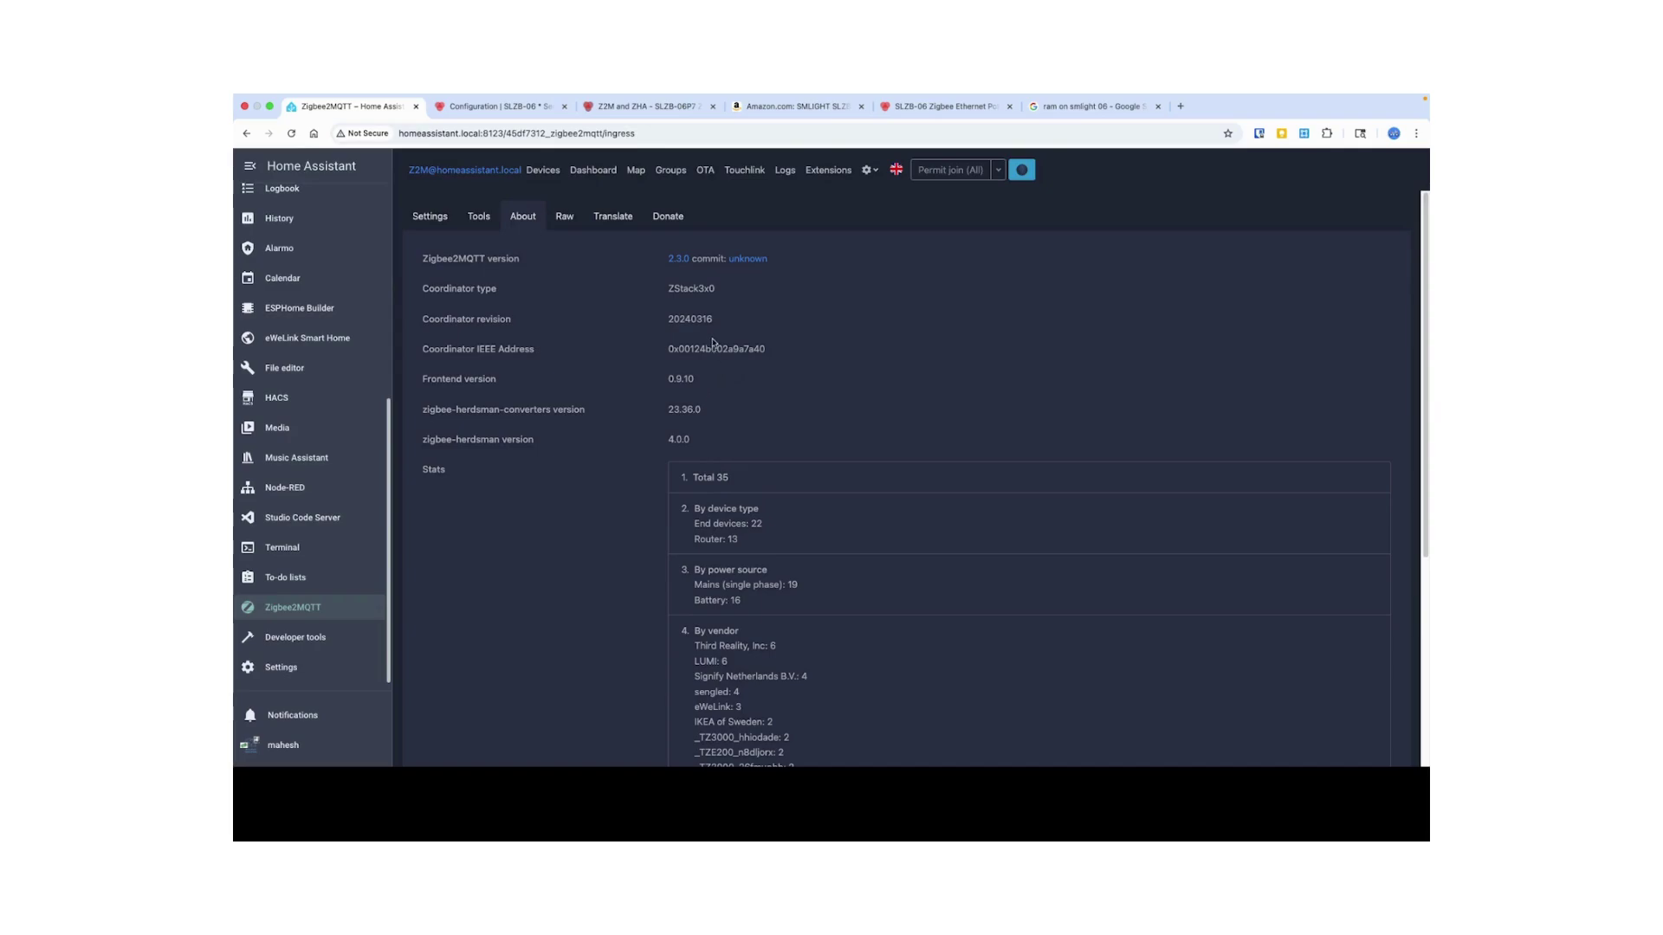
click(432, 221)
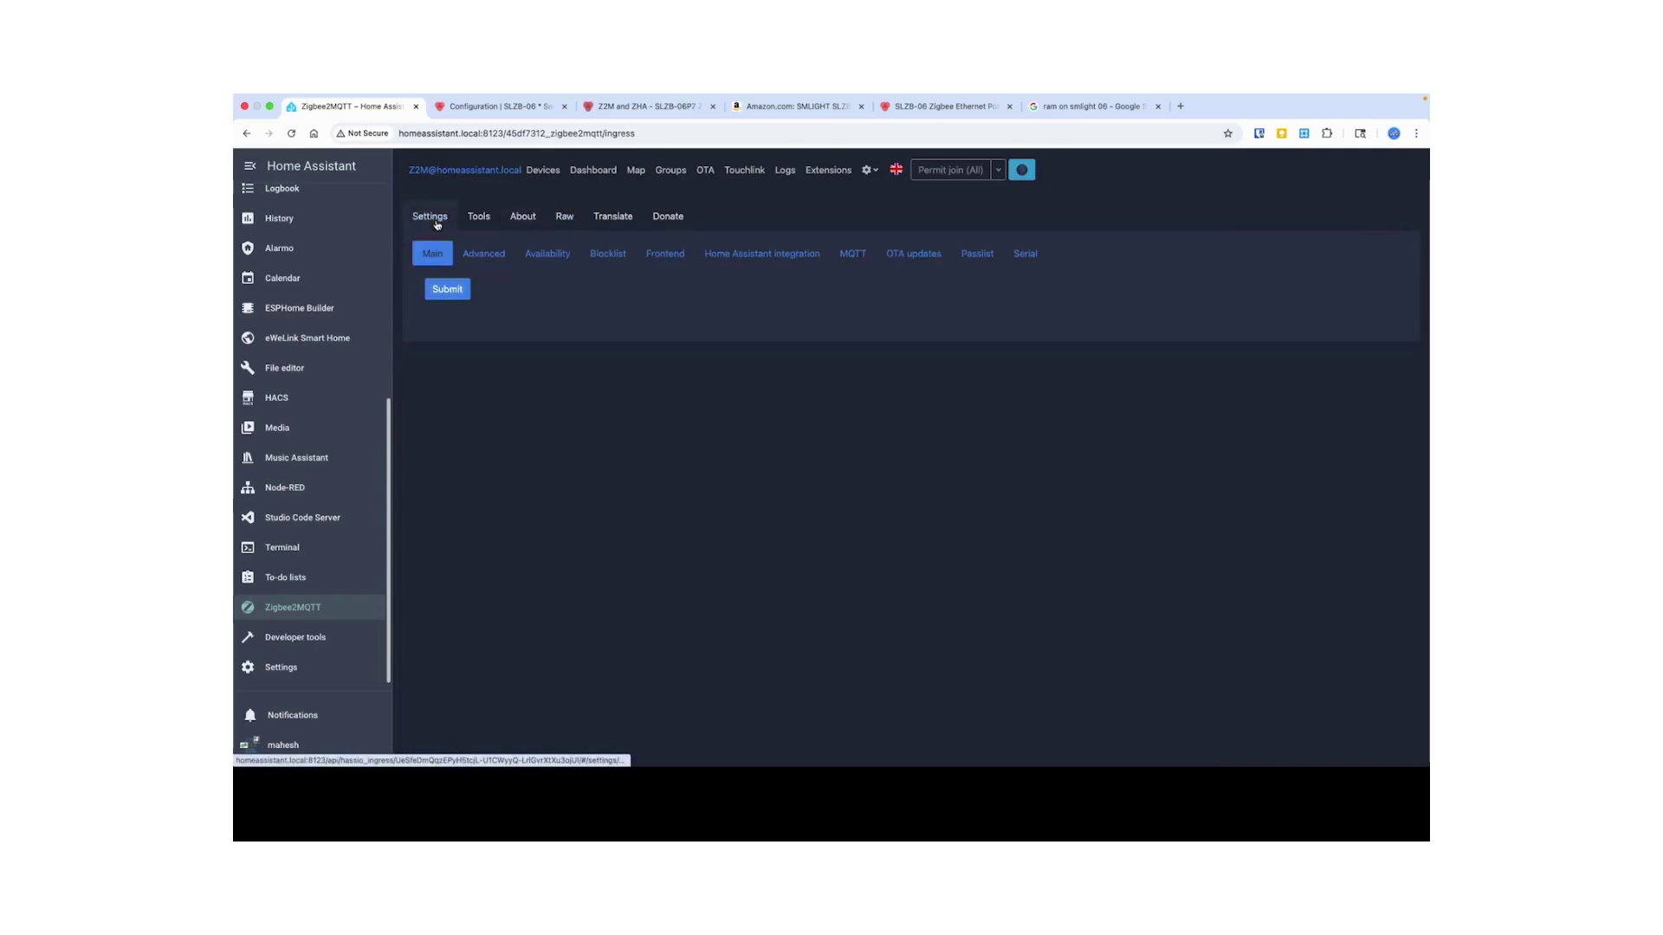
click(1024, 256)
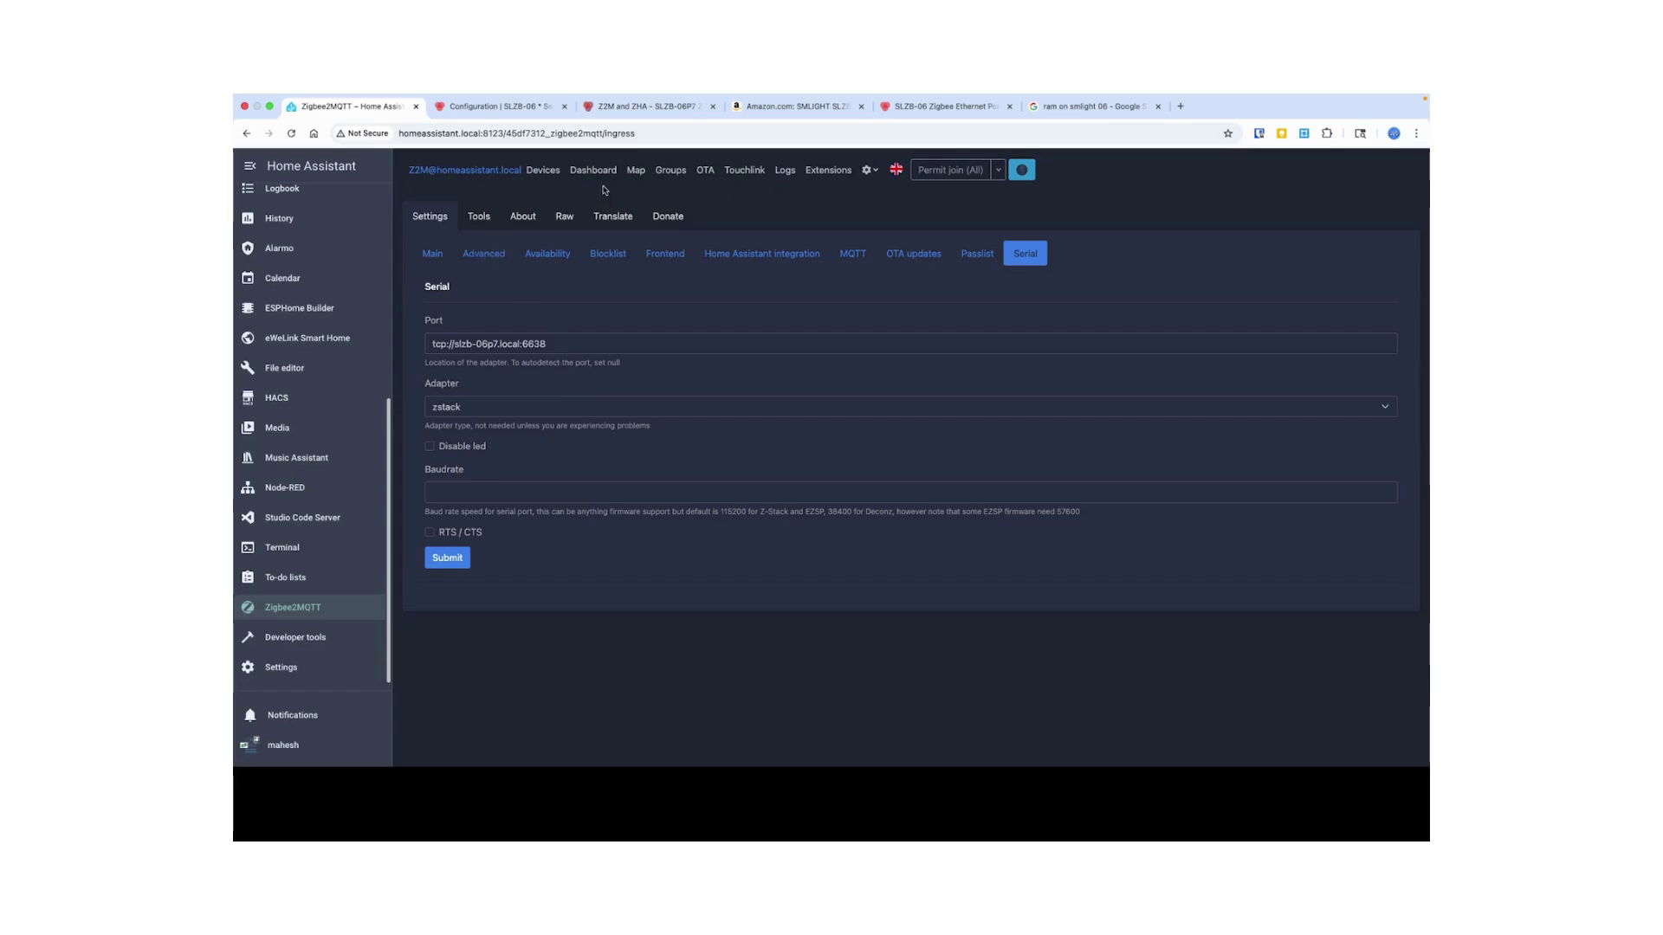
click(551, 172)
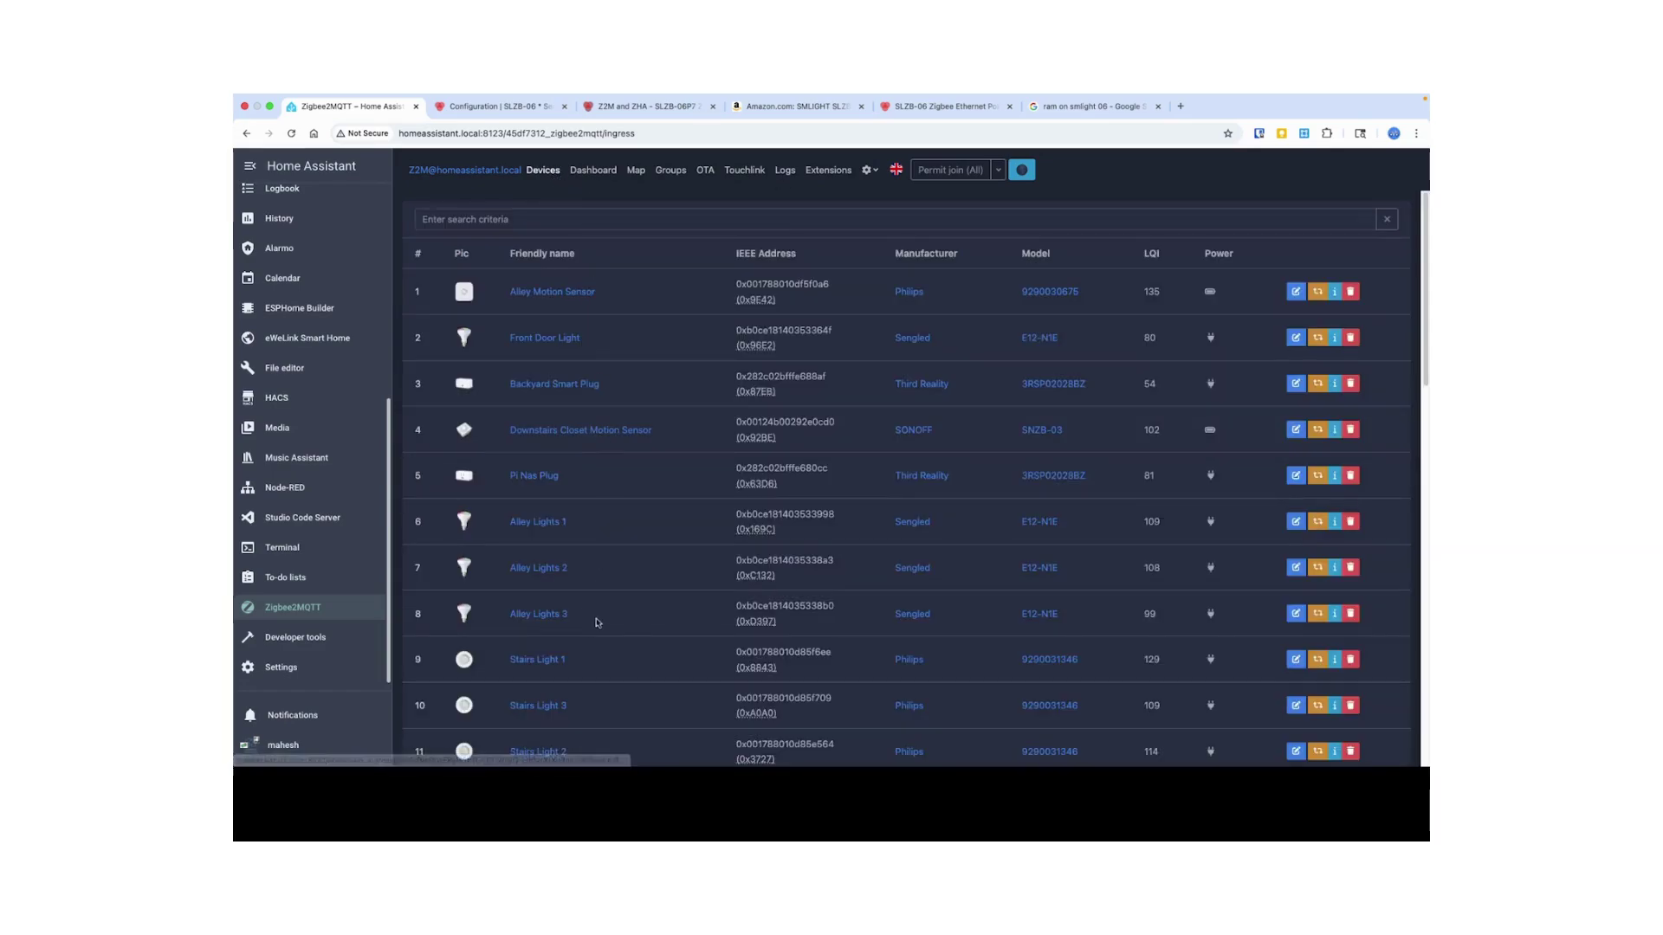
scroll(597, 623, down, 6)
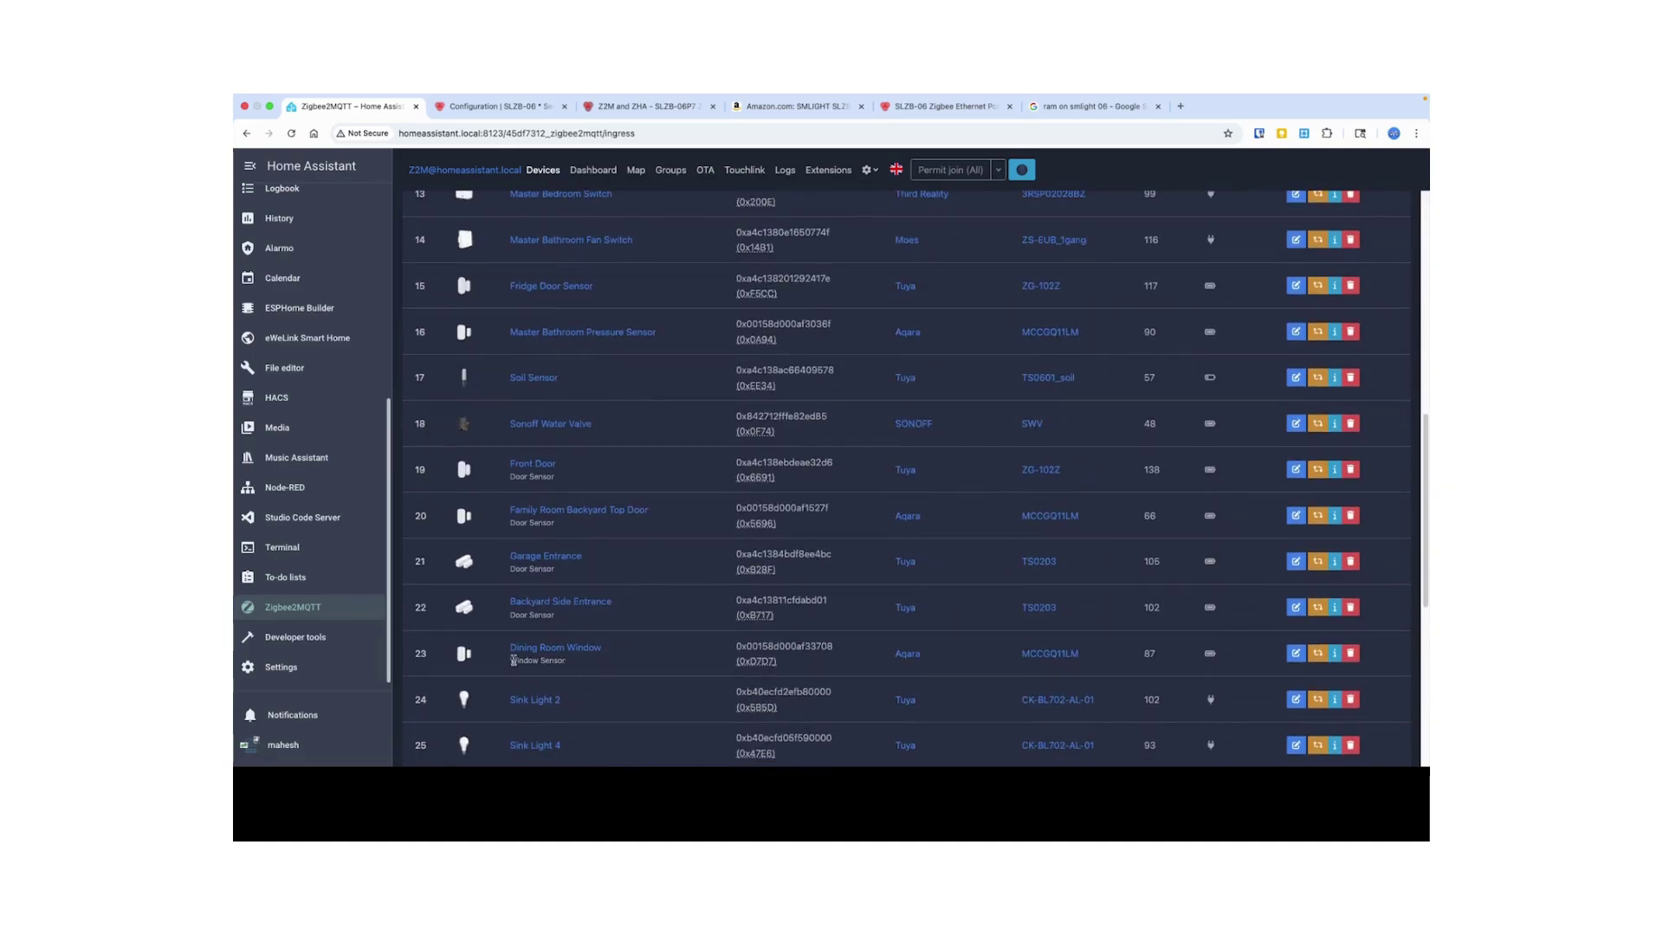
scroll(528, 657, down, 5)
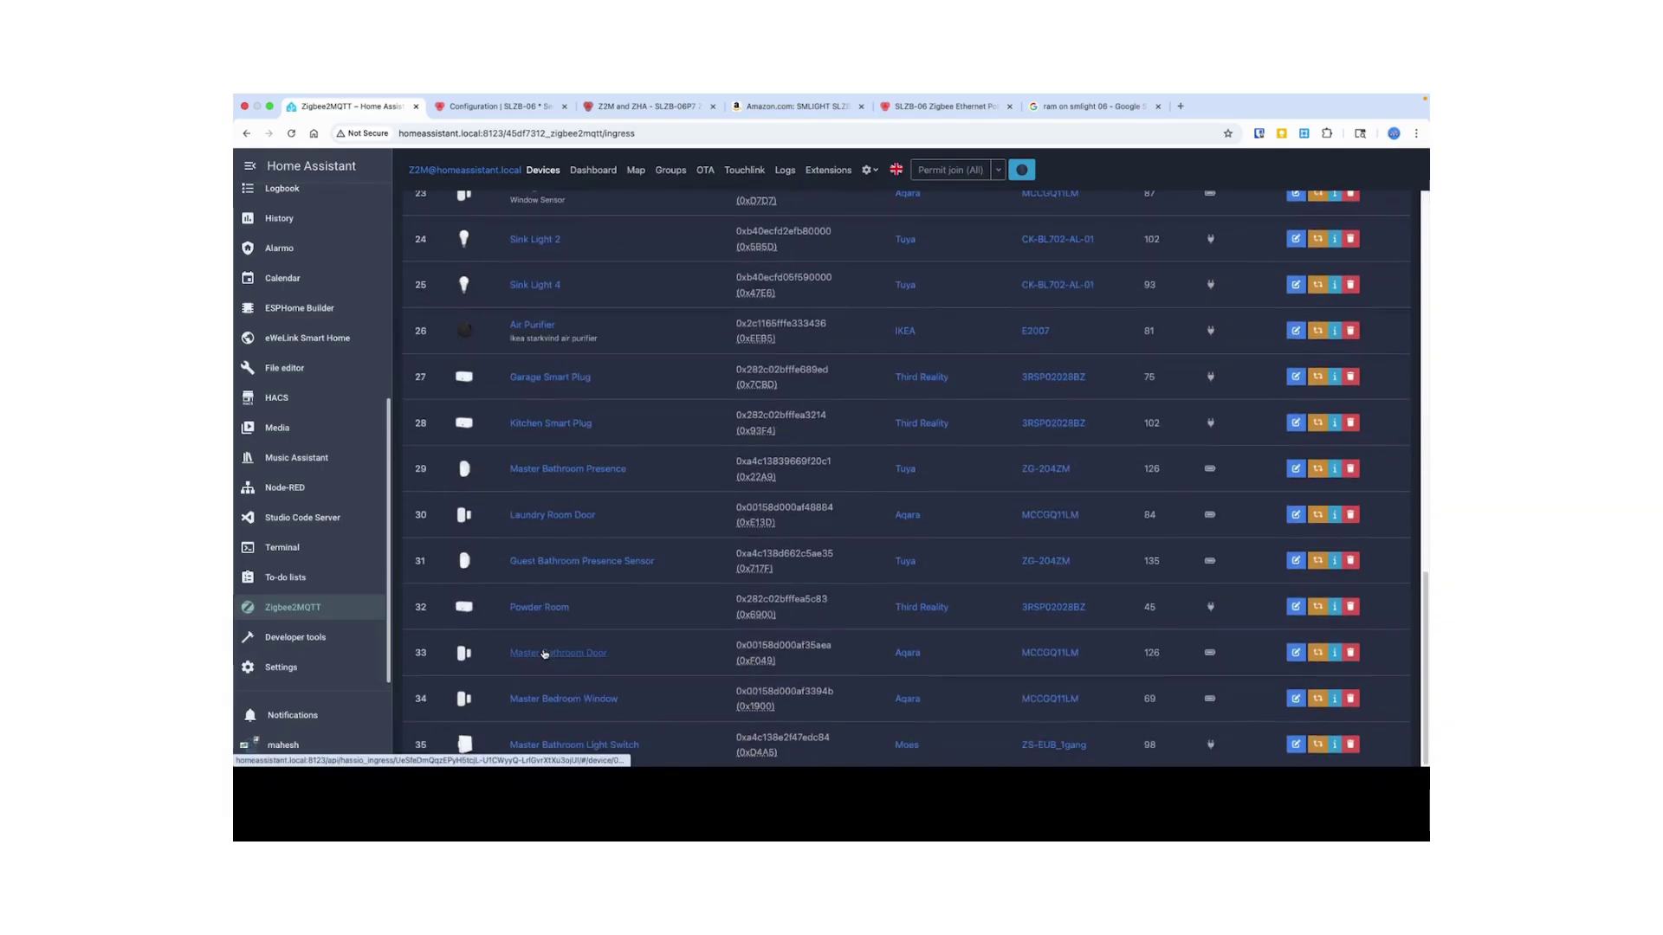
scroll(575, 606, up, 5)
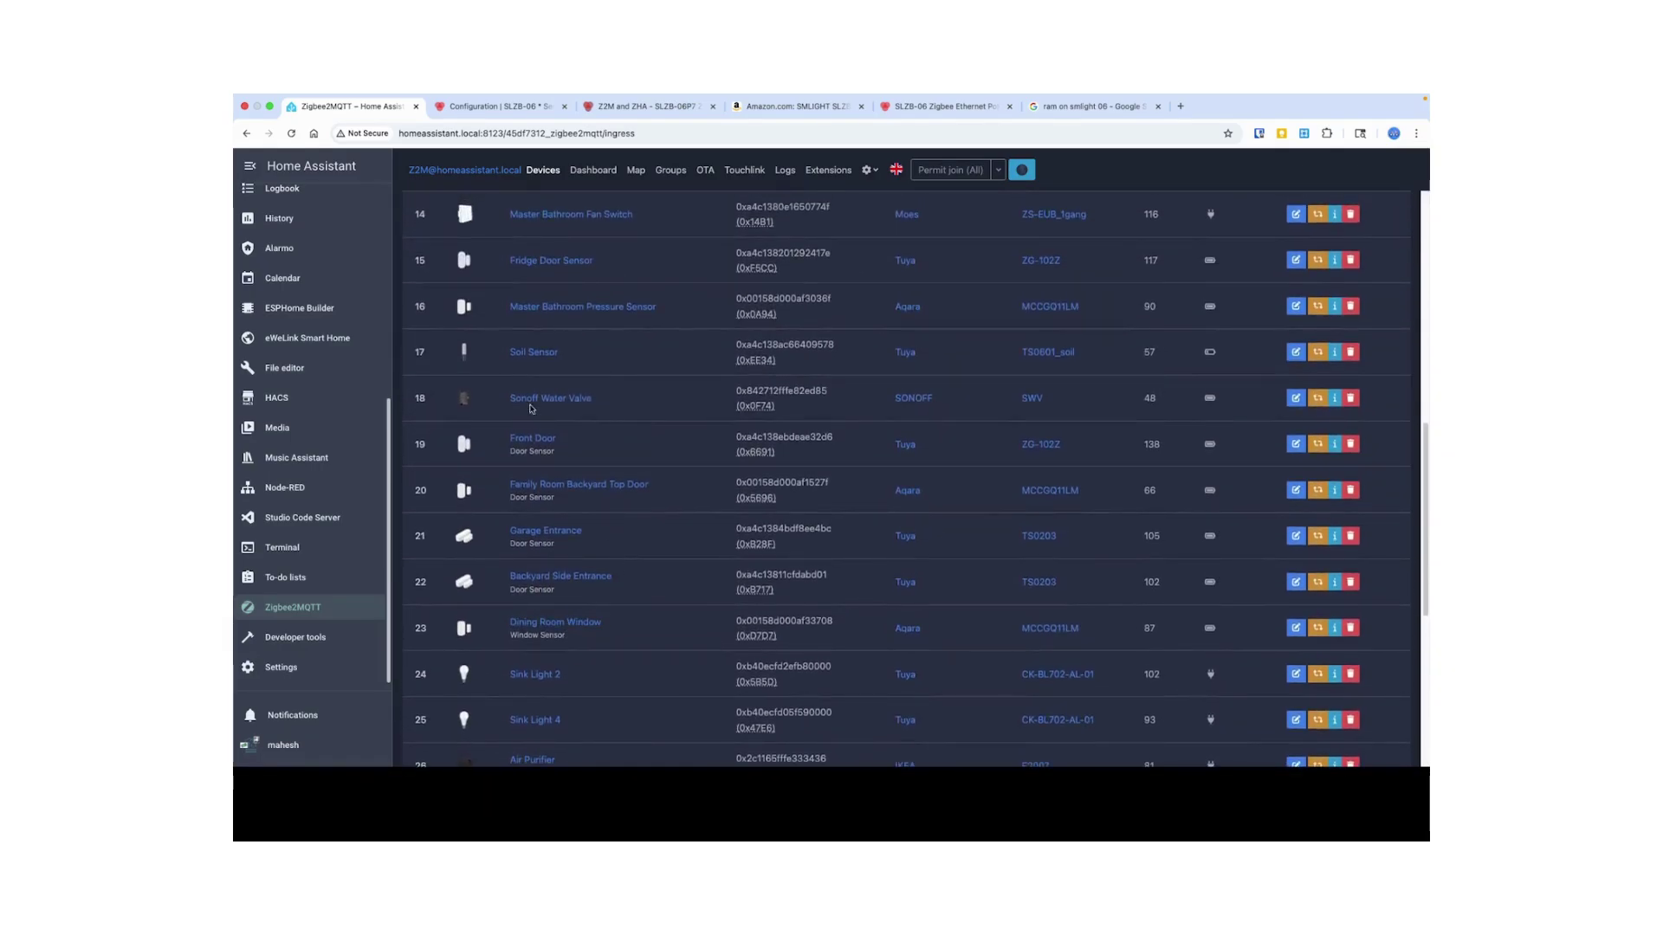
scroll(531, 408, up, 7)
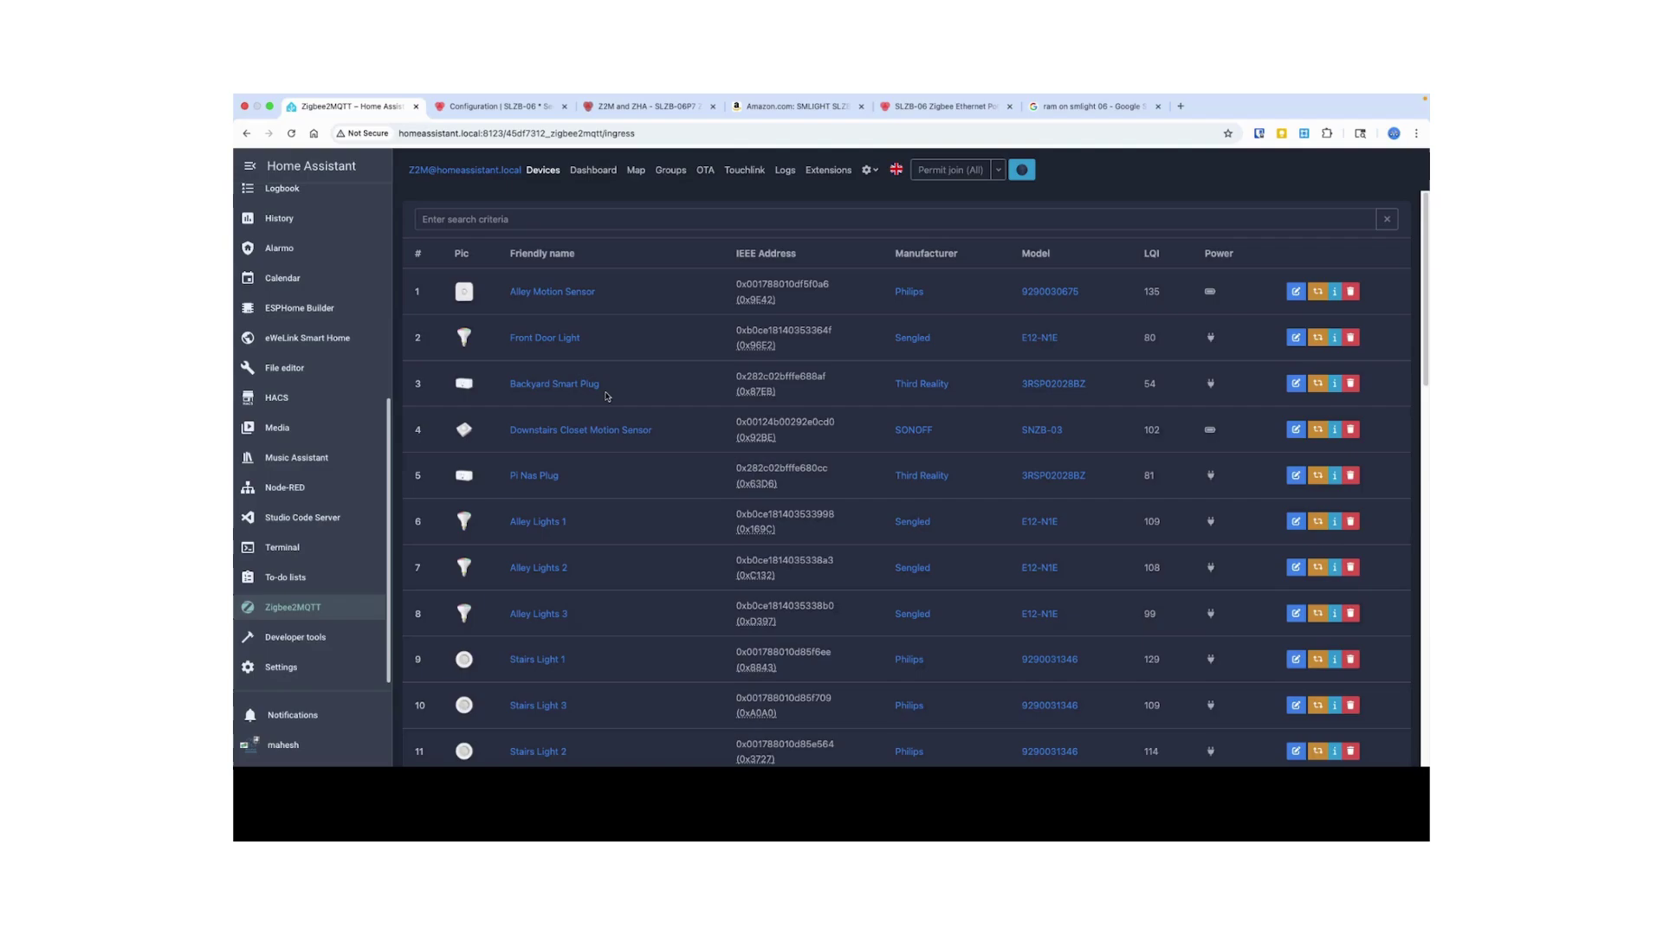
scroll(606, 397, down, 9)
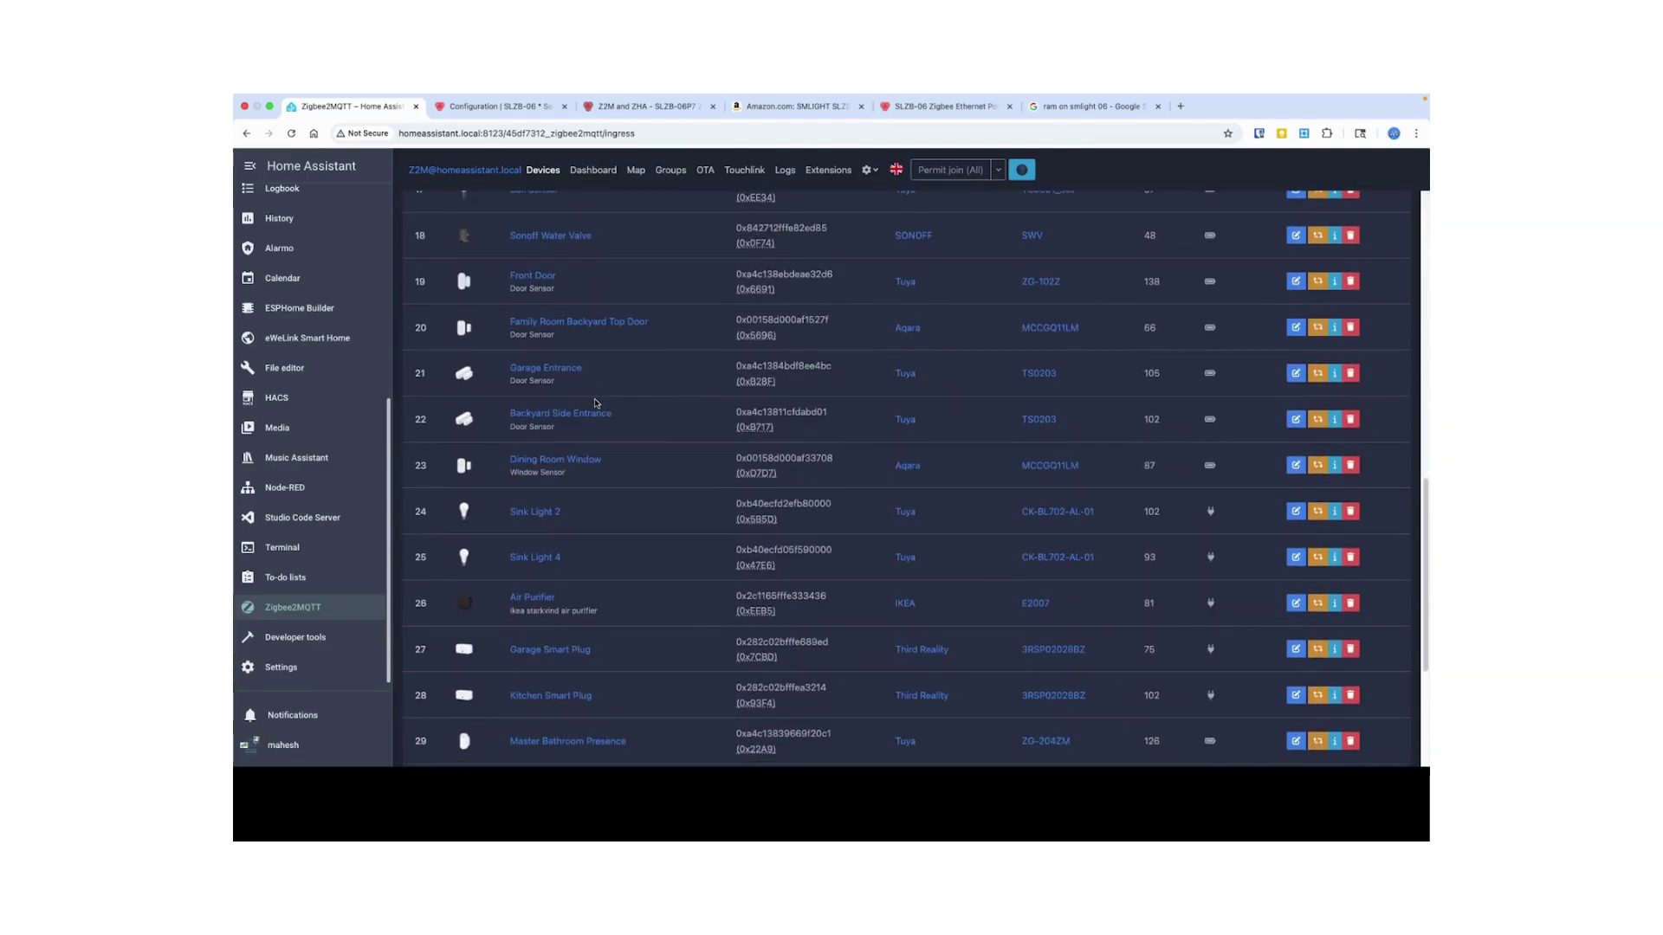
scroll(595, 403, down, 3)
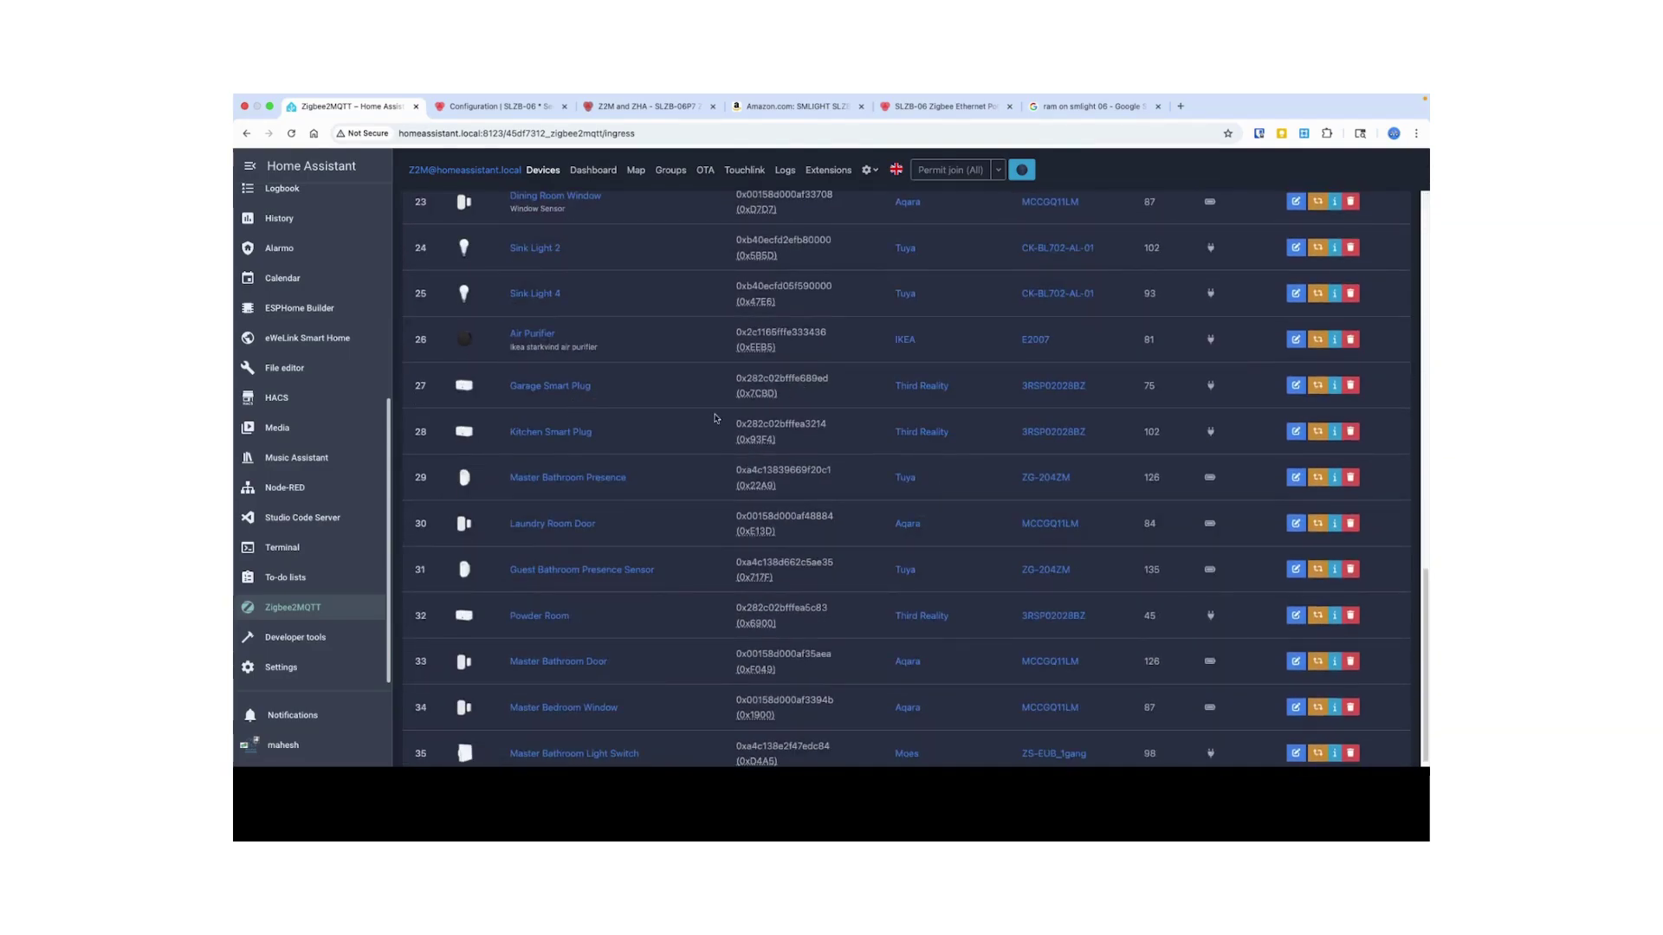
scroll(613, 506, down, 1)
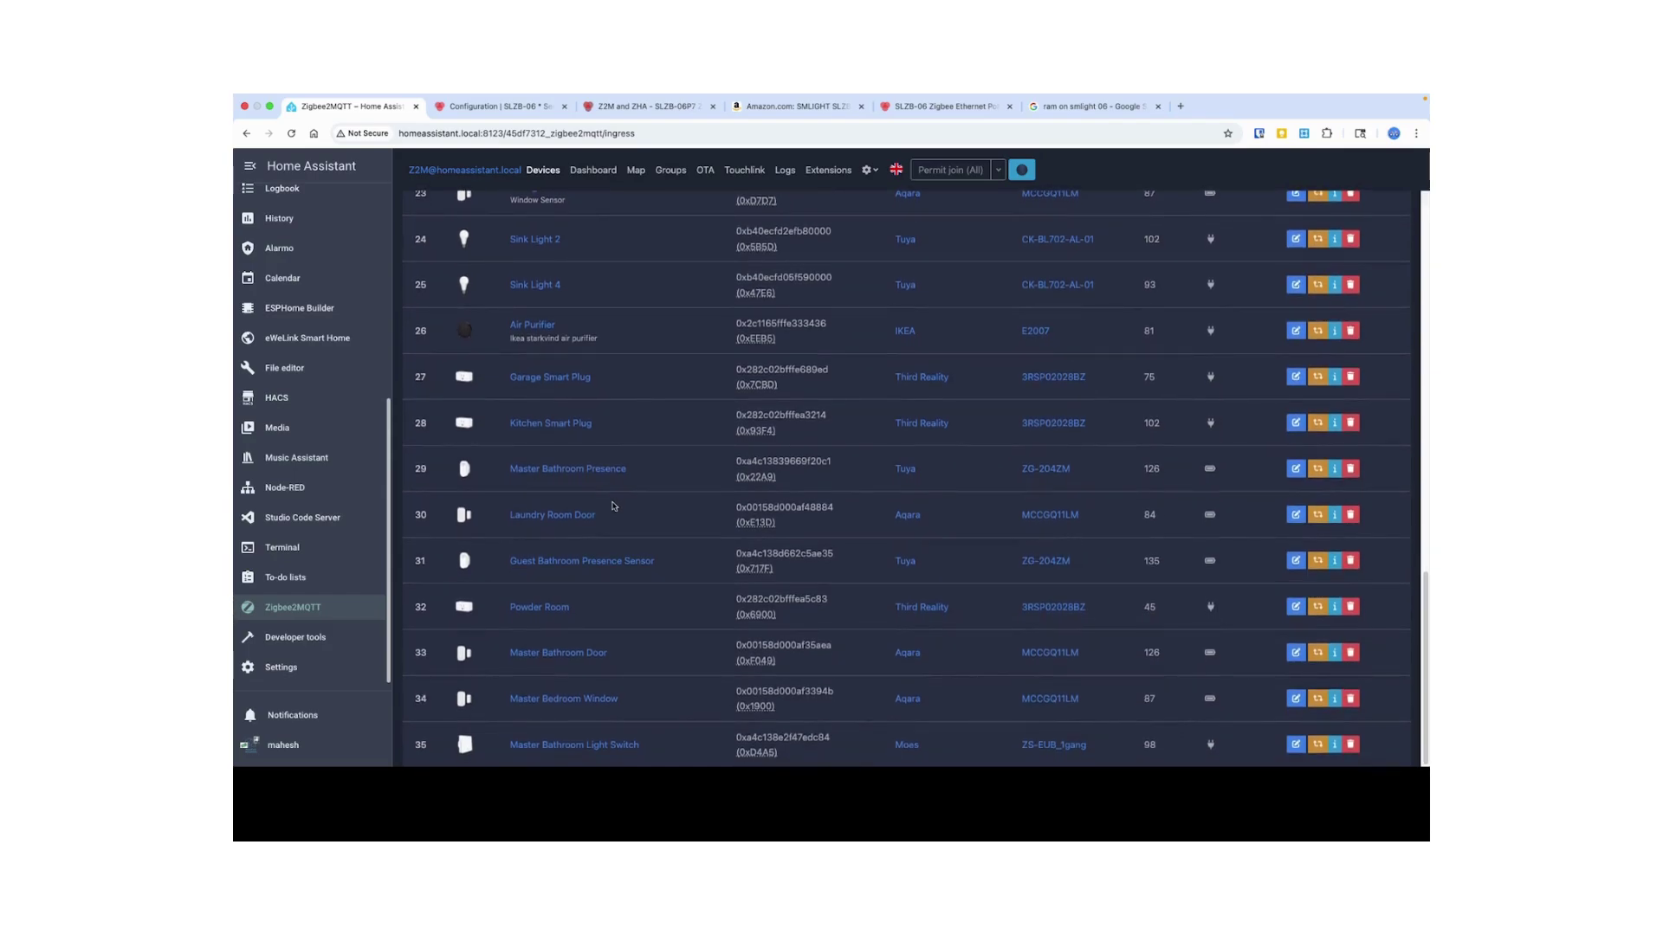